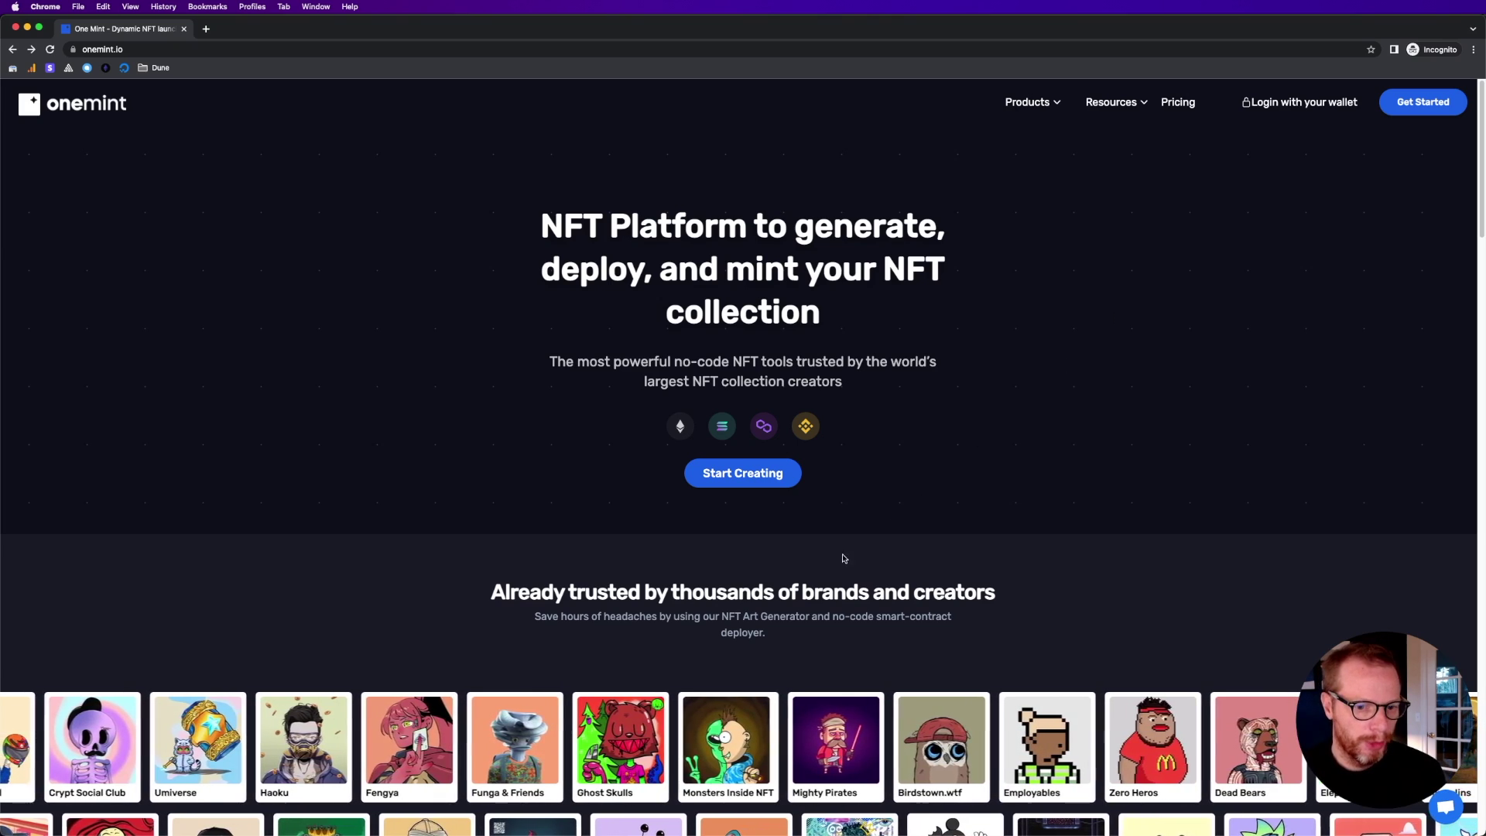
Open the NFT Art Generator from the onemint.io home page via Start Creating.
{"action": "left_click", "coordinate": [747, 474]}
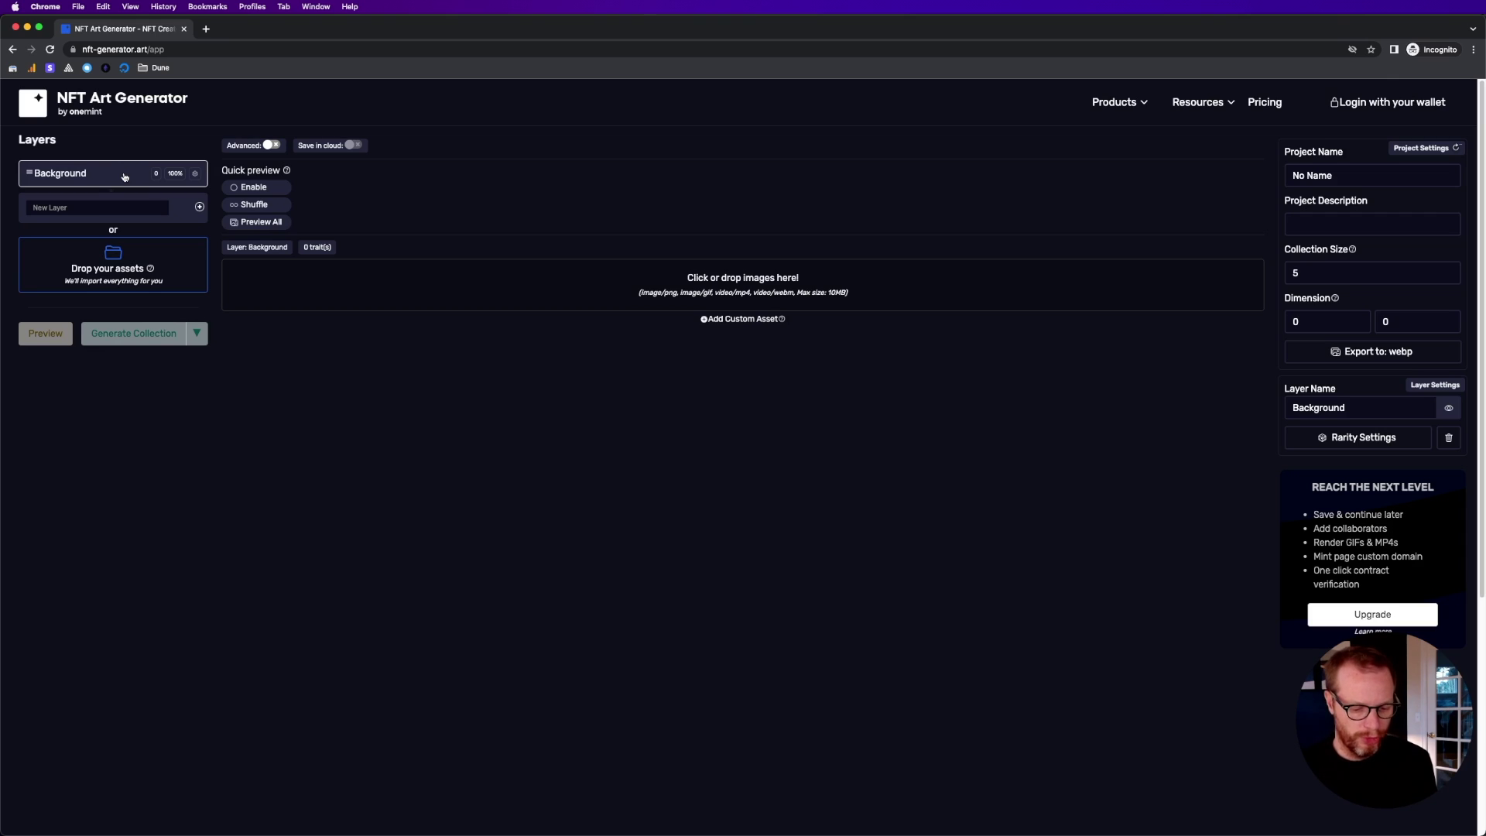
Add the two national-park poster images to the Background layer and set collection size to 1000.
{"action": "key", "text": "super+Tab"}
{"action": "key", "text": "super+Tab"}
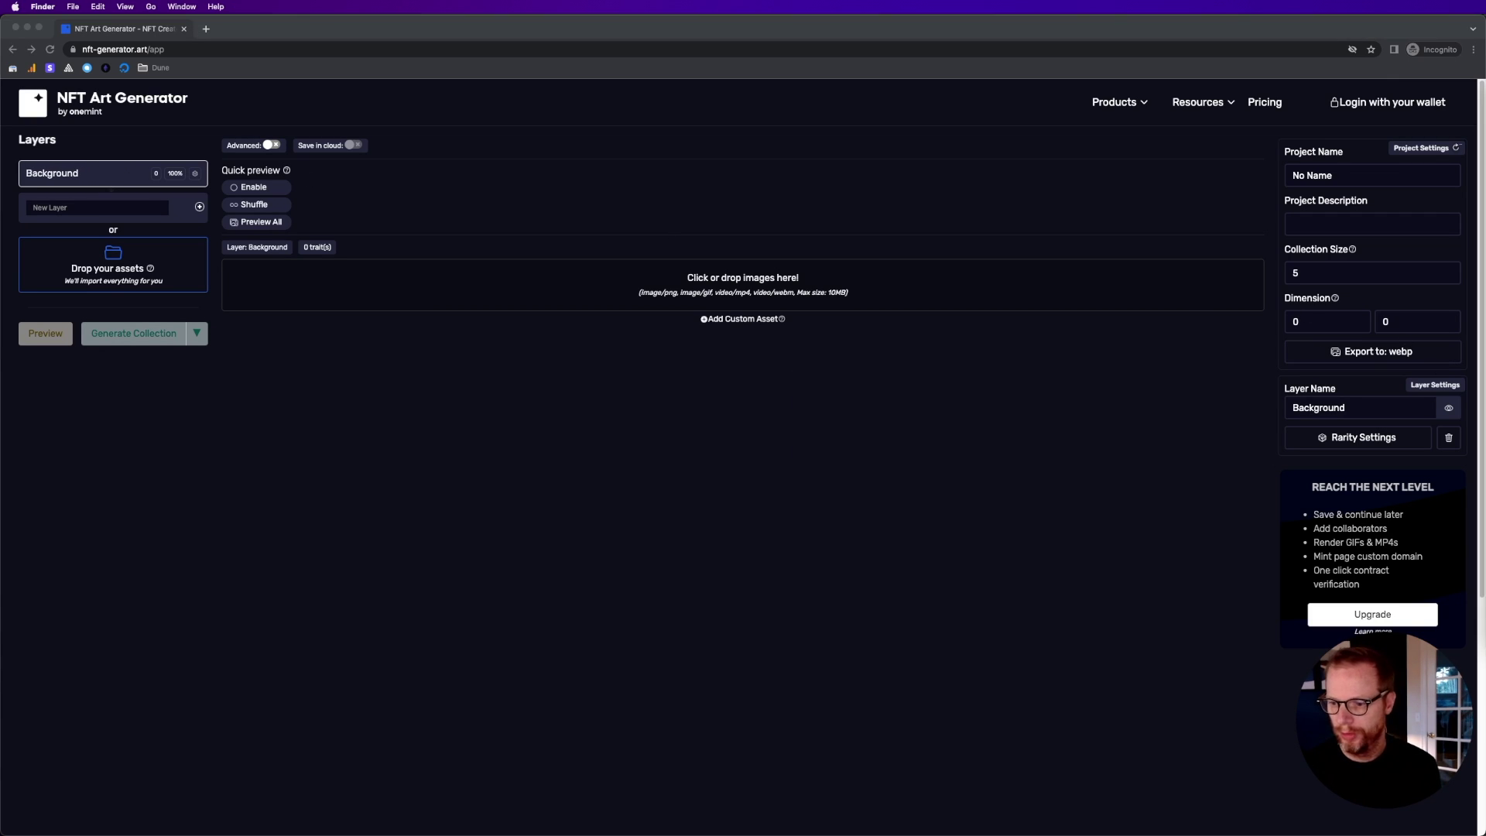
{"action": "left_click_drag", "start_coordinate": [1238, 387], "coordinate": [819, 278]}
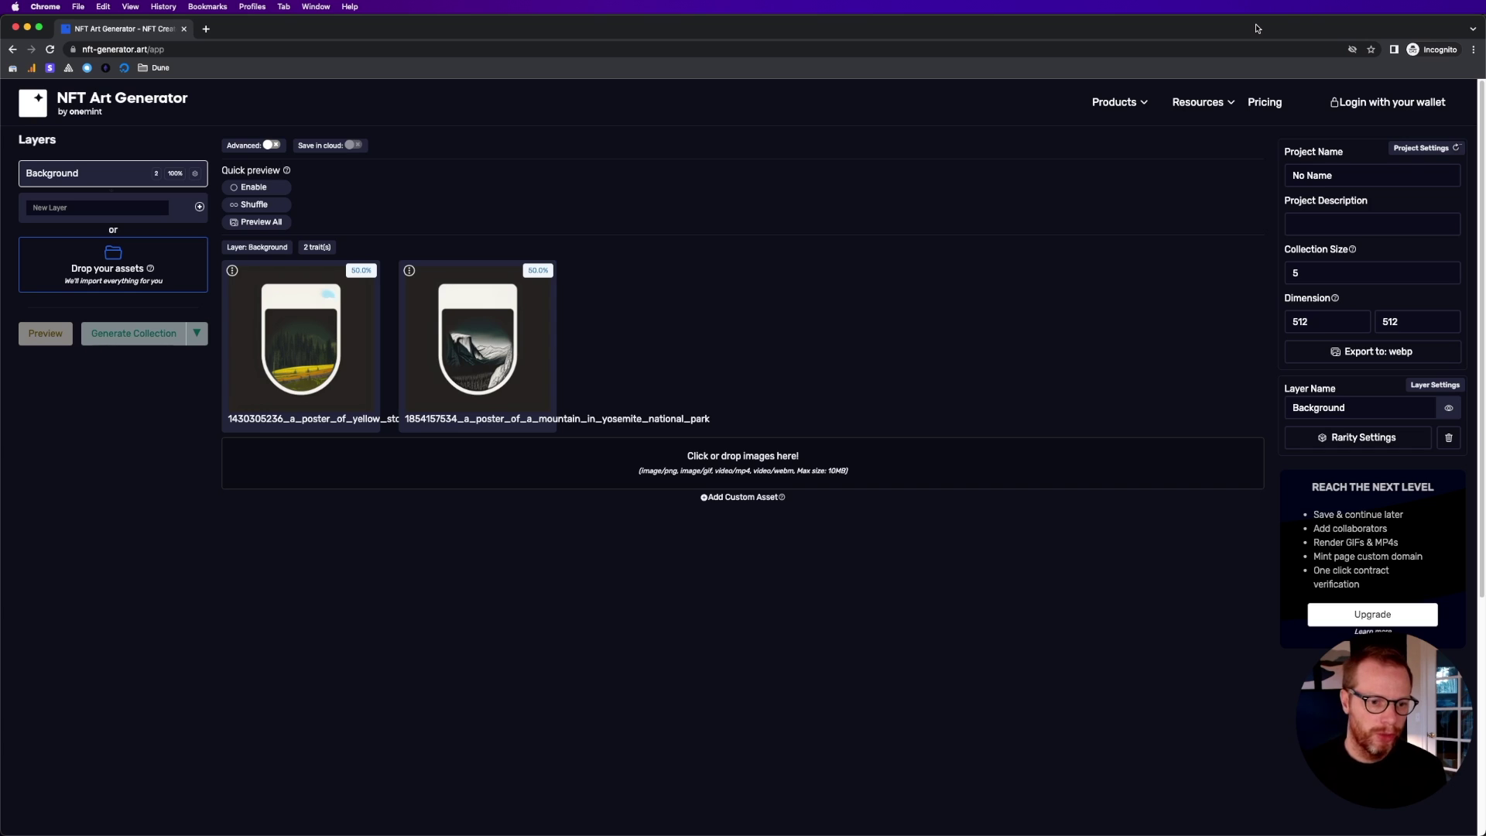
{"action": "double_click", "coordinate": [1307, 272]}
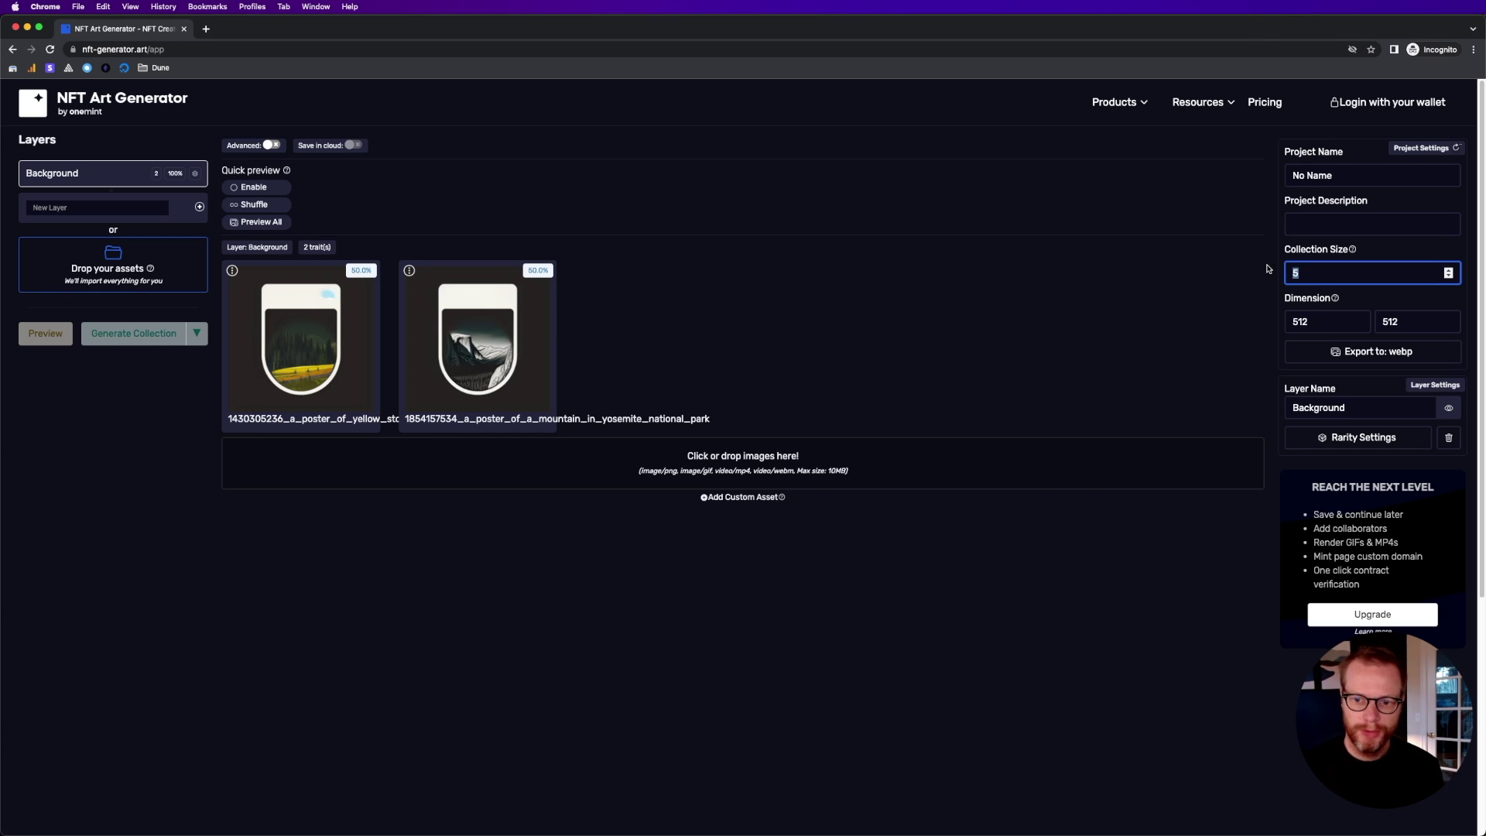
{"action": "type", "text": "1"}
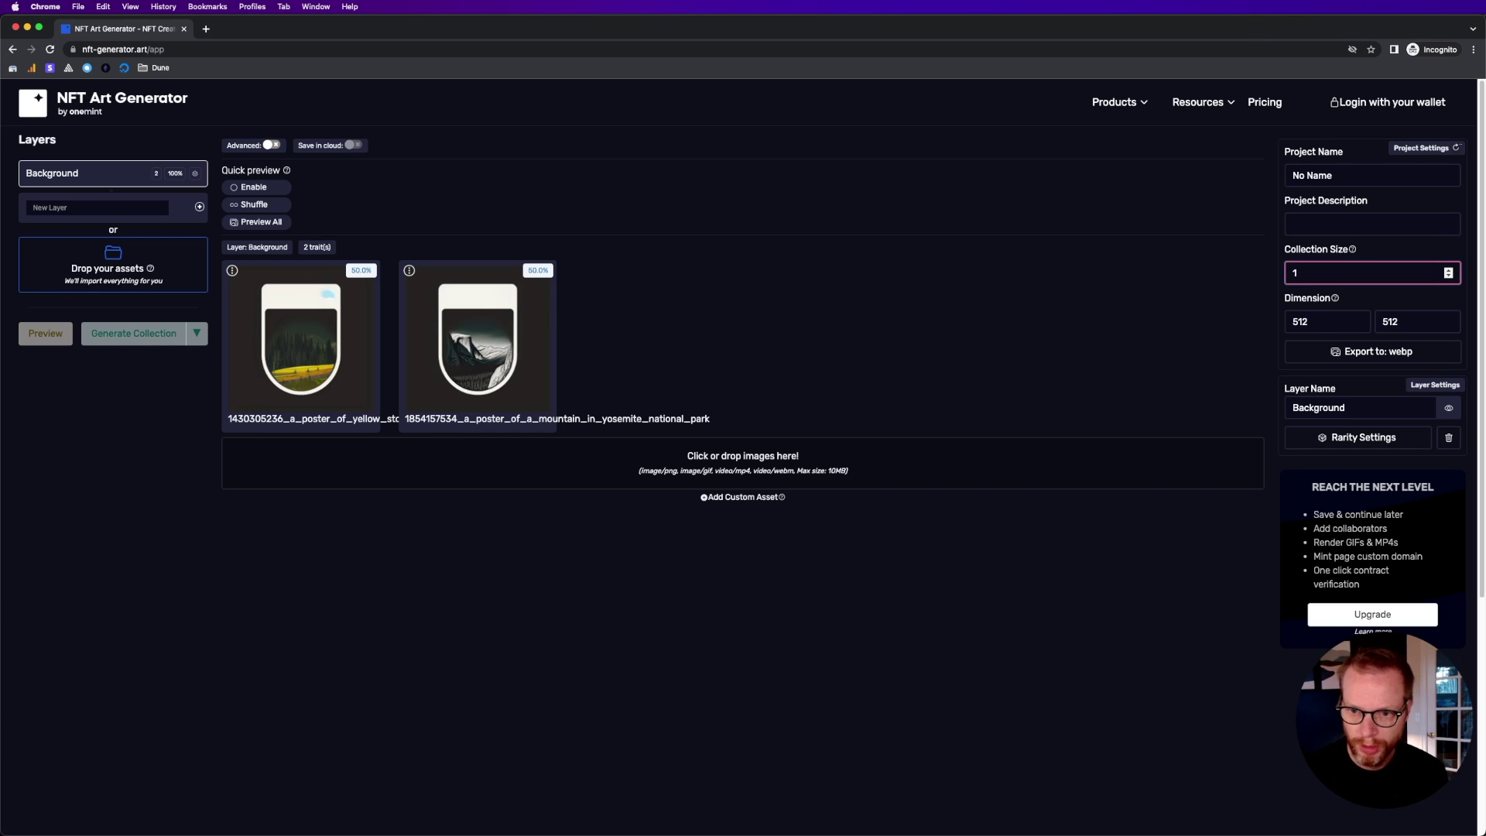
{"action": "type", "text": "000"}
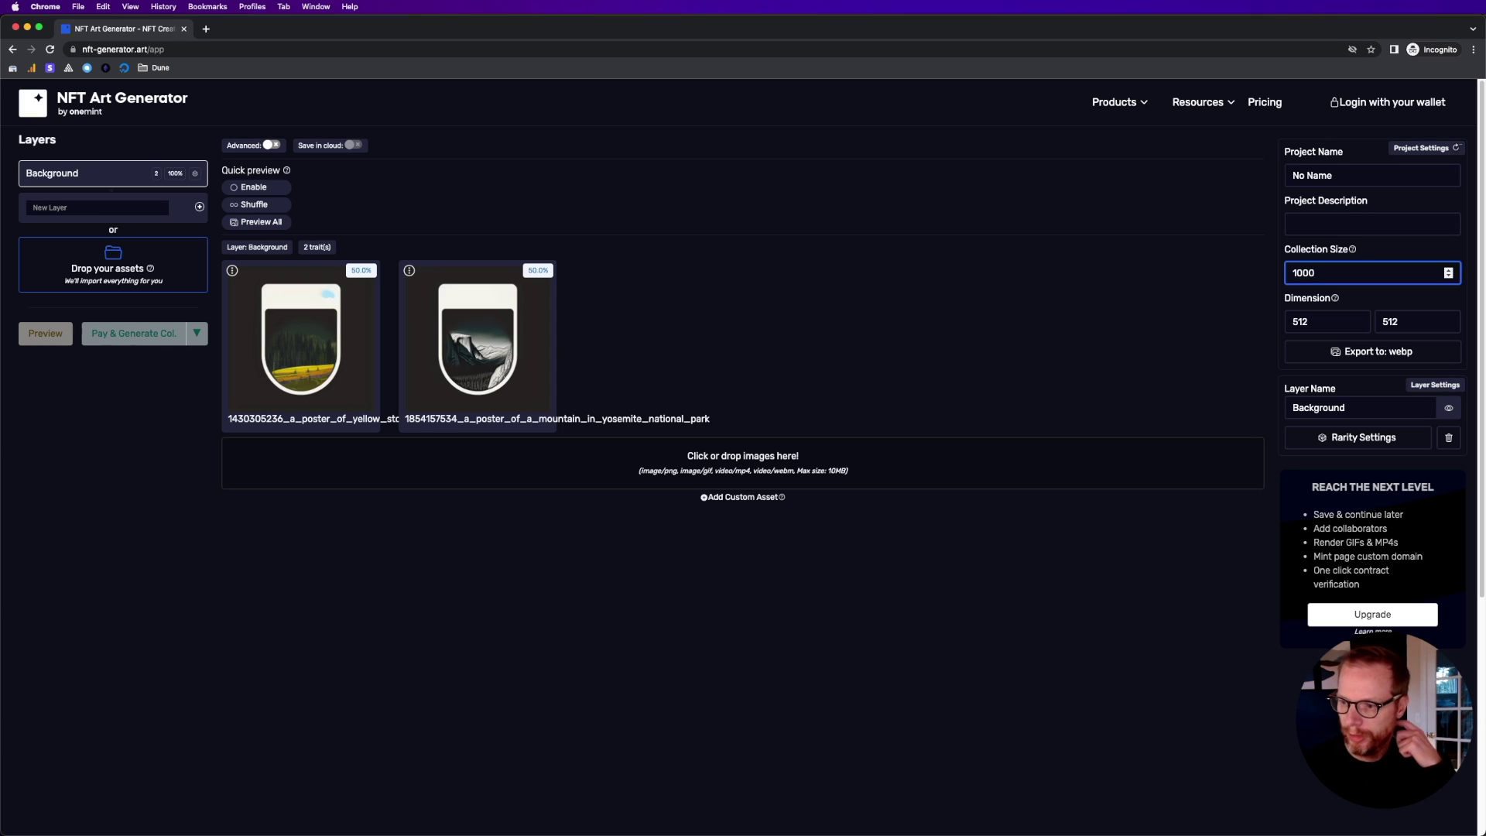
{"action": "left_click", "coordinate": [989, 144]}
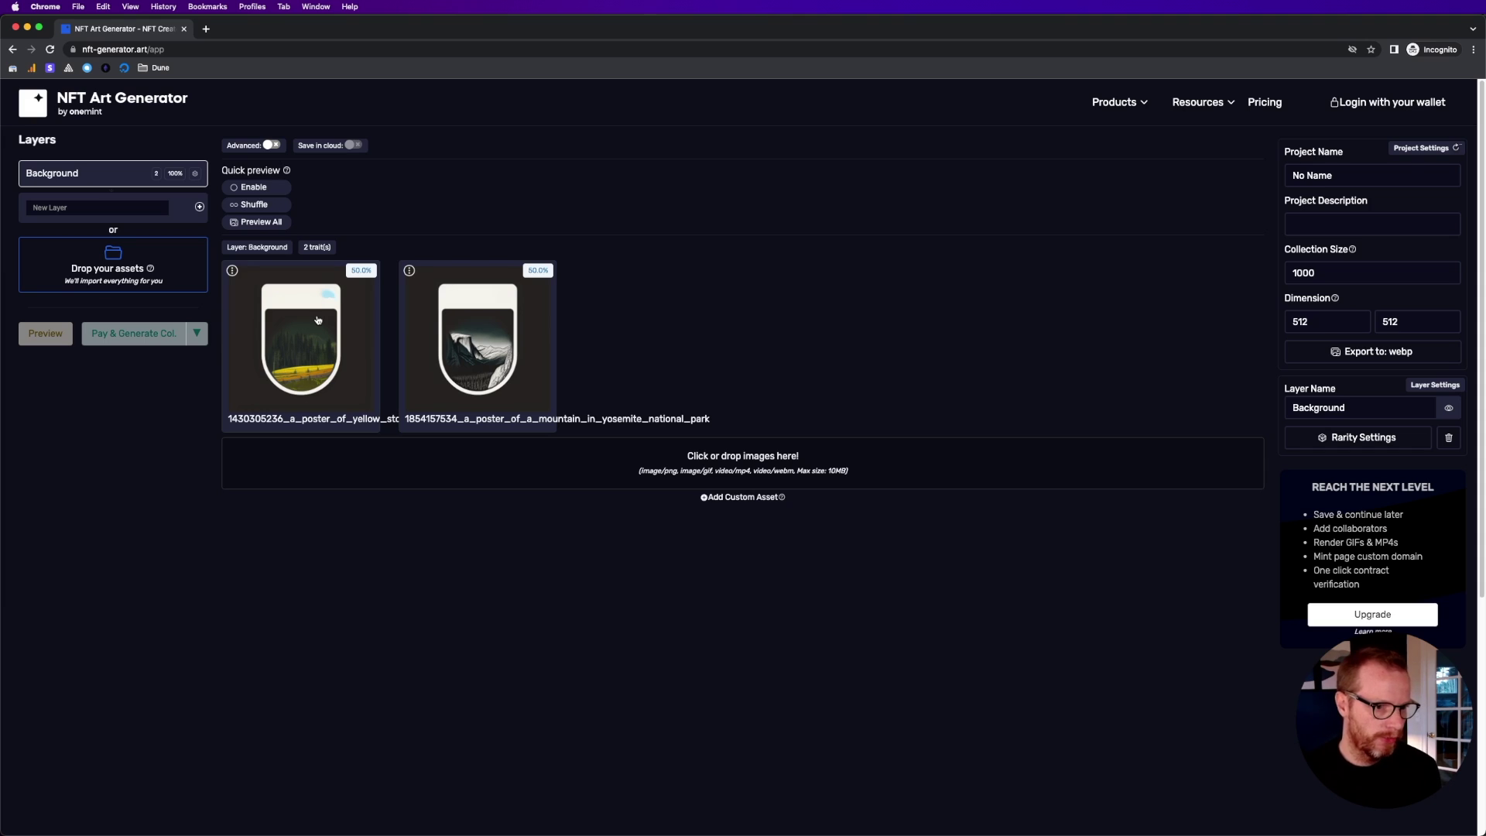
Rename the Background layer to 'Pass'.
{"action": "left_click", "coordinate": [195, 175]}
{"action": "double_click", "coordinate": [569, 203]}
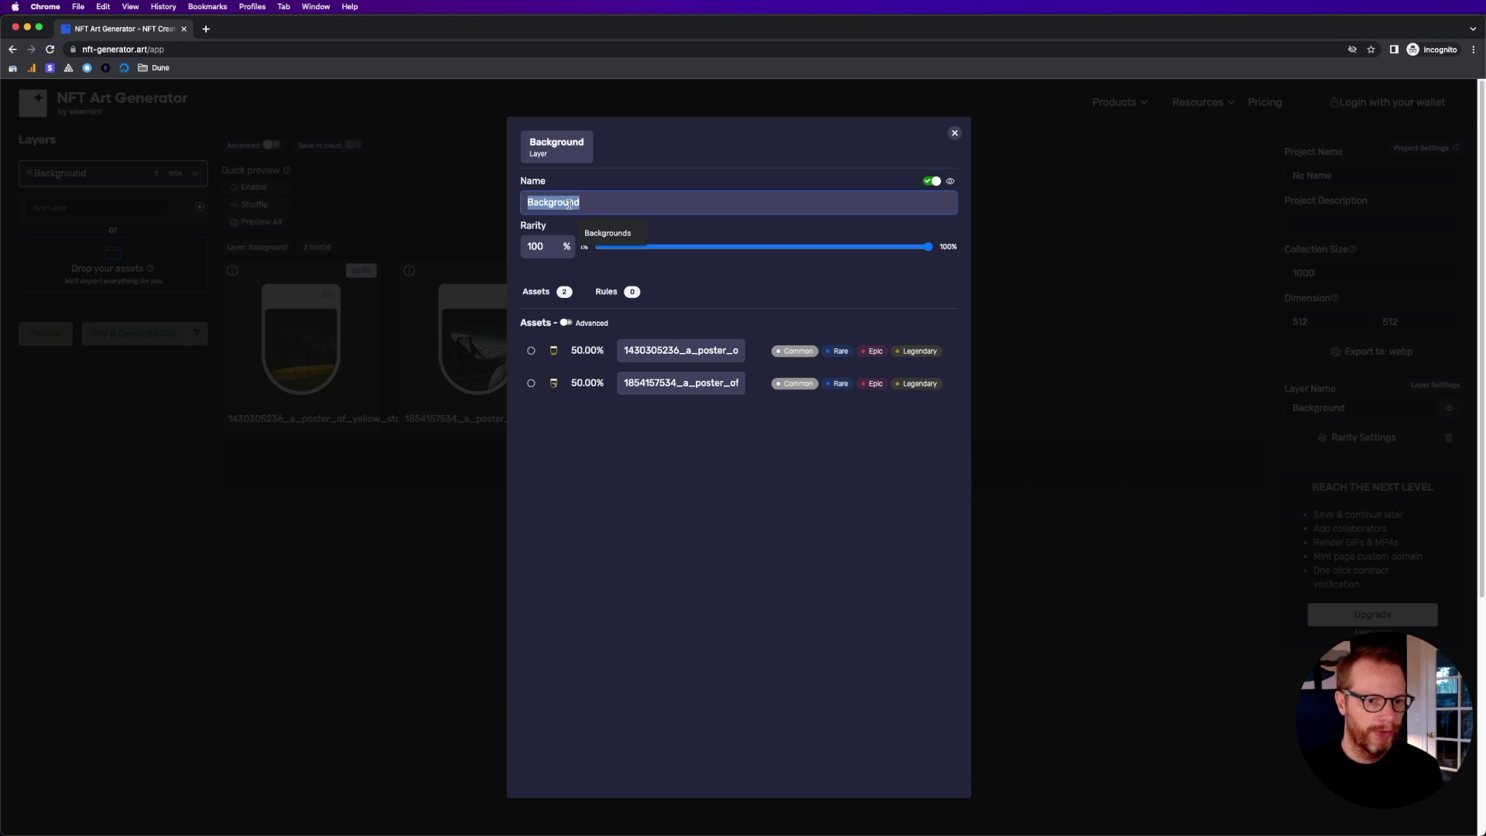
{"action": "type", "text": "Pass"}
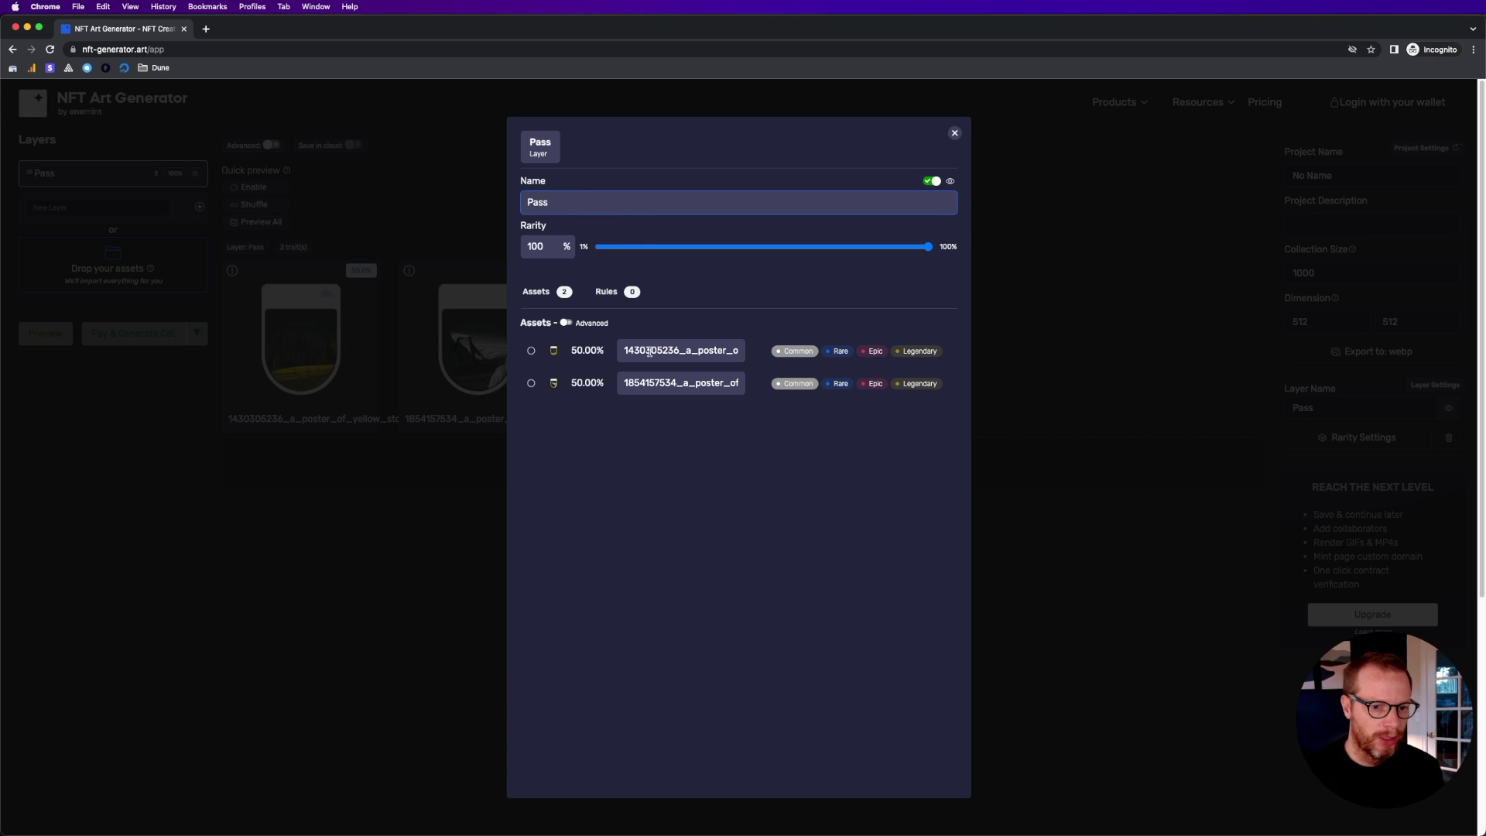
Rename the two poster assets to 'Yellowstone' and 'Yosemite'.
{"action": "double_click", "coordinate": [649, 351]}
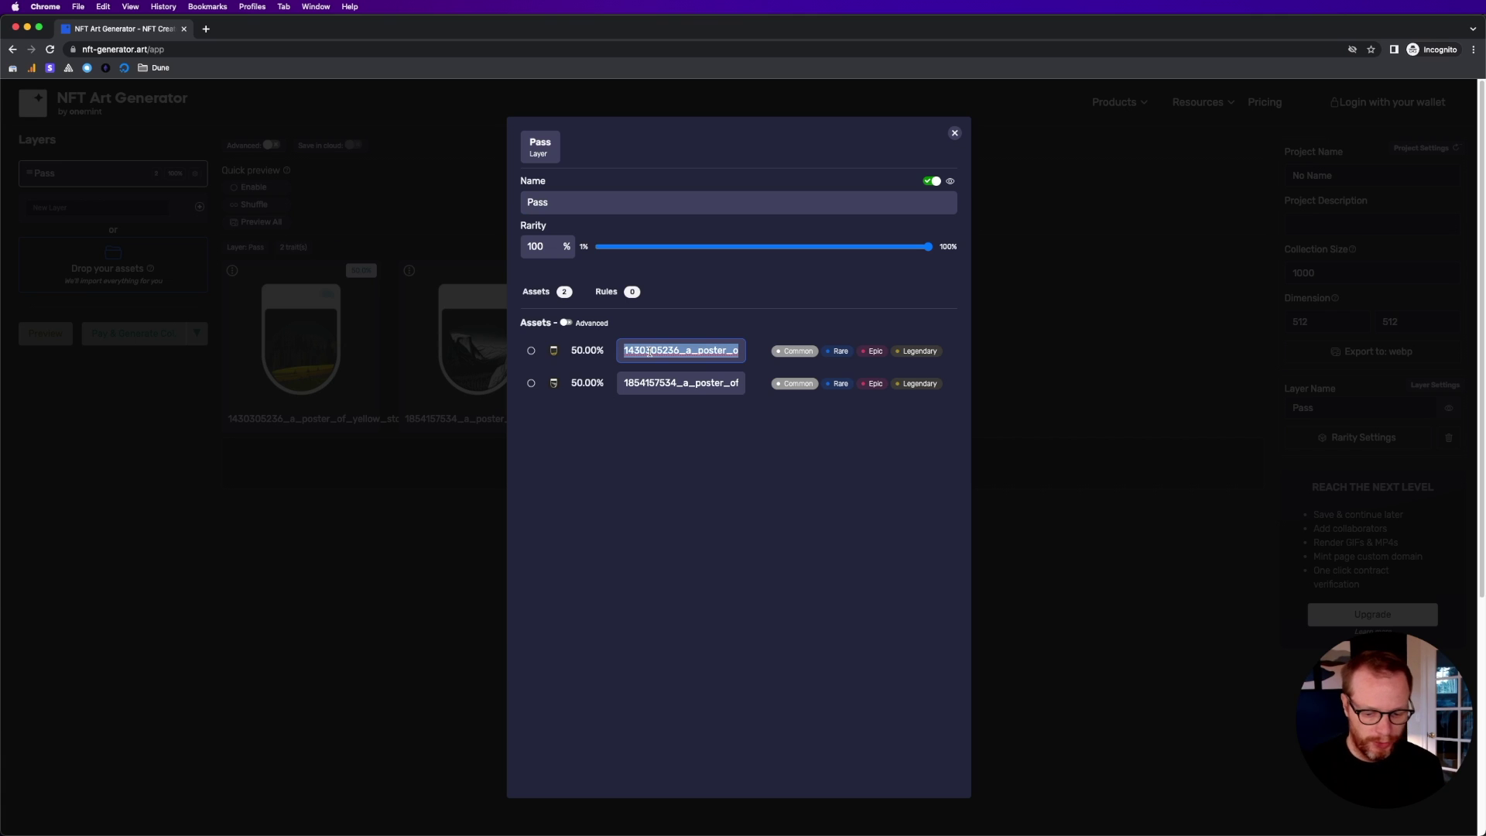
{"action": "type", "text": "Yellowstone"}
{"action": "key", "text": "Tab"}
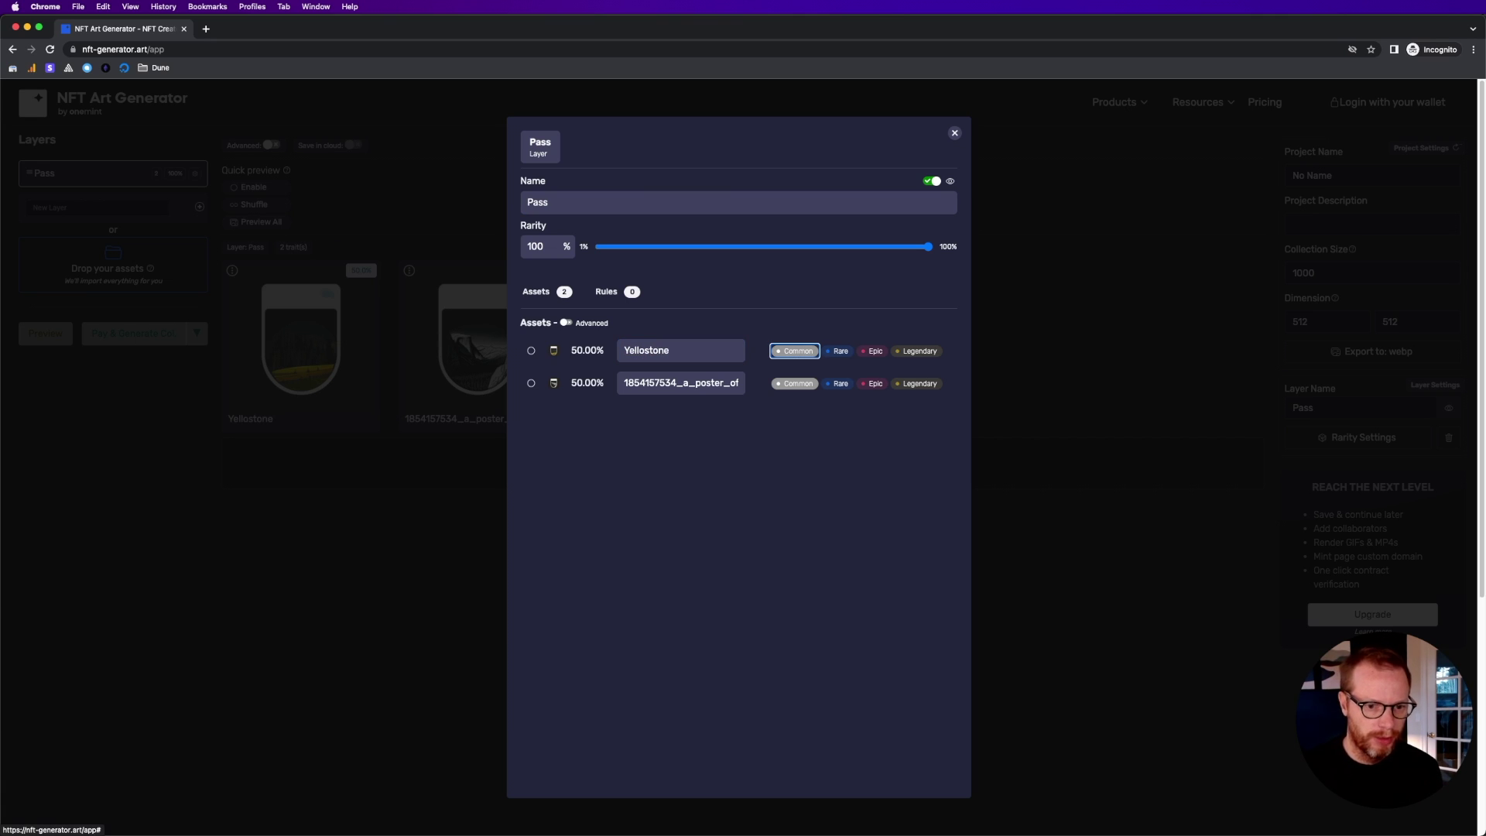
{"action": "double_click", "coordinate": [660, 384]}
{"action": "type", "text": "ose"}
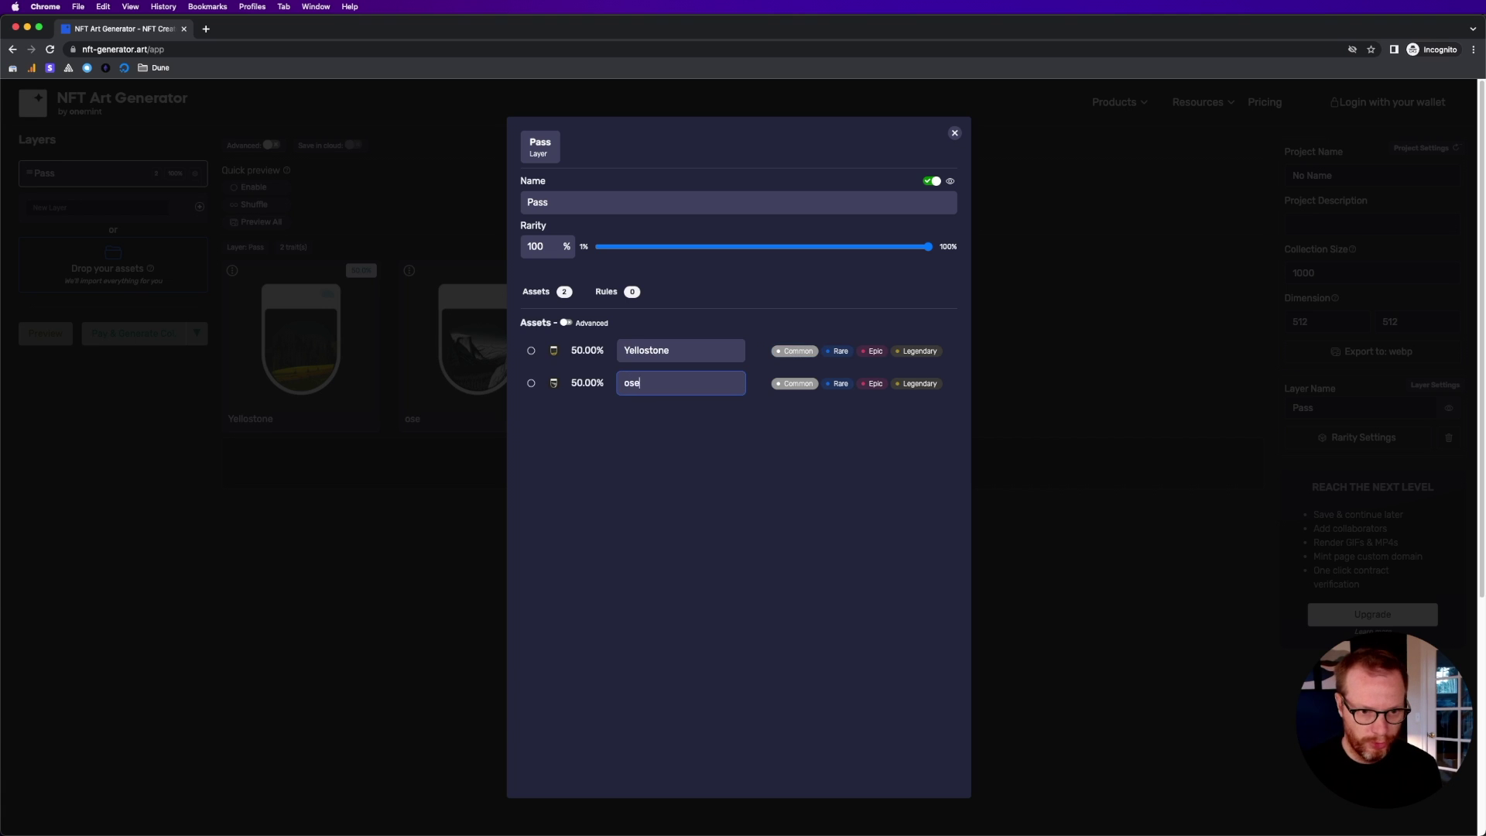
{"action": "key", "text": "BackSpace"}
{"action": "key", "text": "BackSpace"}
{"action": "key", "text": "BackSpace"}
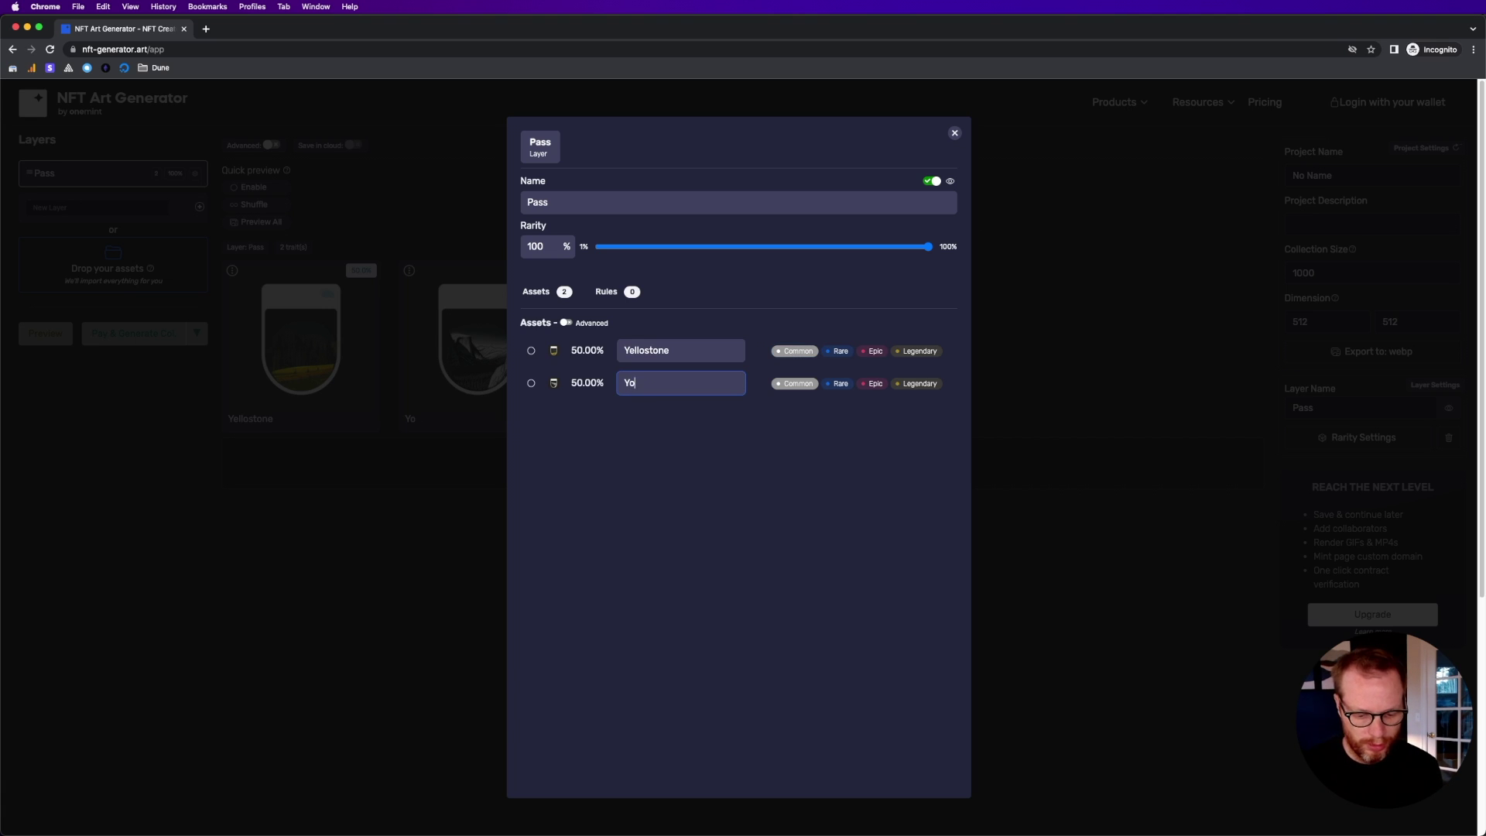
{"action": "type", "text": "semite"}
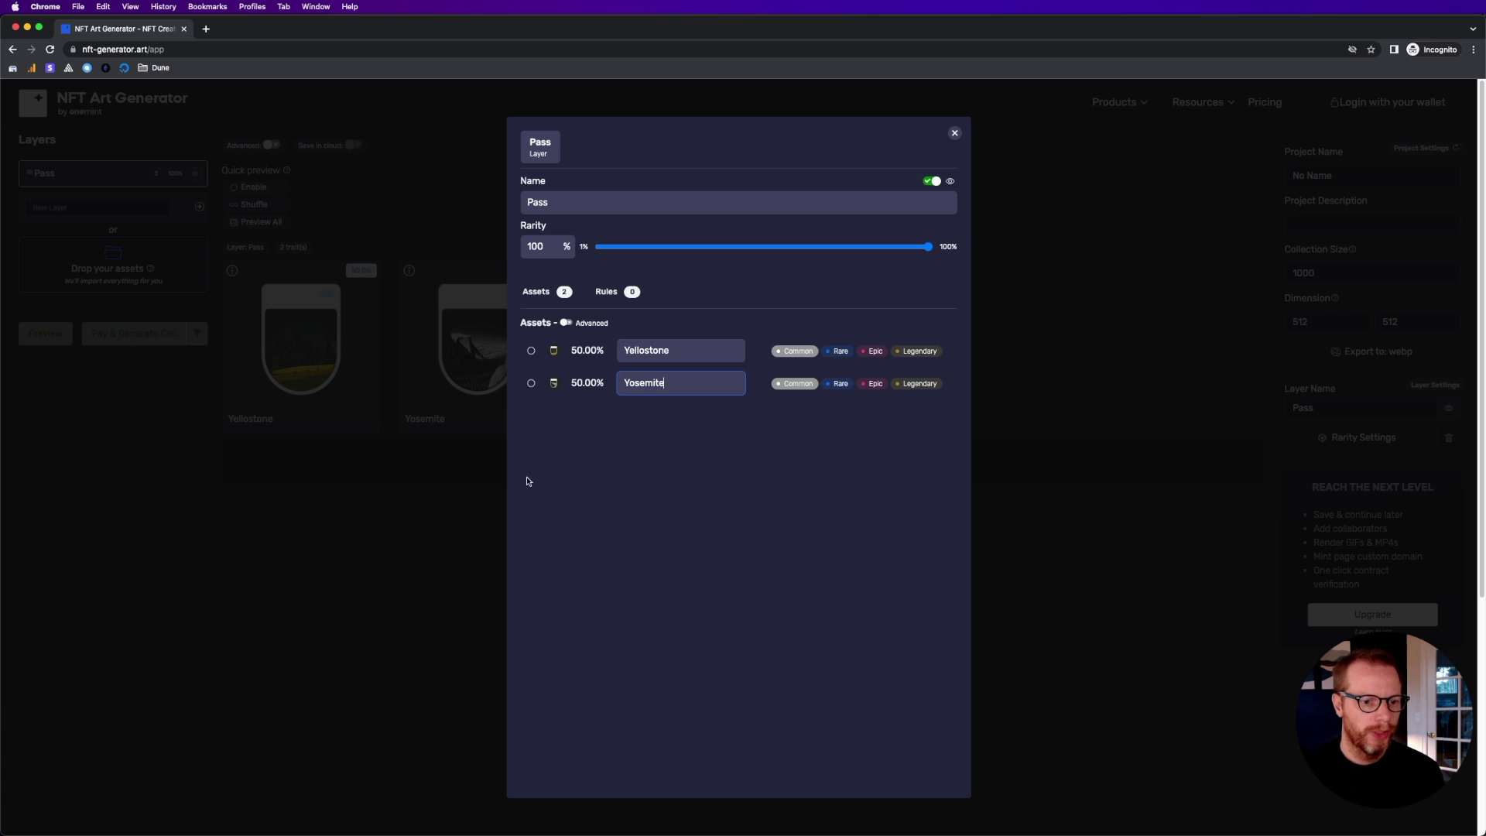
{"action": "left_click", "coordinate": [439, 487]}
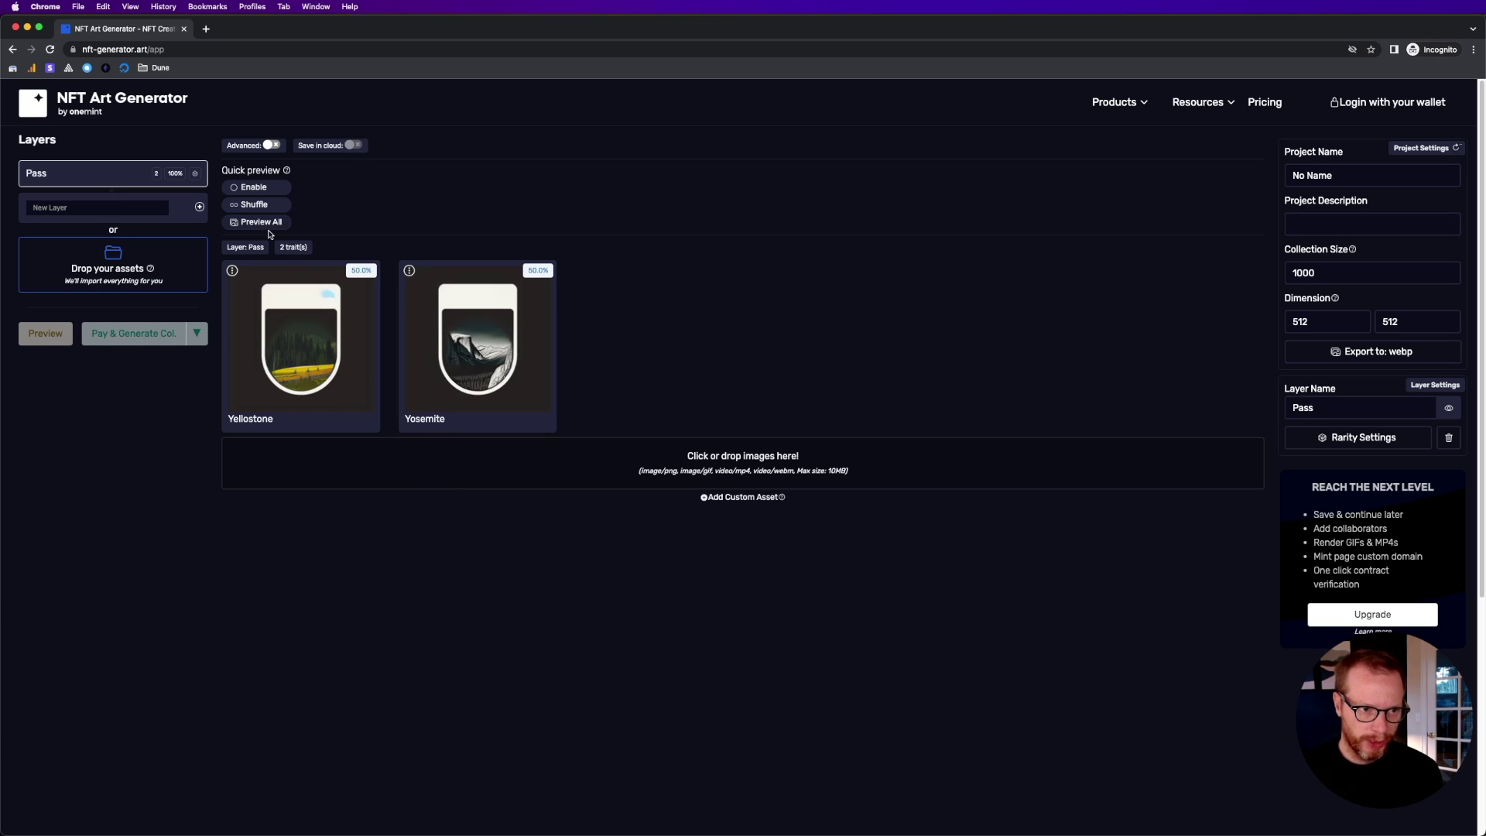
{"action": "left_click", "coordinate": [263, 223]}
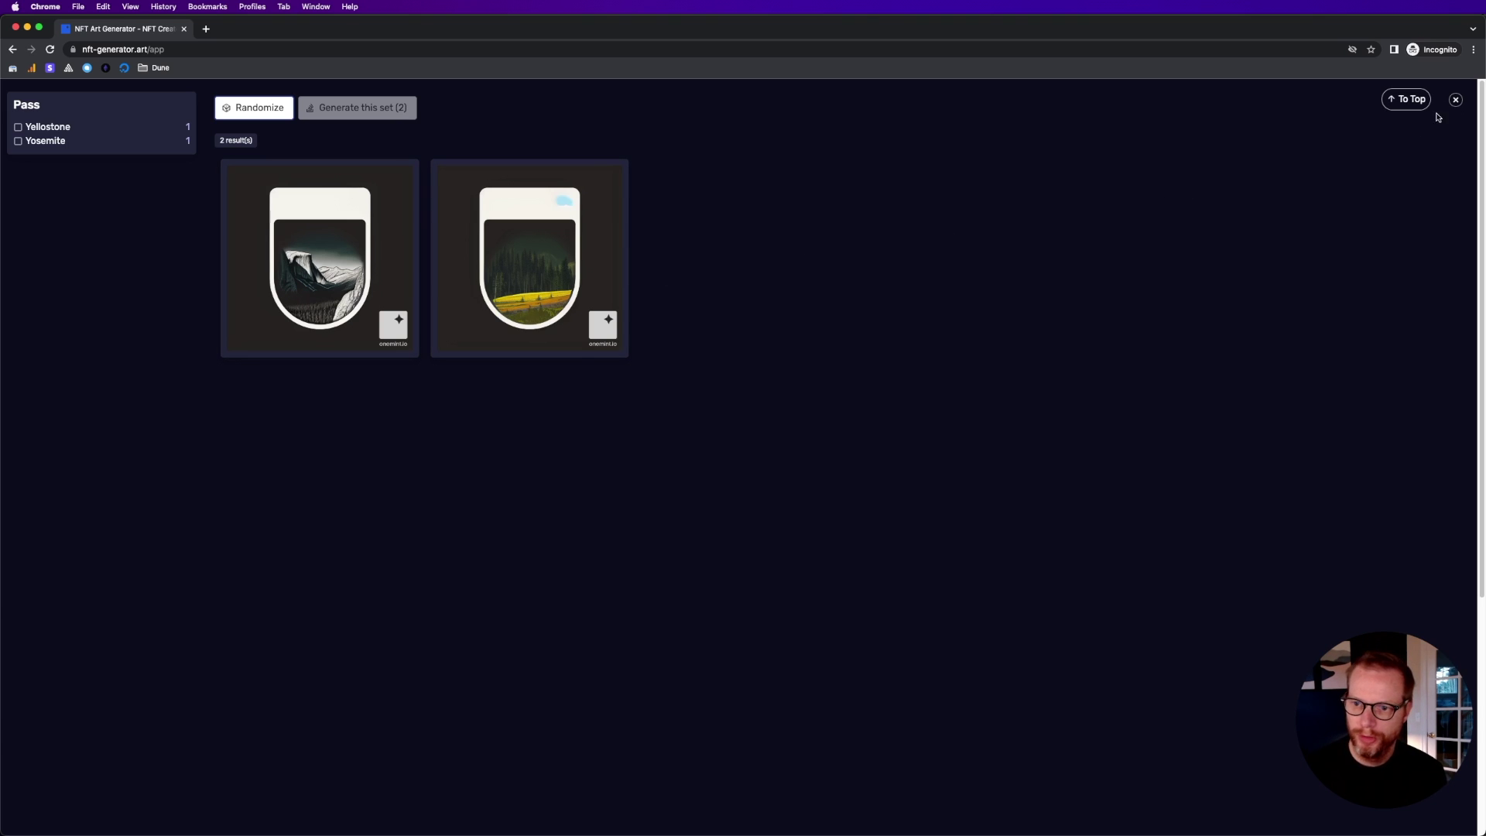
{"action": "left_click", "coordinate": [1456, 103]}
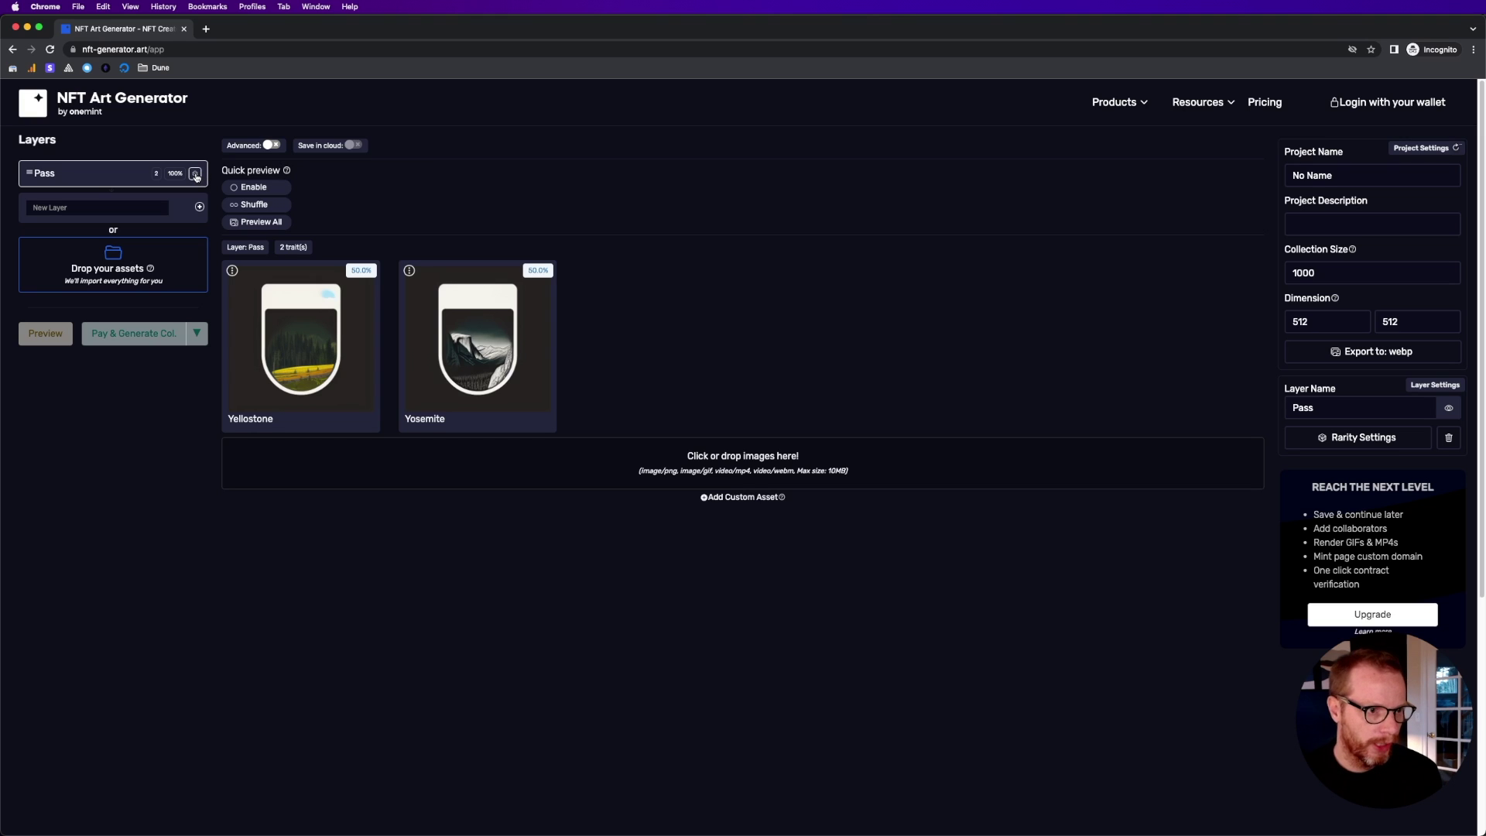
Correct the misspelled Yellowstone asset name in the Pass layer settings.
{"action": "left_click", "coordinate": [196, 175]}
{"action": "left_click", "coordinate": [644, 350]}
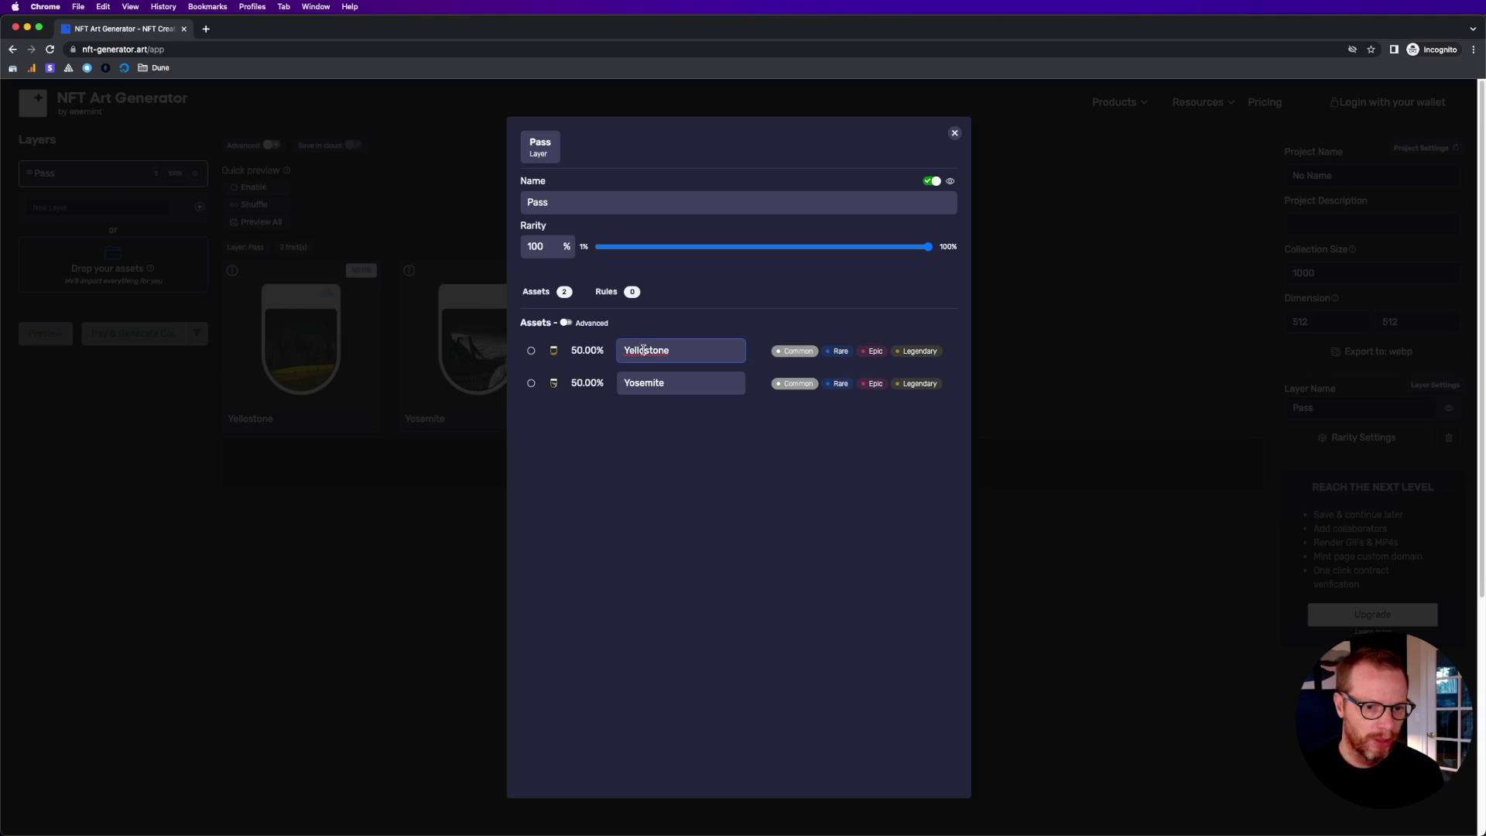
{"action": "type", "text": "w"}
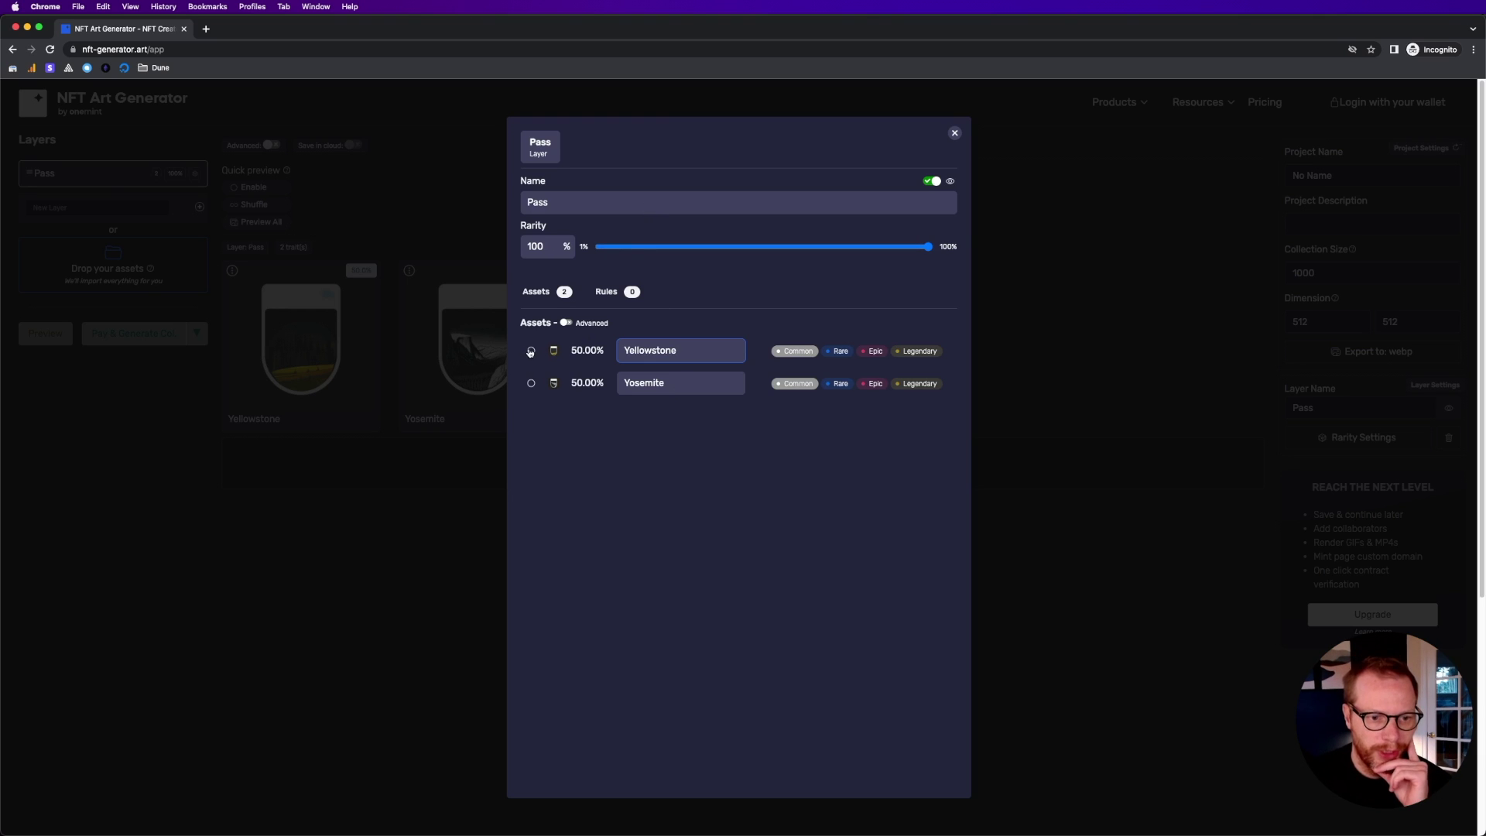
Set the Duplicate count to 500 for both Yellowstone and Yosemite.
{"action": "left_click", "coordinate": [530, 353]}
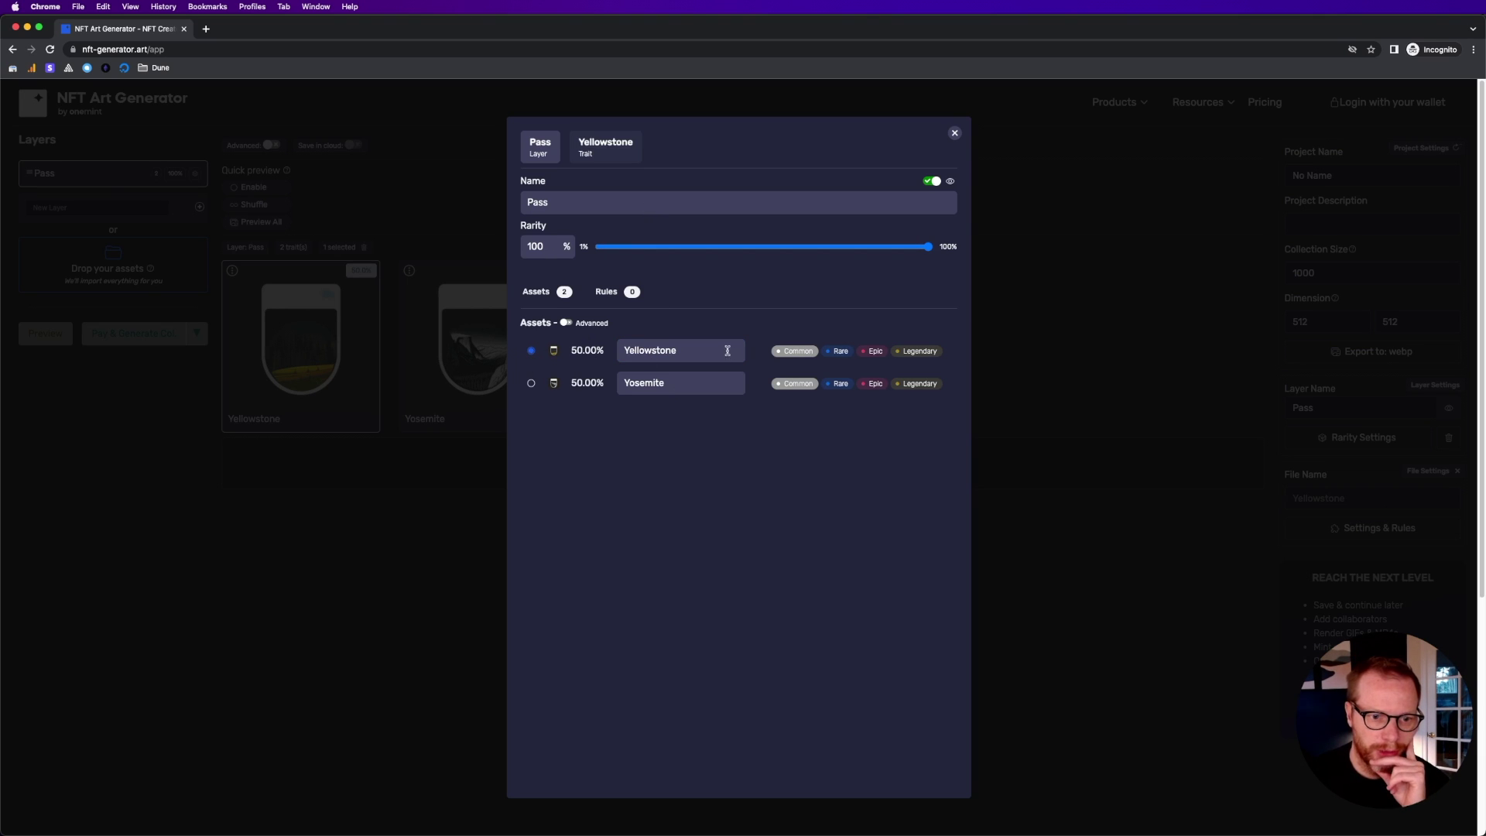
{"action": "left_click", "coordinate": [616, 153]}
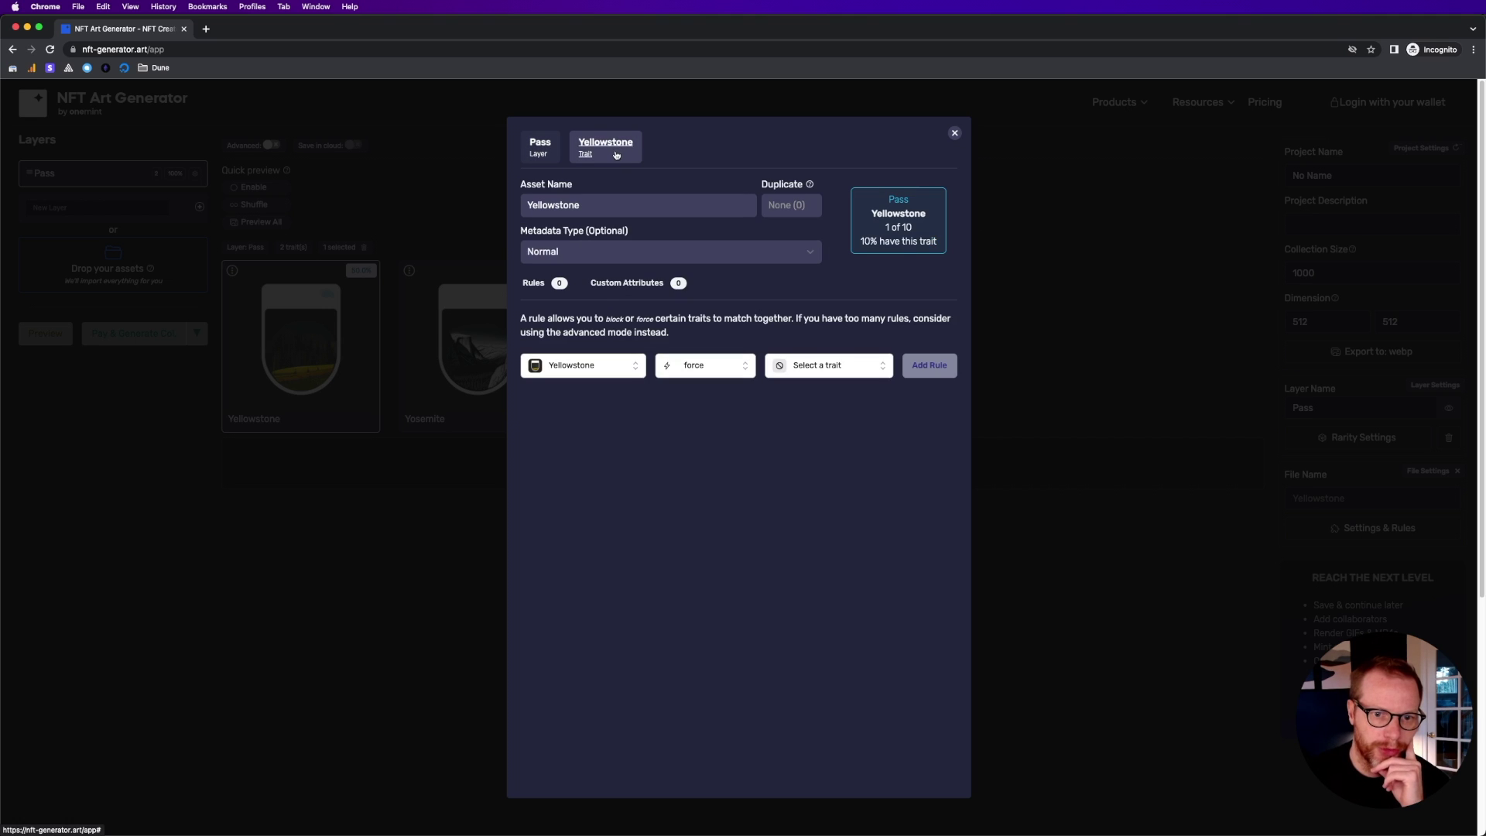
{"action": "left_click", "coordinate": [768, 206]}
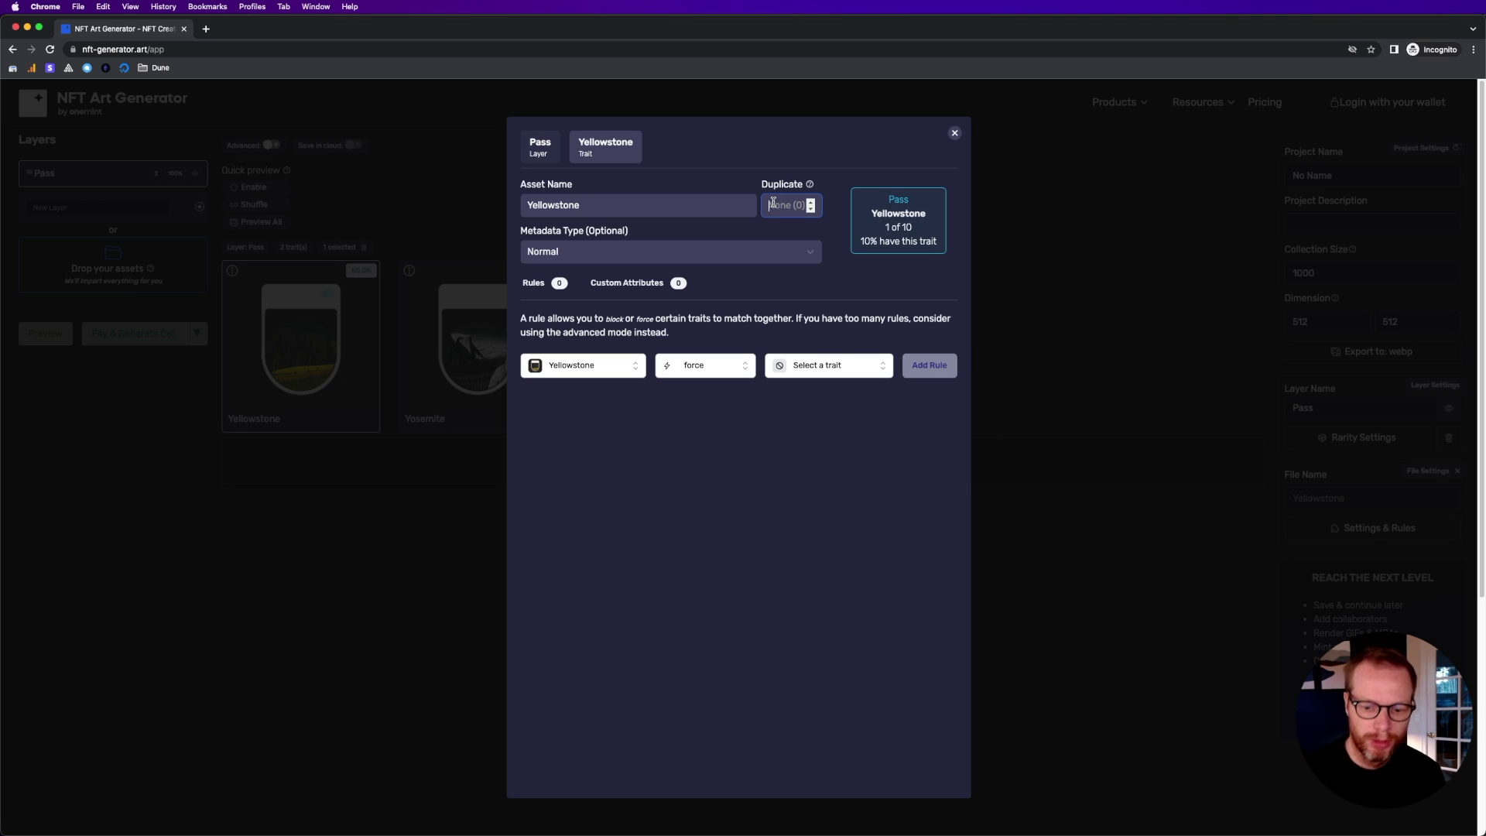
{"action": "type", "text": "500"}
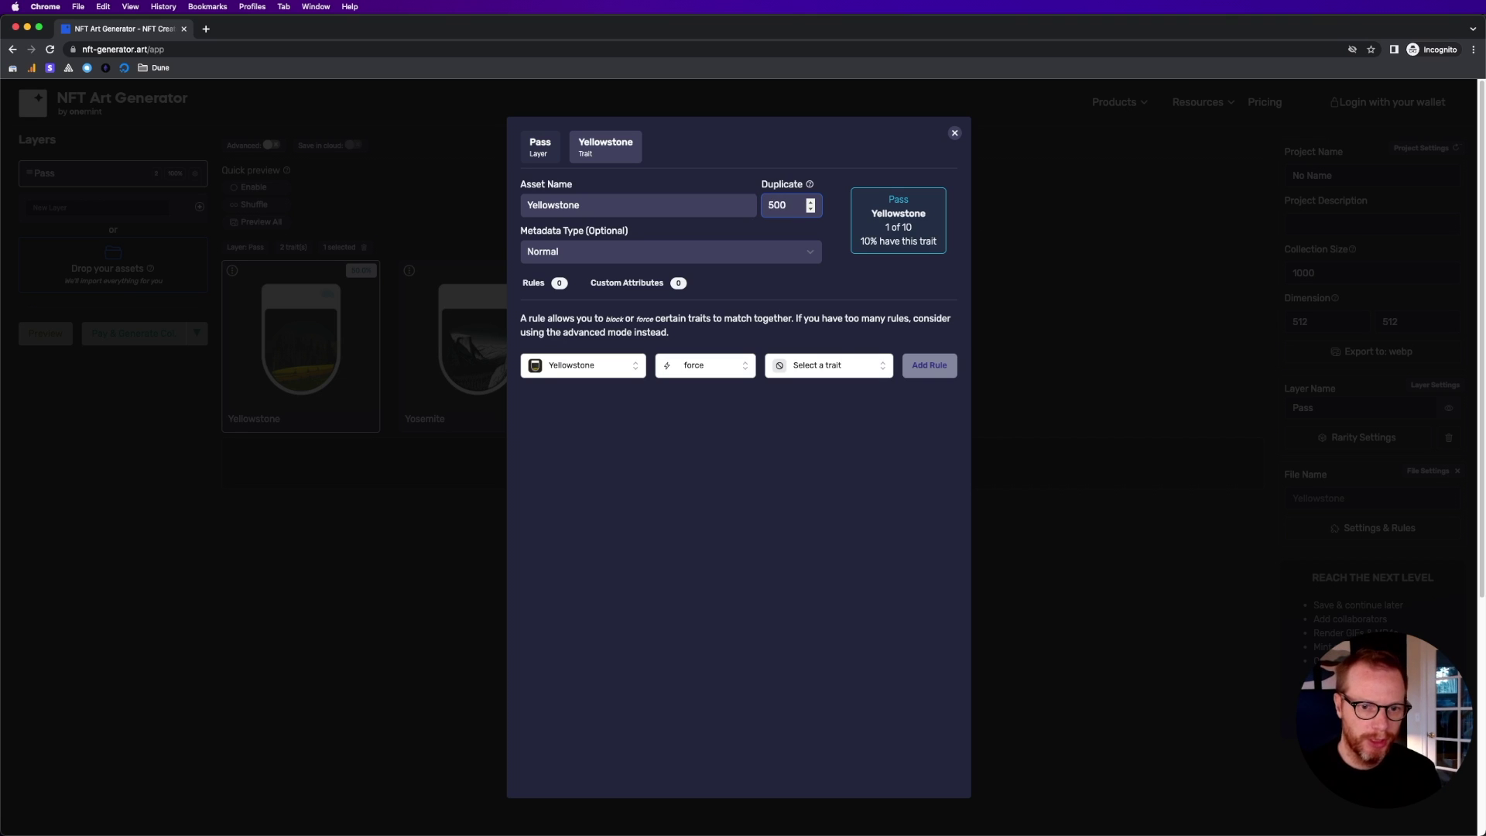
{"action": "left_click", "coordinate": [556, 146]}
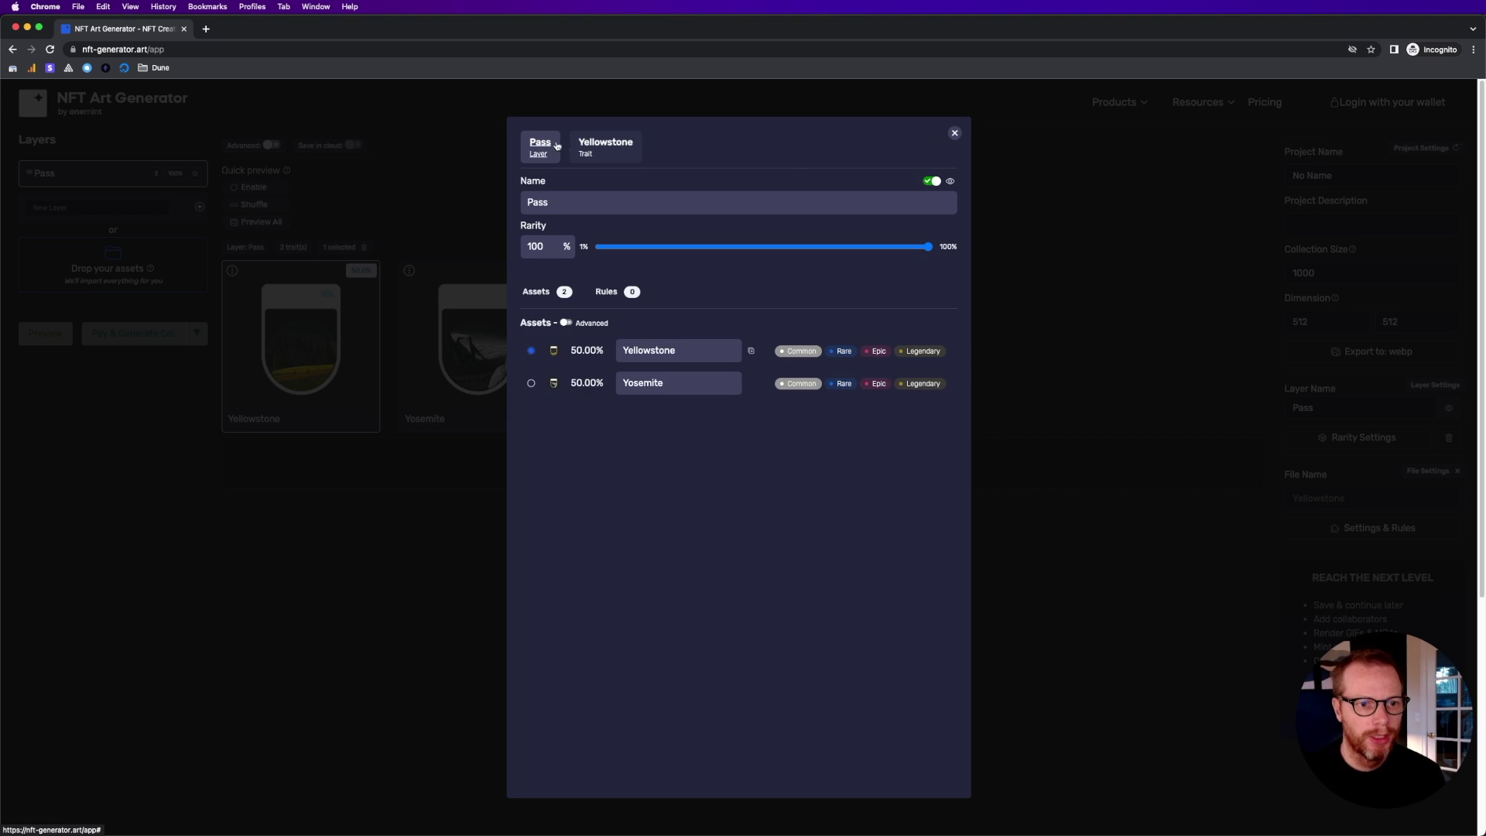
{"action": "left_click", "coordinate": [532, 384]}
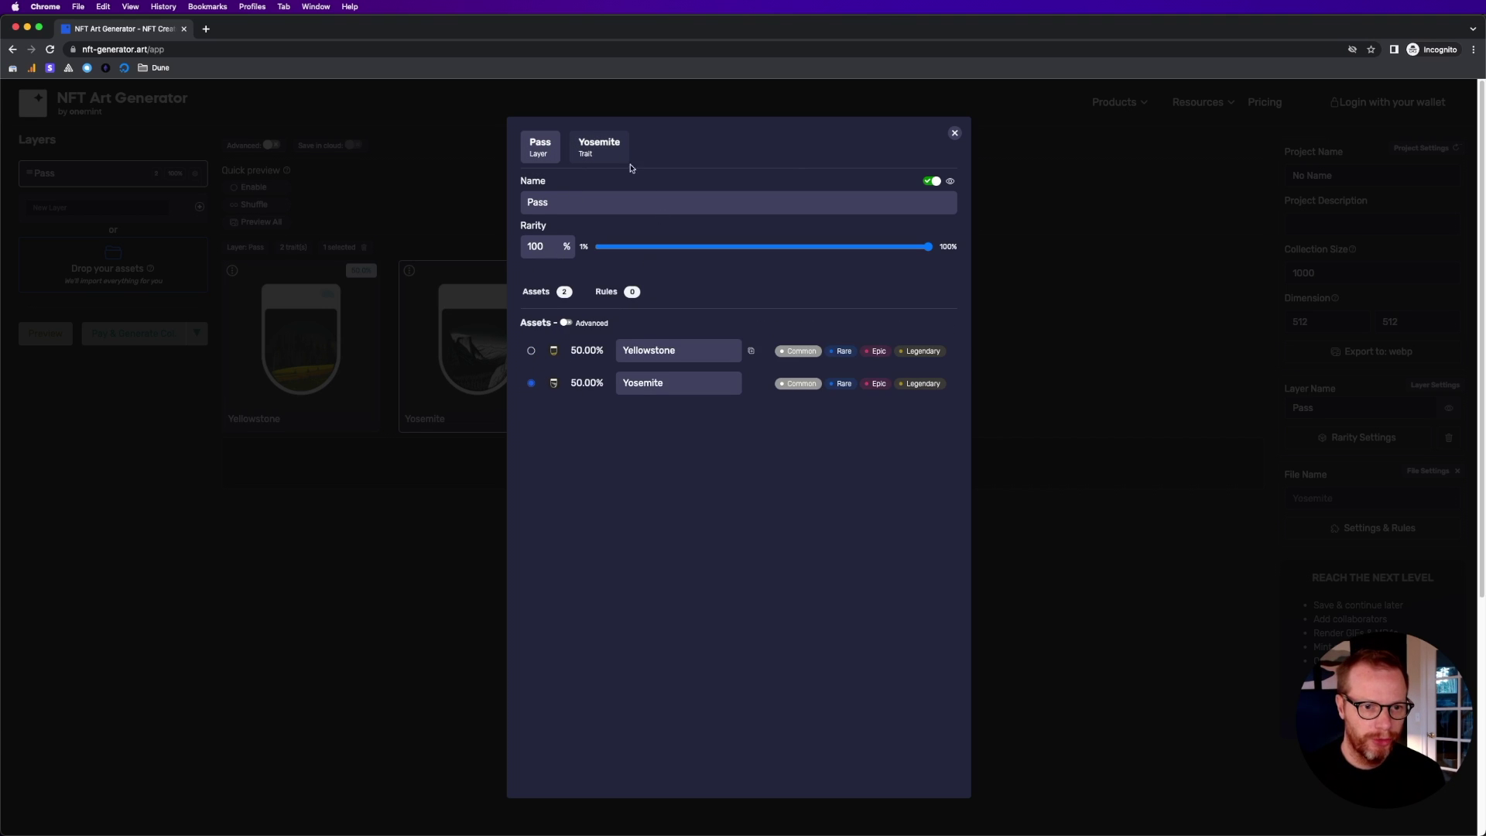
{"action": "left_click", "coordinate": [612, 149]}
{"action": "left_click", "coordinate": [782, 207]}
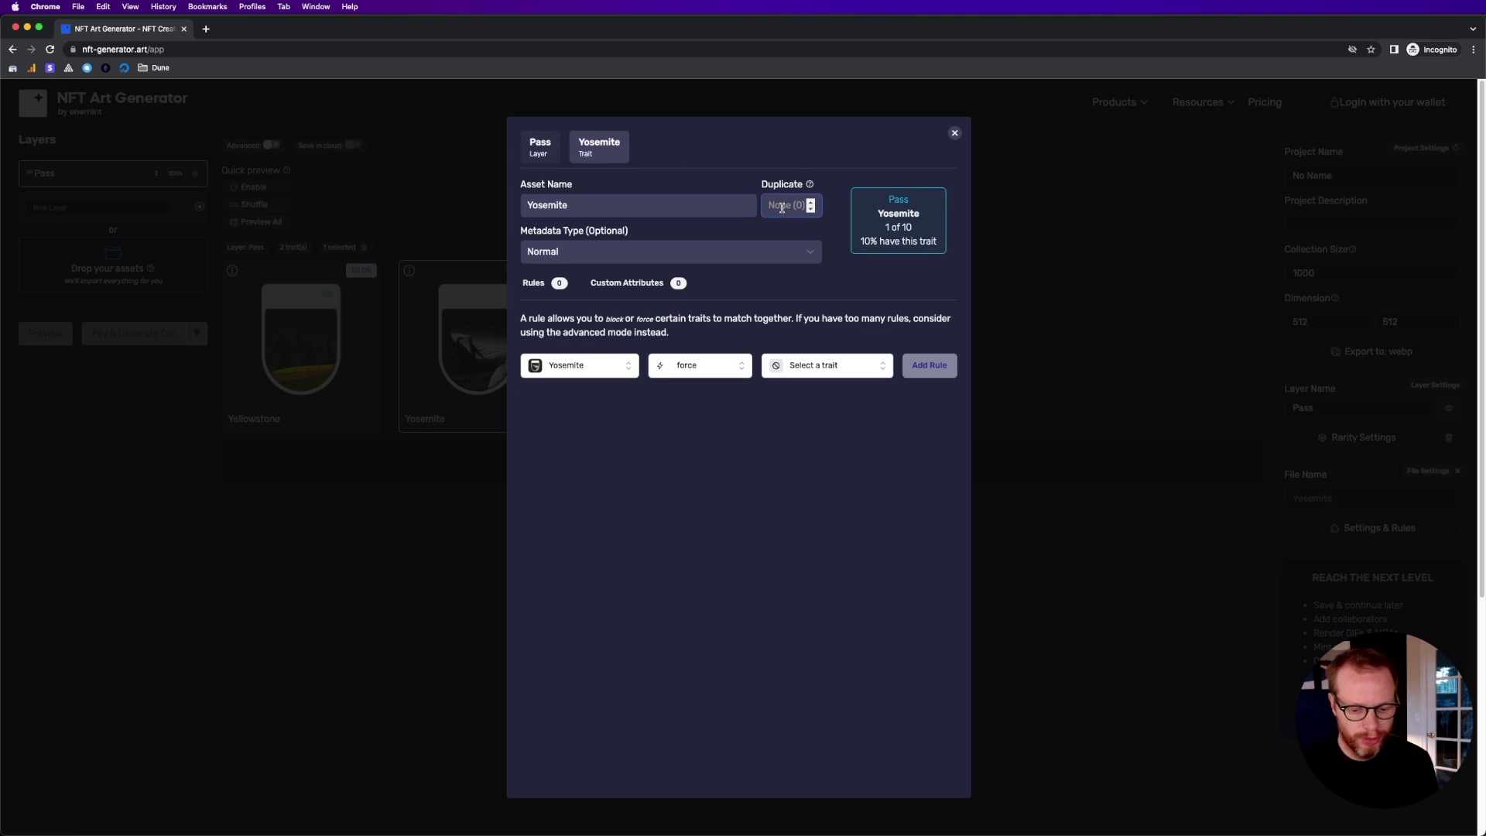
{"action": "type", "text": "50"}
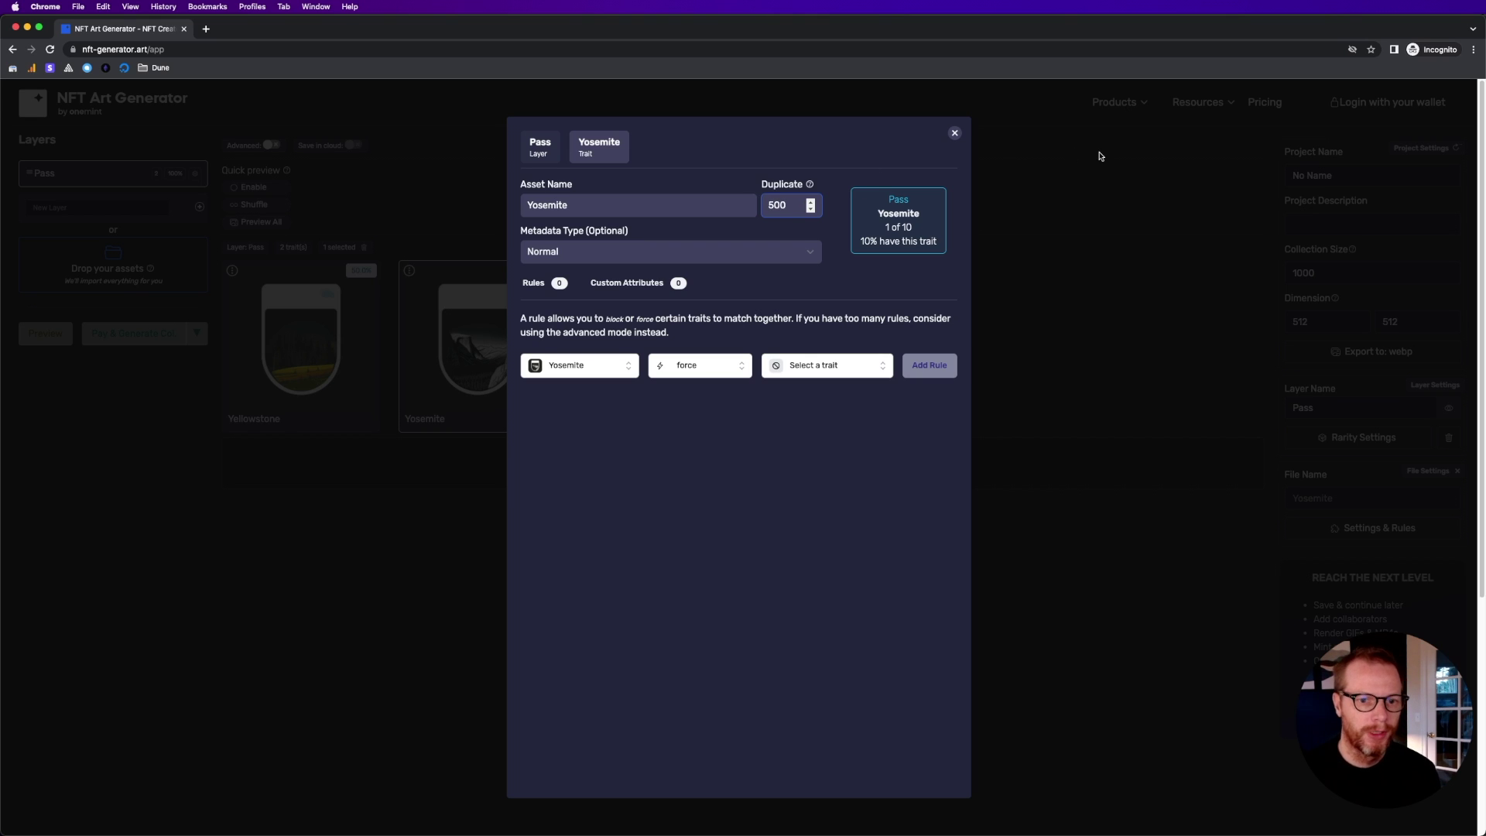
{"action": "type", "text": "0"}
{"action": "left_click", "coordinate": [1061, 154]}
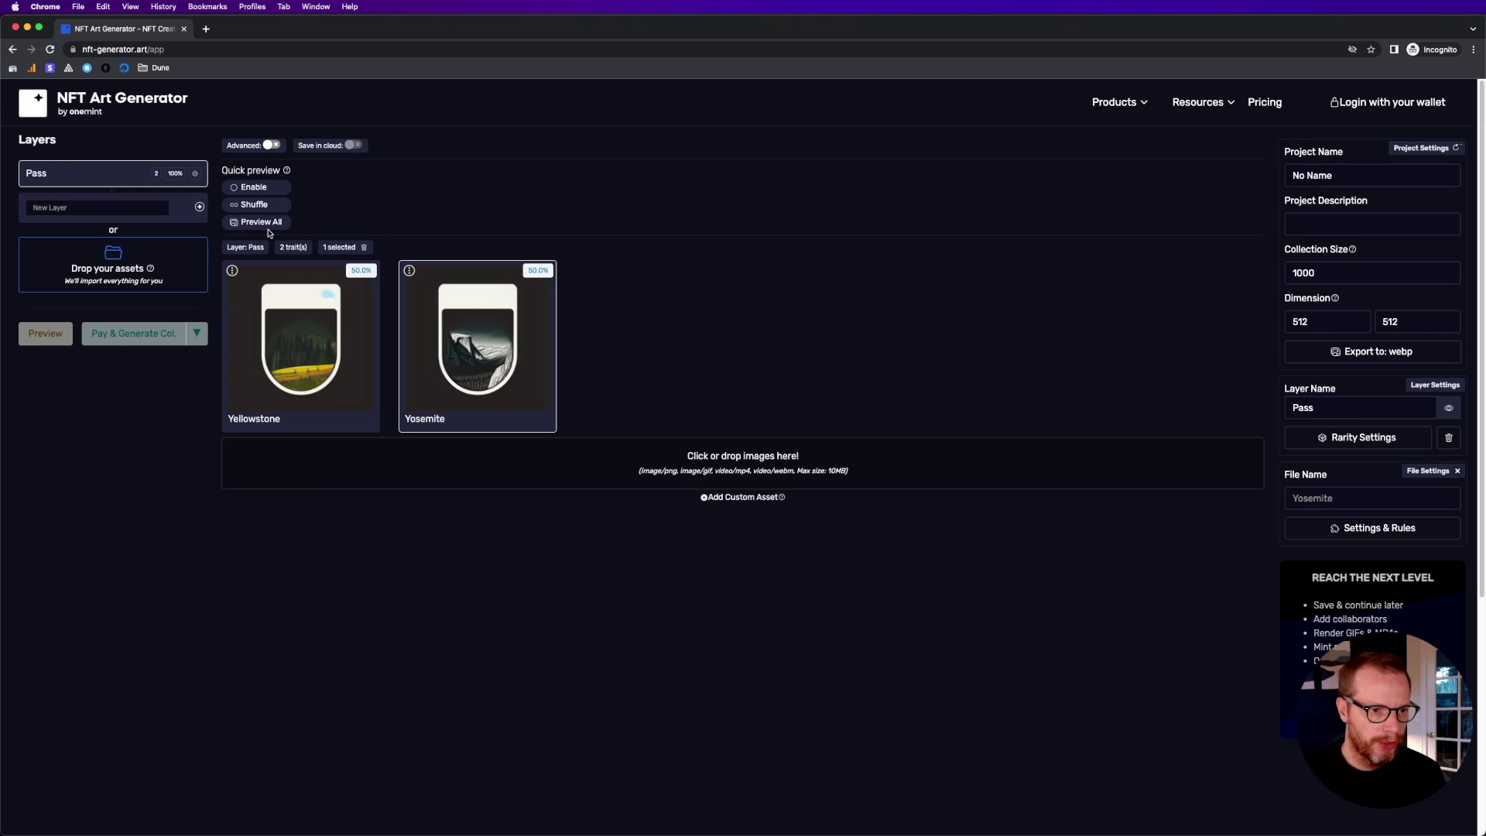
{"action": "left_click", "coordinate": [263, 223]}
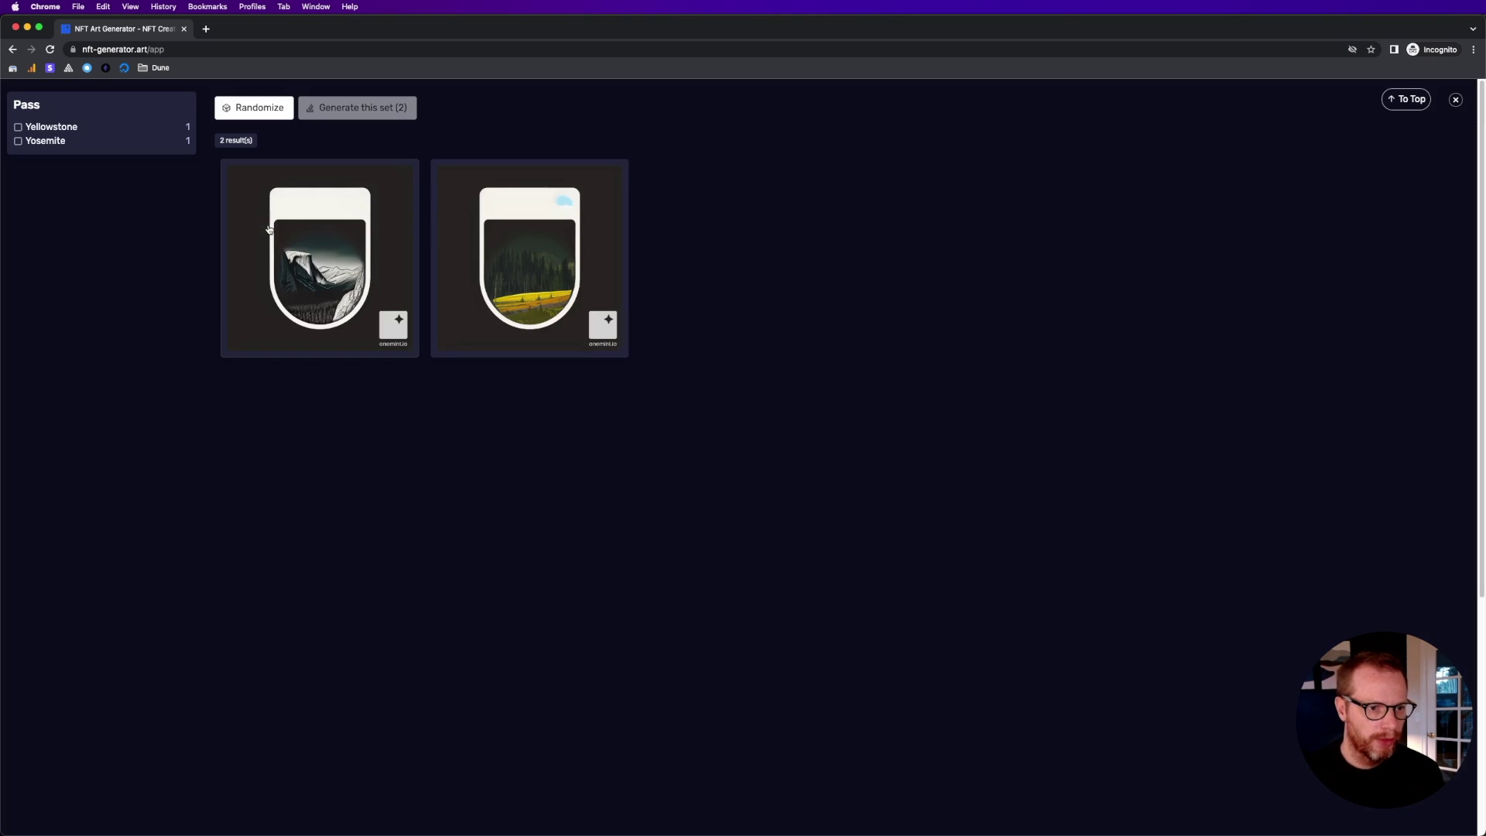
{"action": "left_click", "coordinate": [256, 109]}
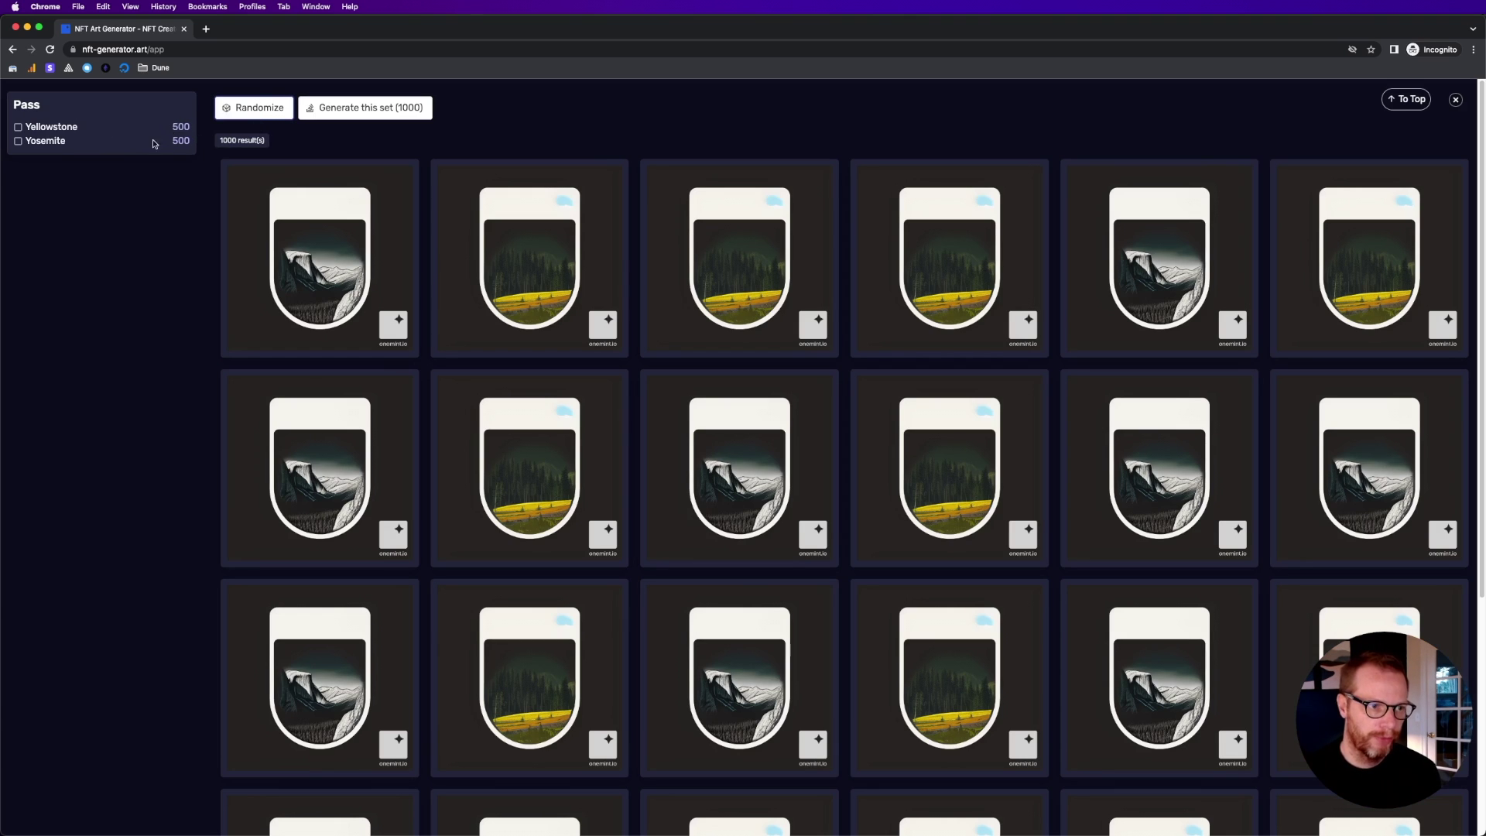
{"action": "left_click", "coordinate": [334, 300]}
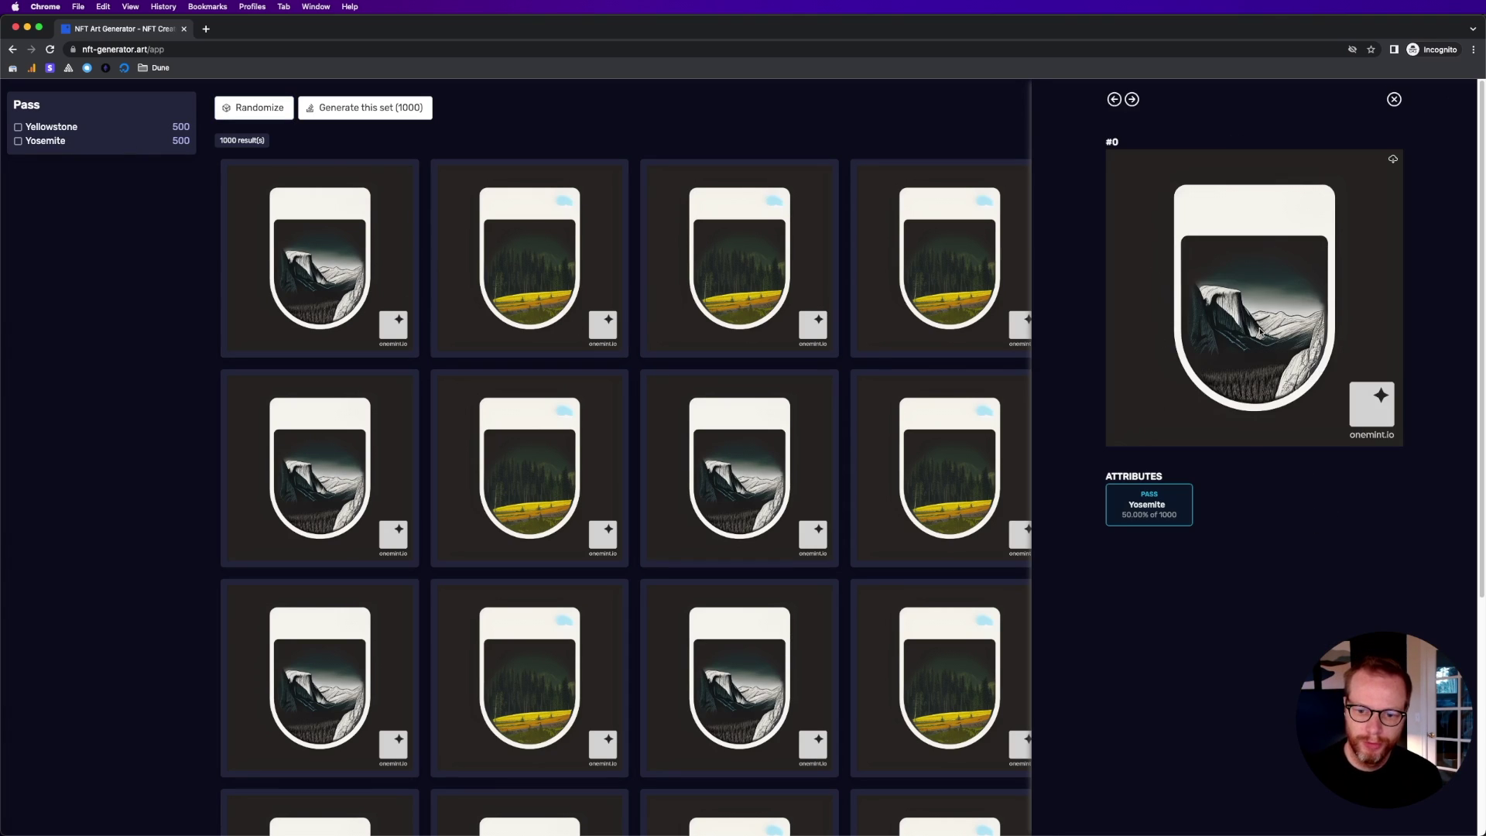
{"action": "left_click_drag", "start_coordinate": [1136, 501], "coordinate": [1180, 510]}
{"action": "left_click", "coordinate": [1178, 511]}
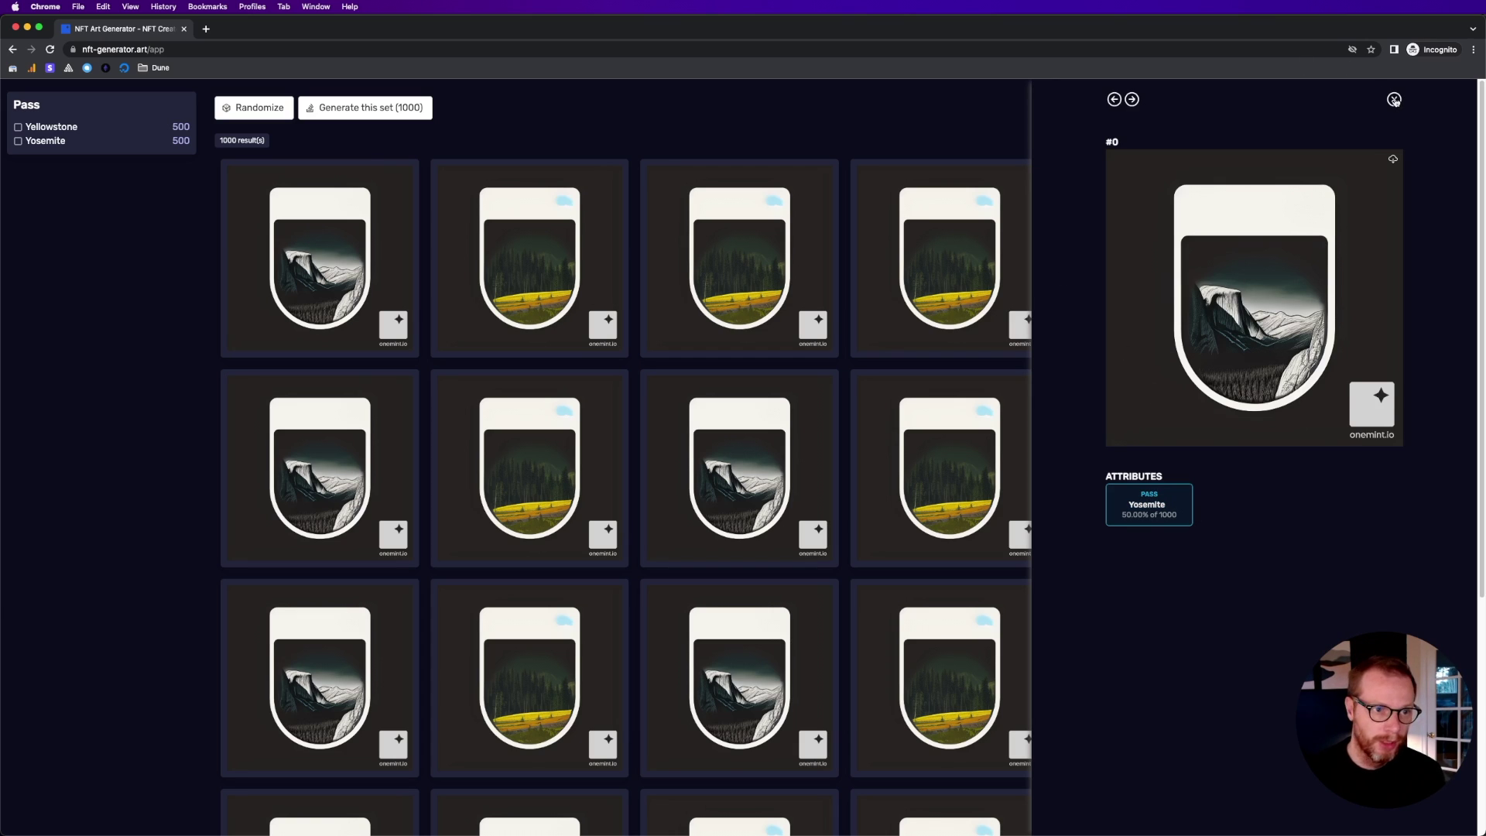
{"action": "left_click", "coordinate": [1394, 99]}
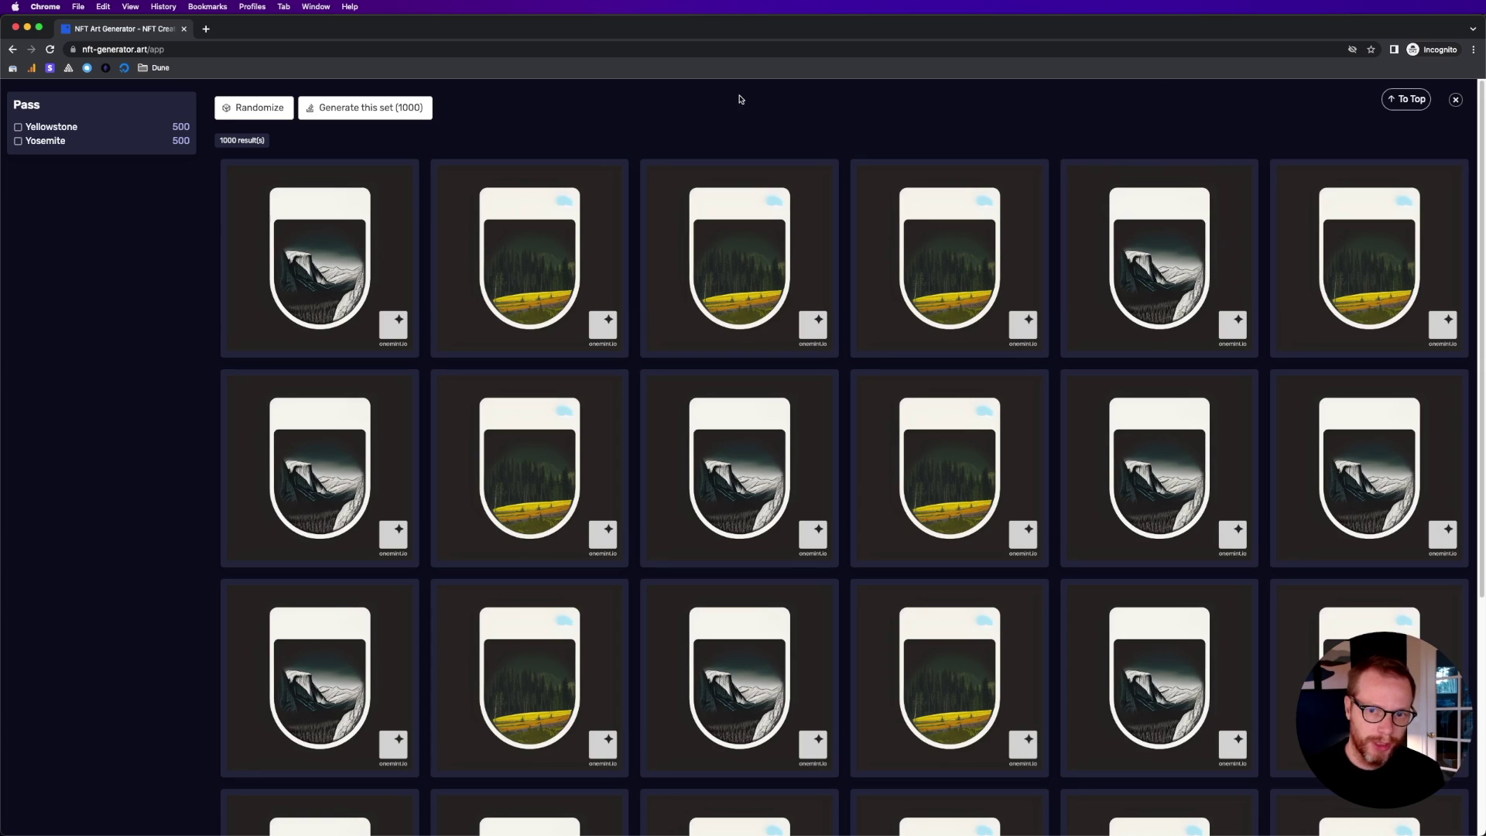
{"action": "left_click", "coordinate": [1456, 101]}
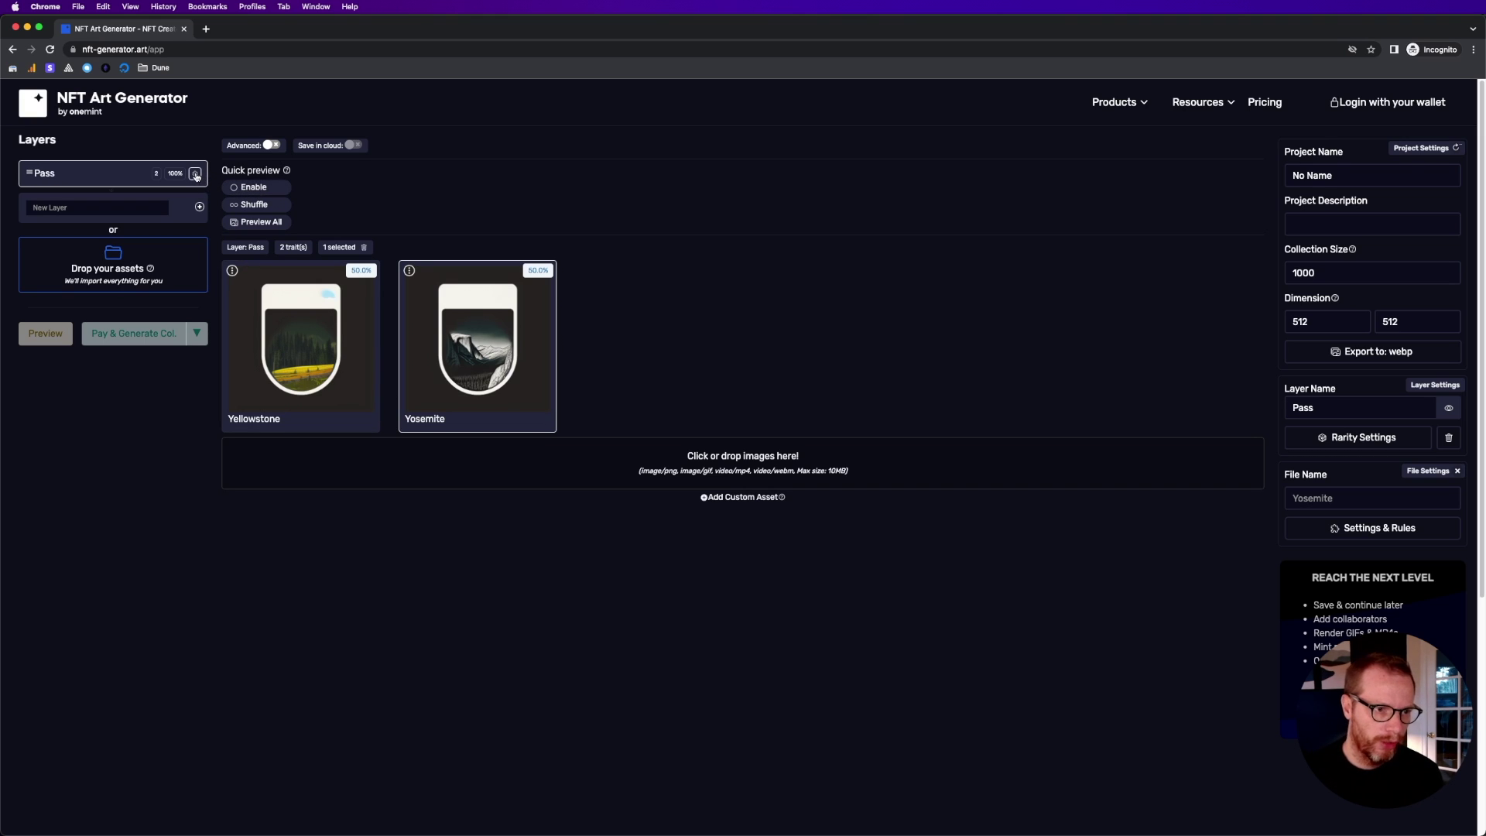
Add a custom attribute State = Wyoming to the Yellowstone trait.
{"action": "left_click", "coordinate": [196, 174]}
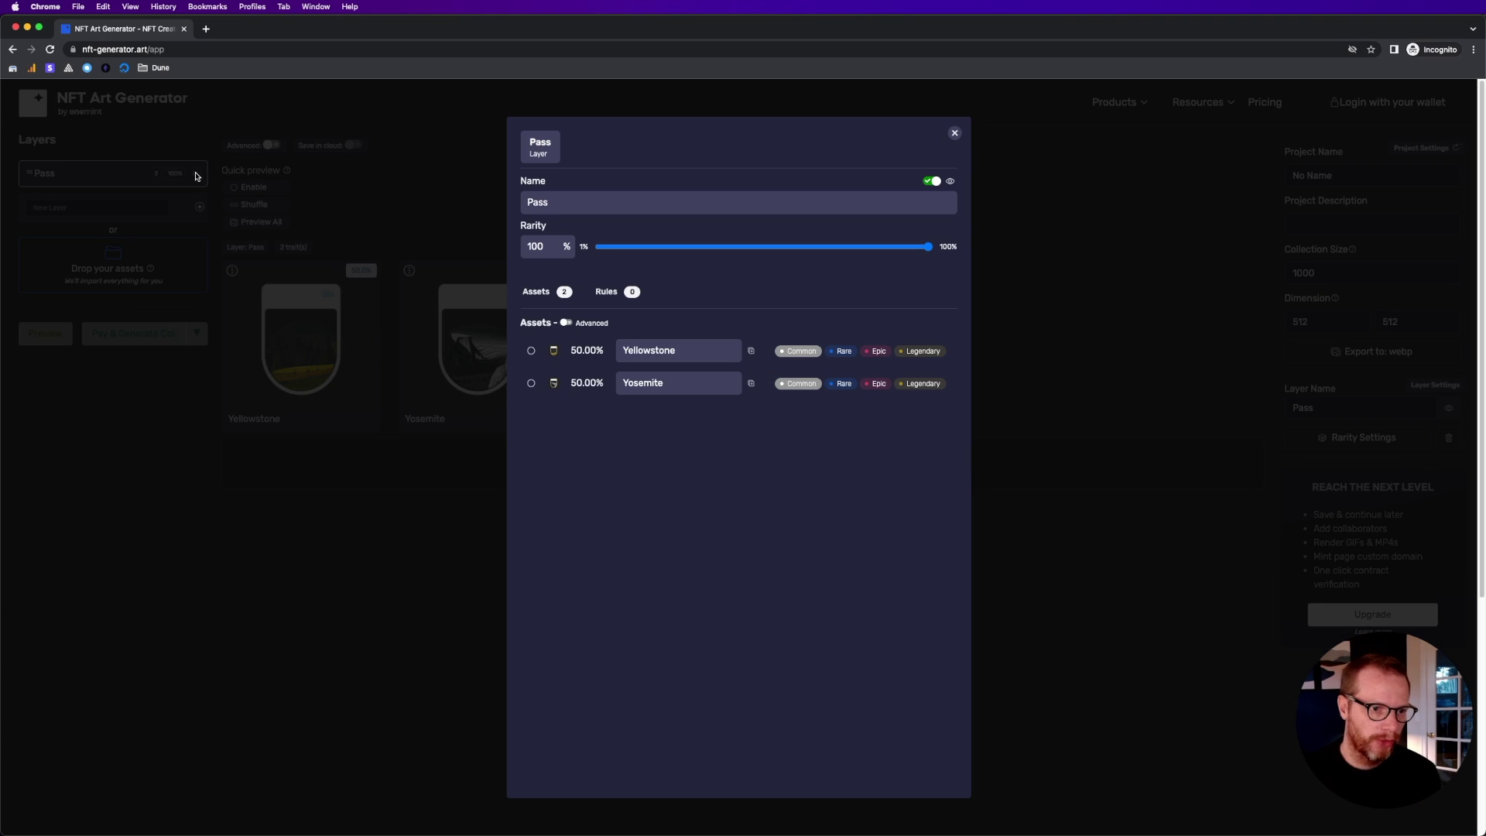
{"action": "left_click", "coordinate": [531, 350]}
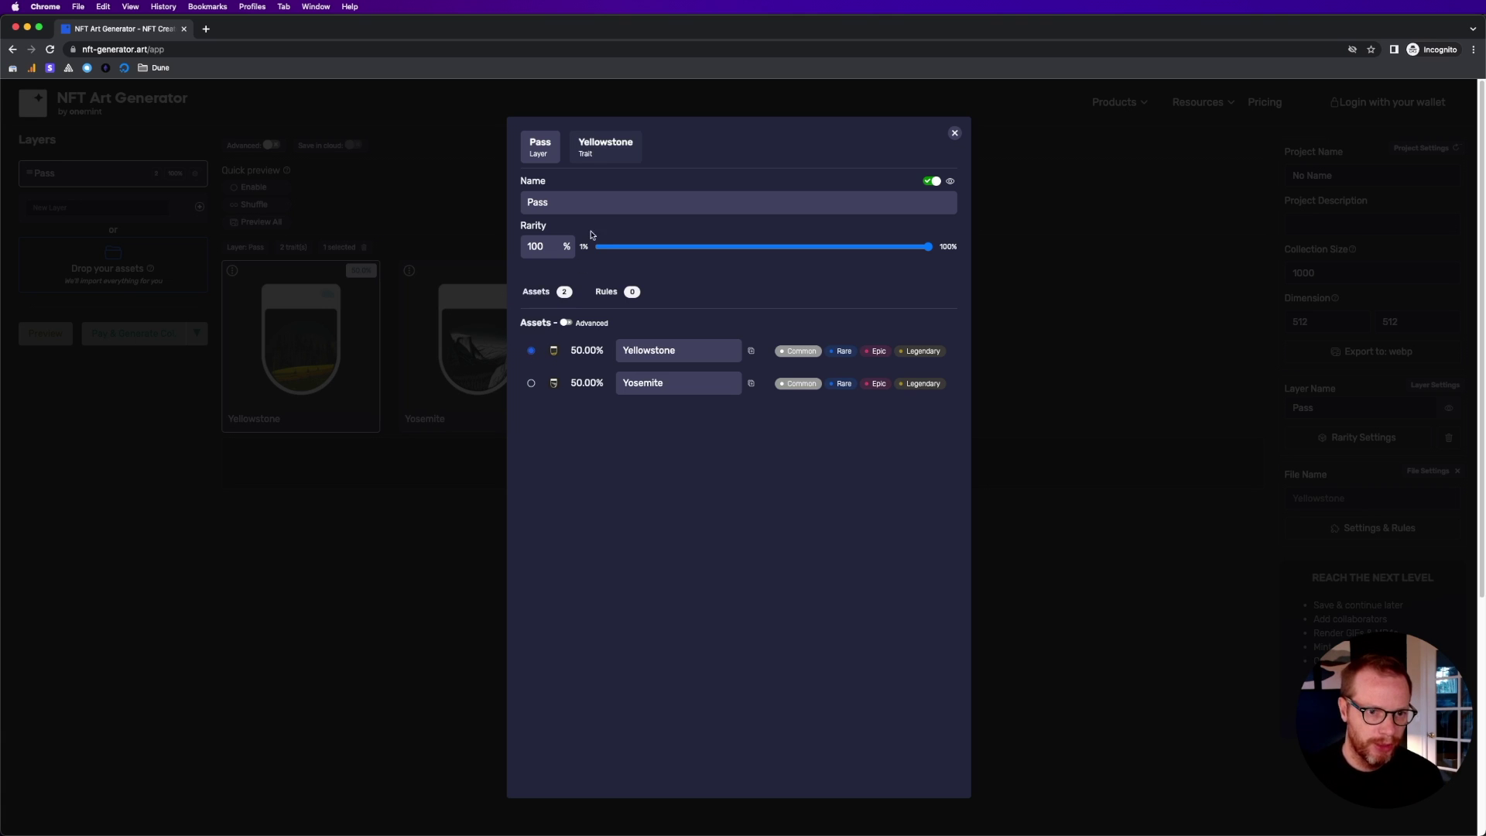
{"action": "left_click", "coordinate": [602, 155]}
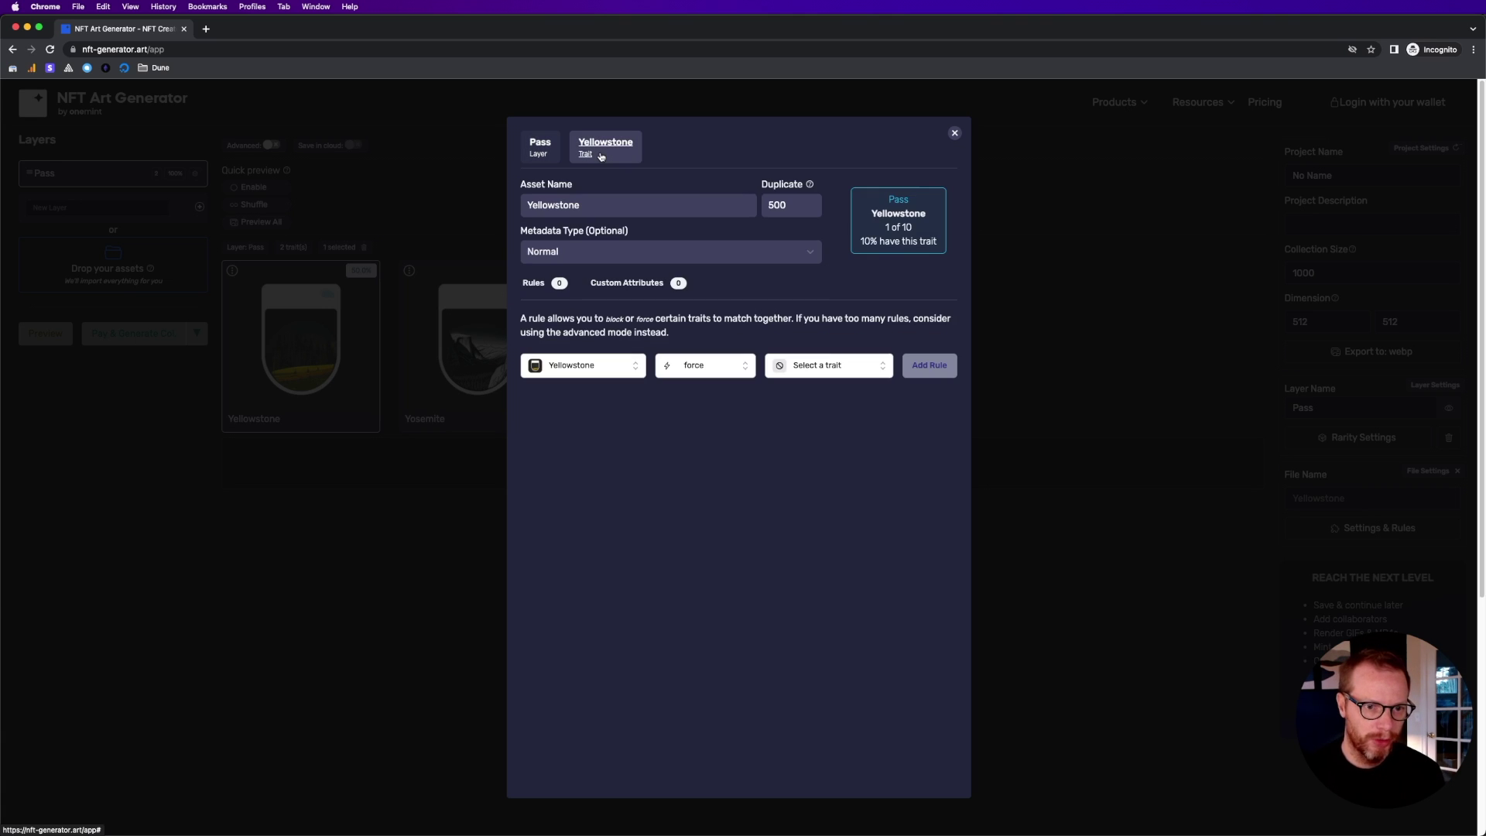
{"action": "left_click", "coordinate": [623, 286]}
{"action": "left_click", "coordinate": [567, 382]}
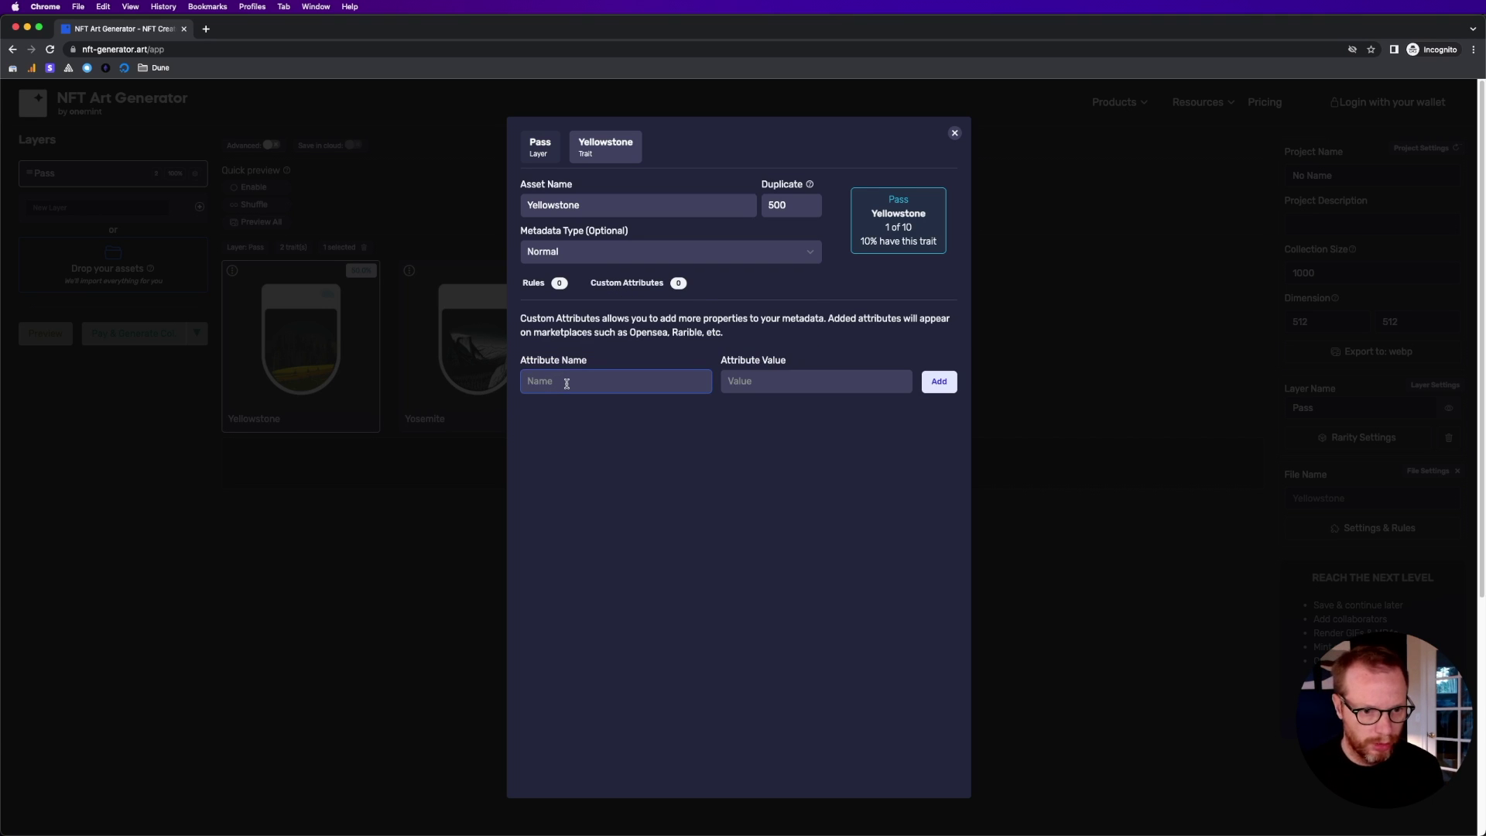
{"action": "type", "text": "State"}
{"action": "key", "text": "Tab"}
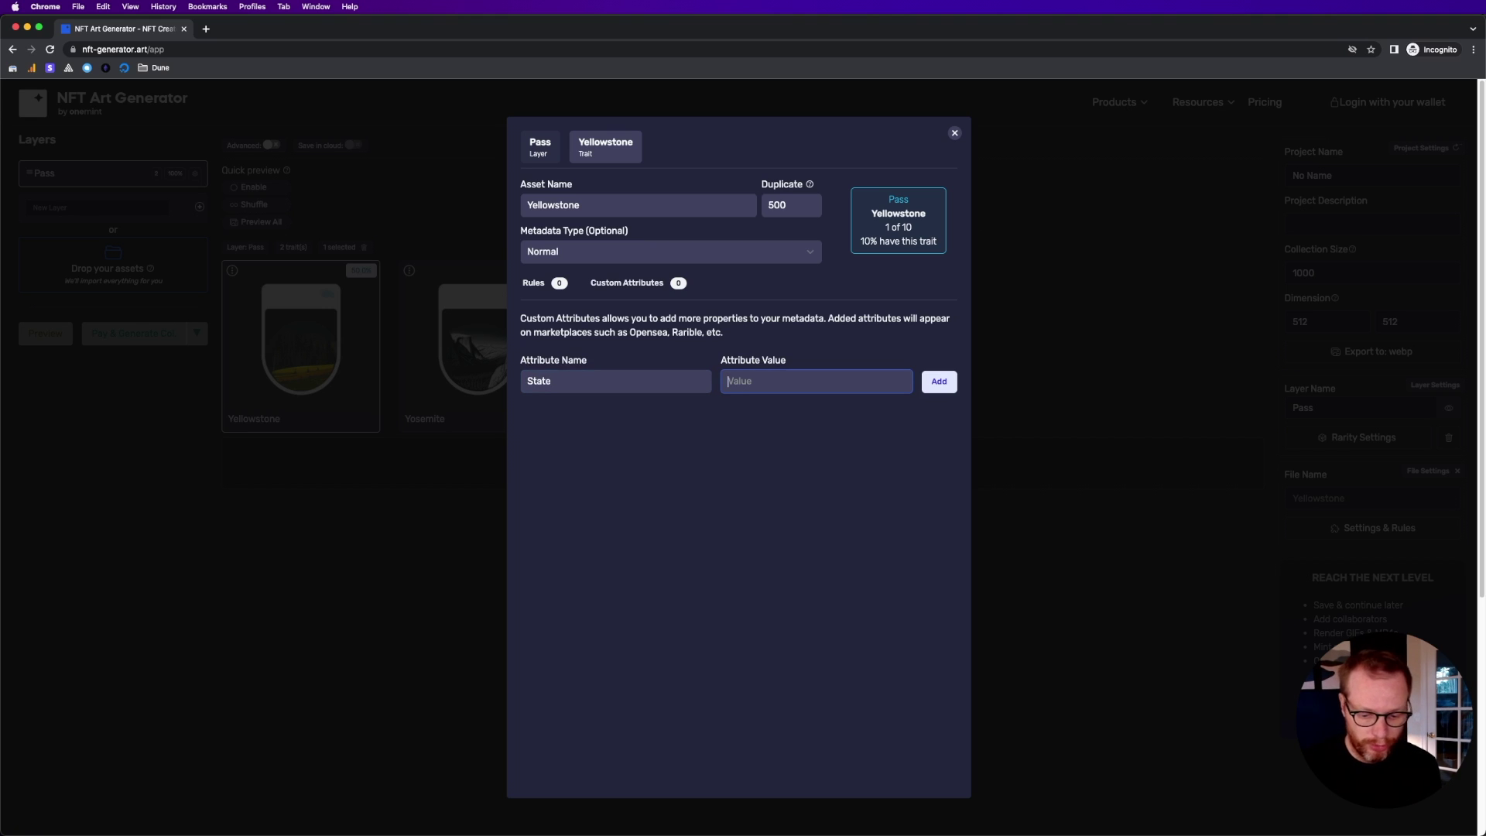
{"action": "type", "text": "Wyo"}
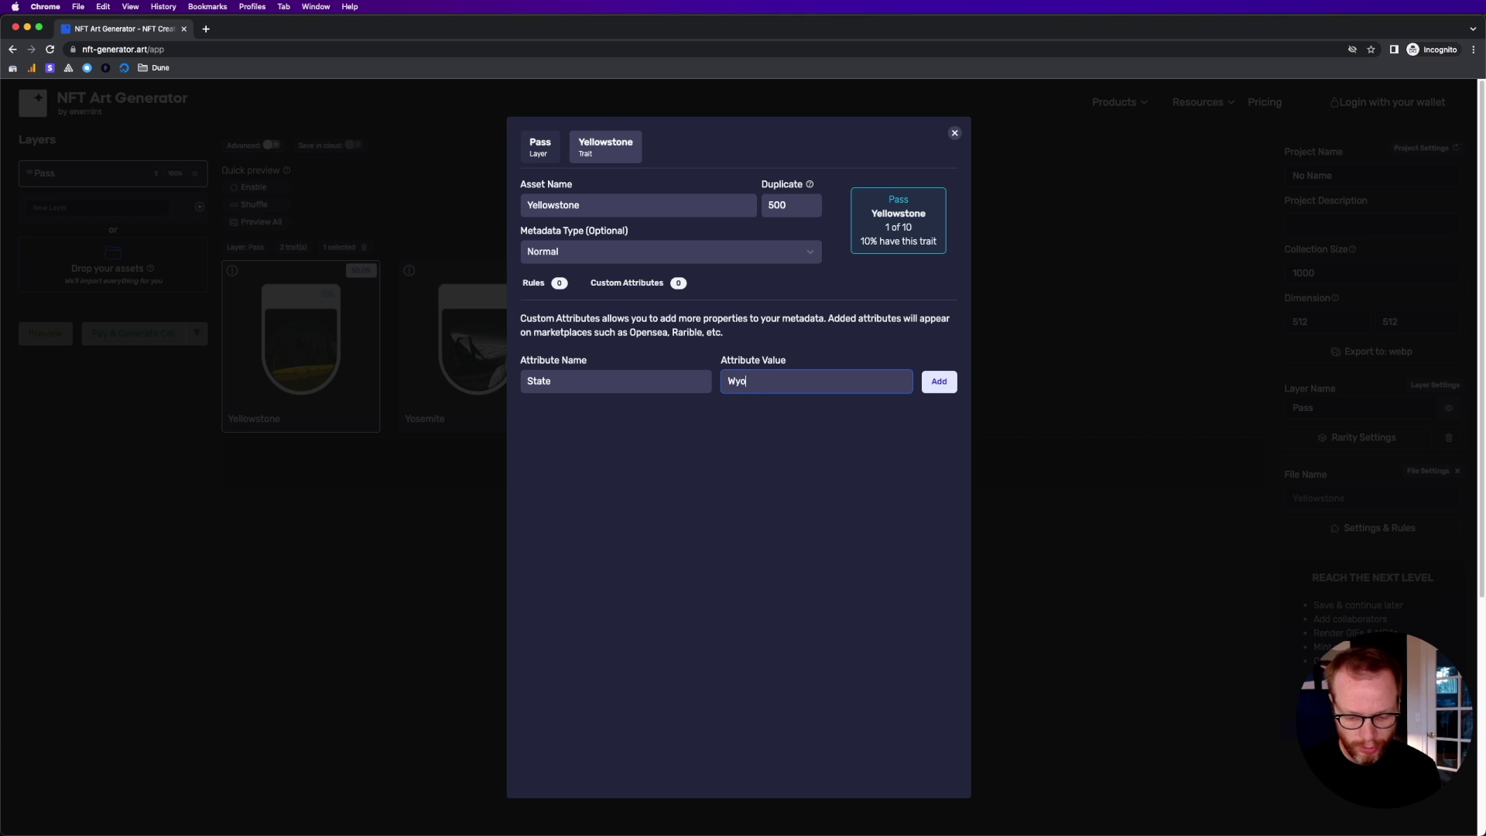
{"action": "type", "text": "minhg"}
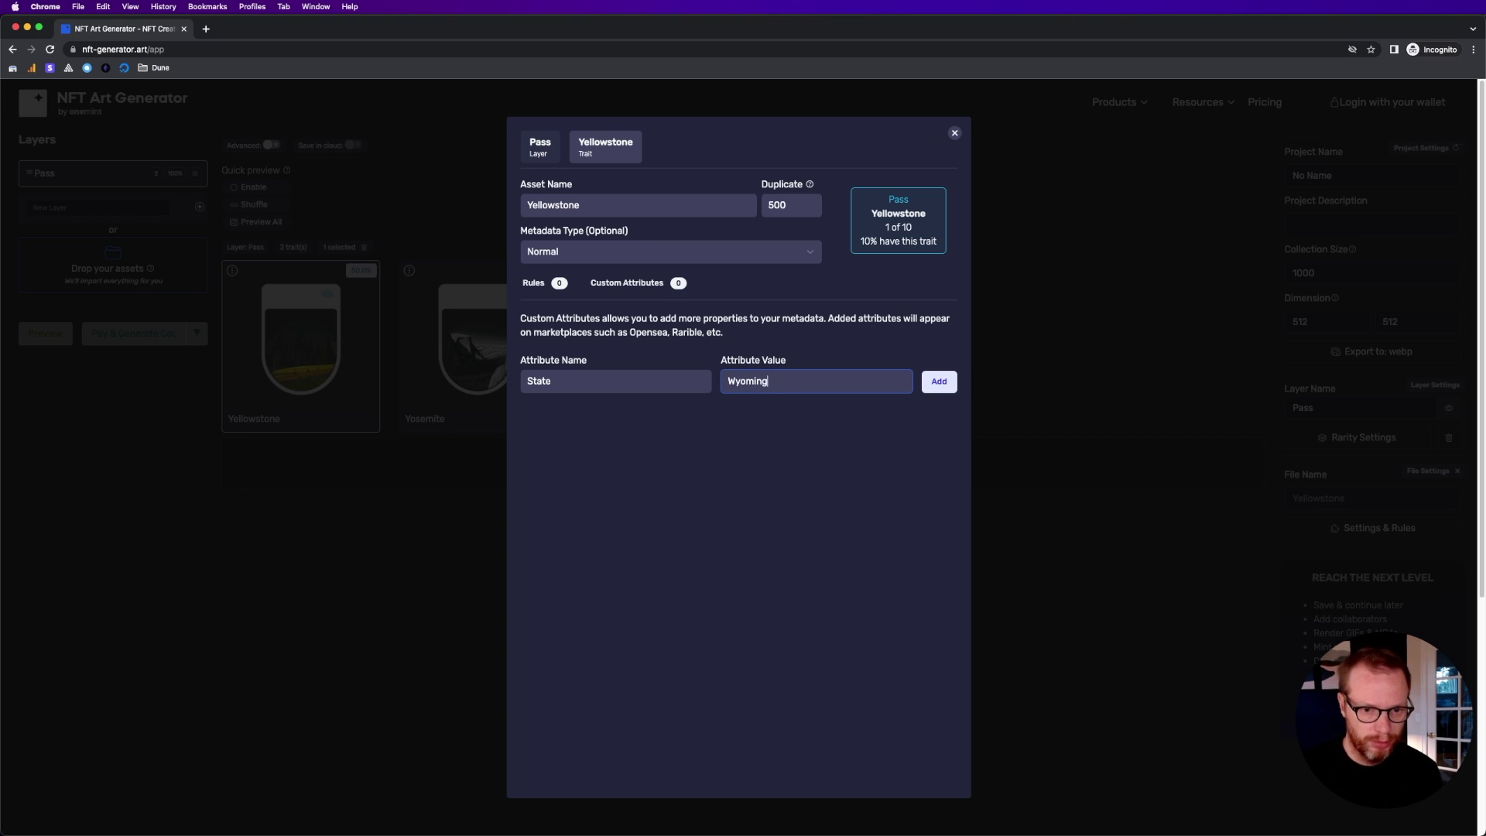
{"action": "left_click", "coordinate": [939, 382]}
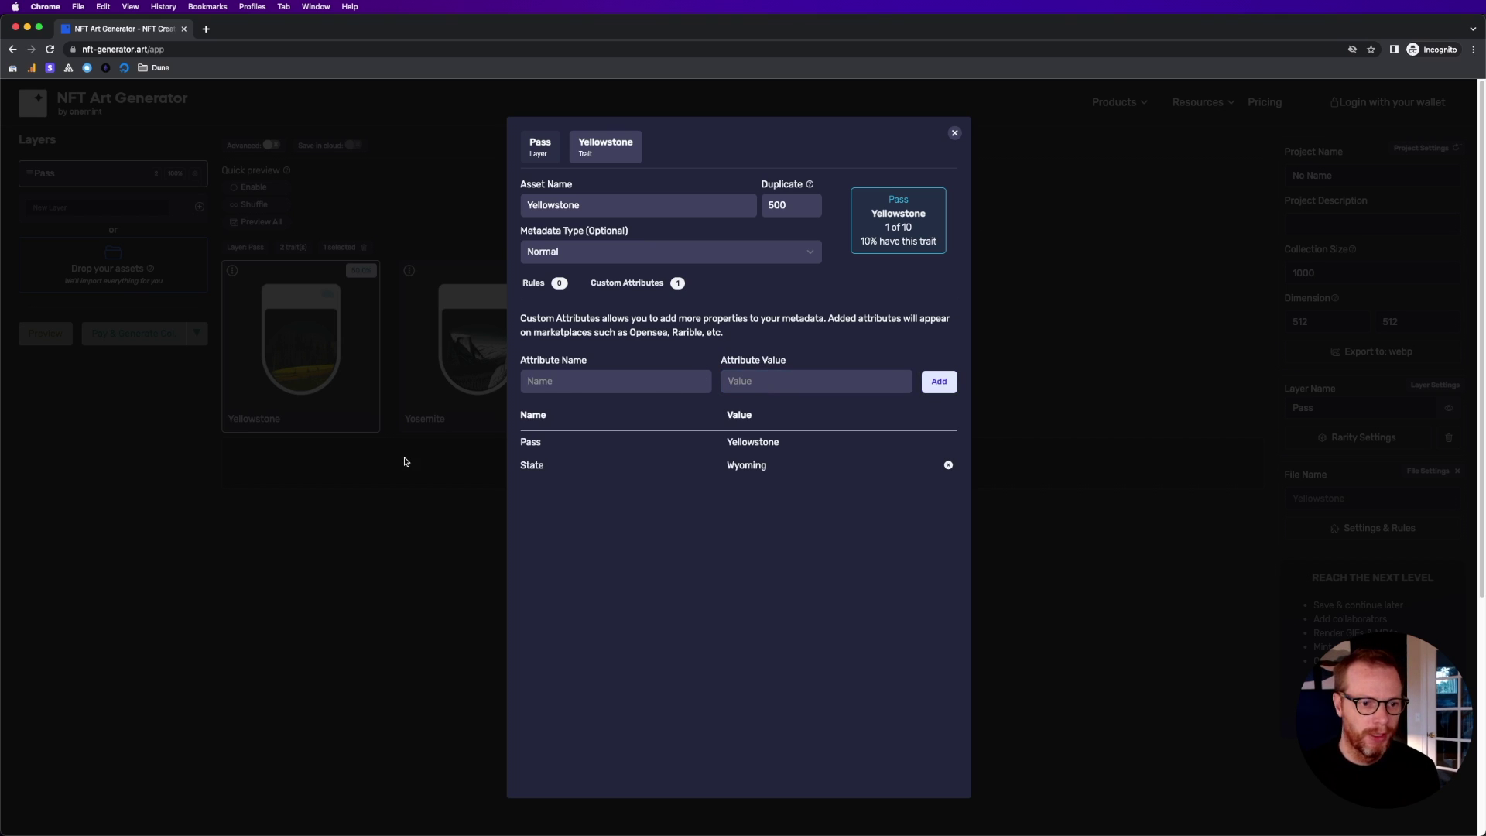
{"action": "left_click", "coordinate": [541, 151]}
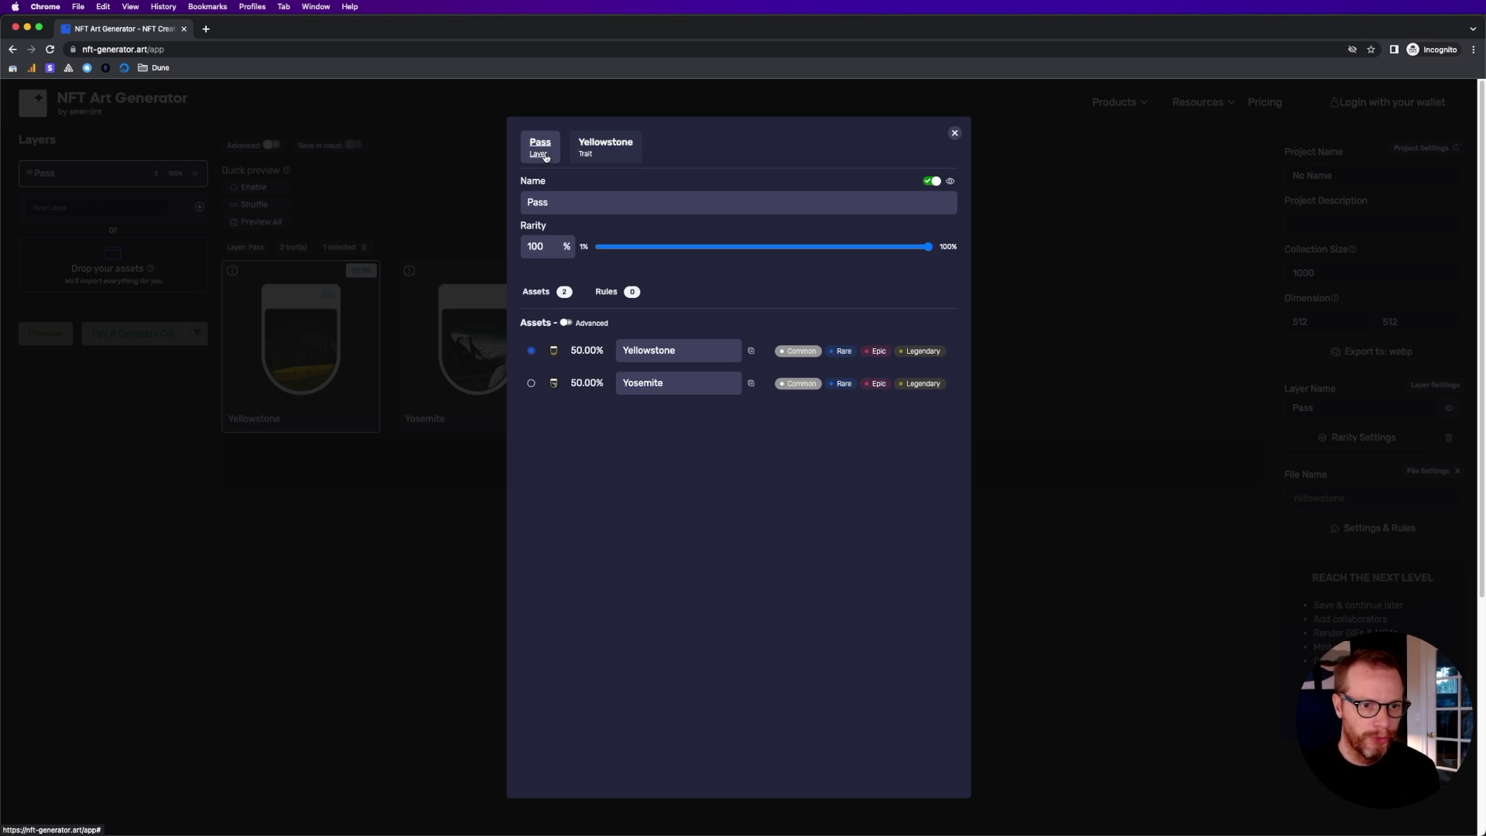
Add a custom attribute State = California to Yosemite and close the layer settings.
{"action": "left_click", "coordinate": [531, 383]}
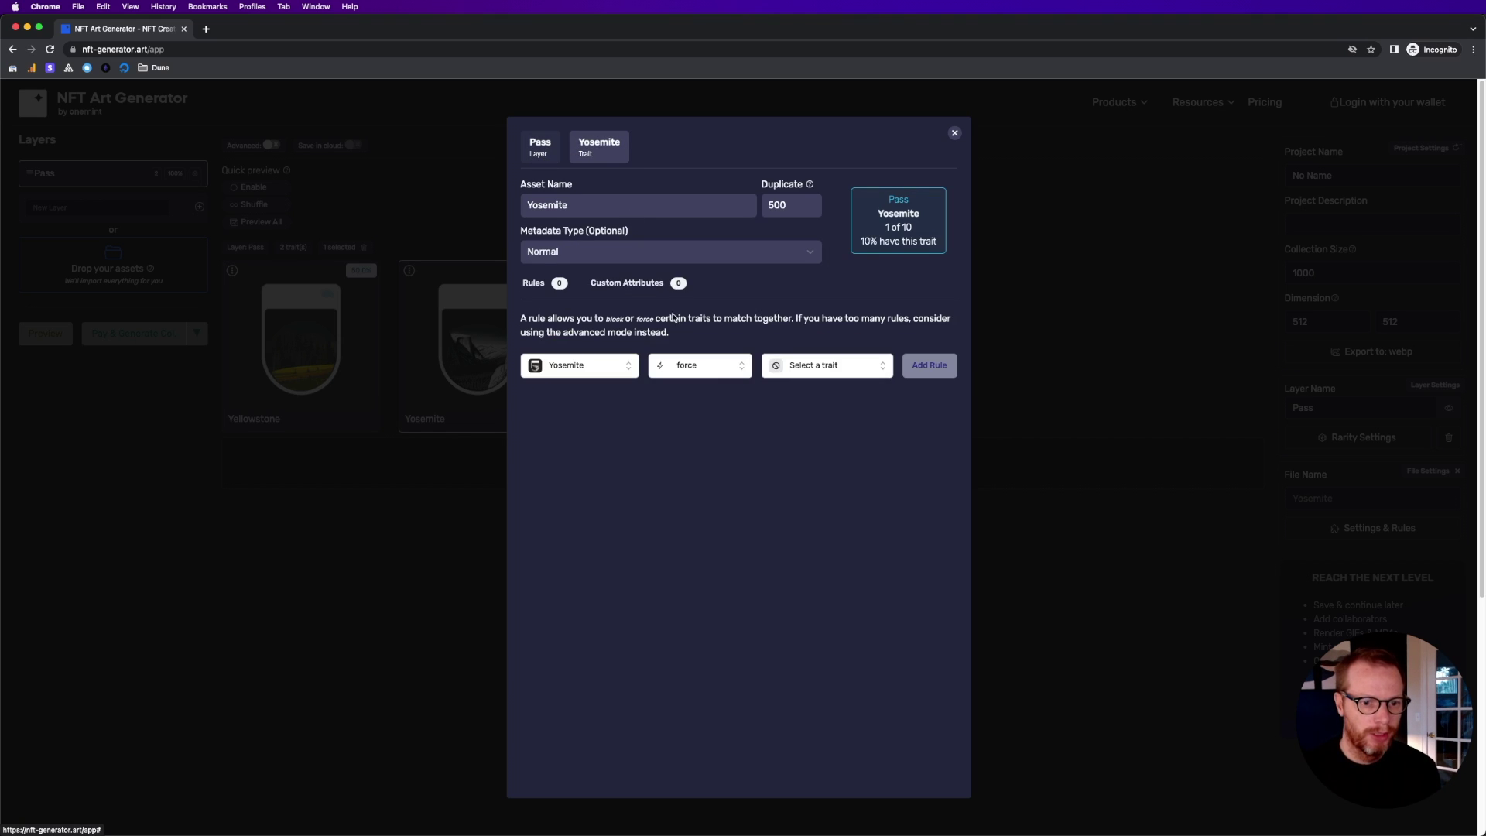
{"action": "left_click", "coordinate": [629, 284]}
{"action": "left_click", "coordinate": [623, 380]}
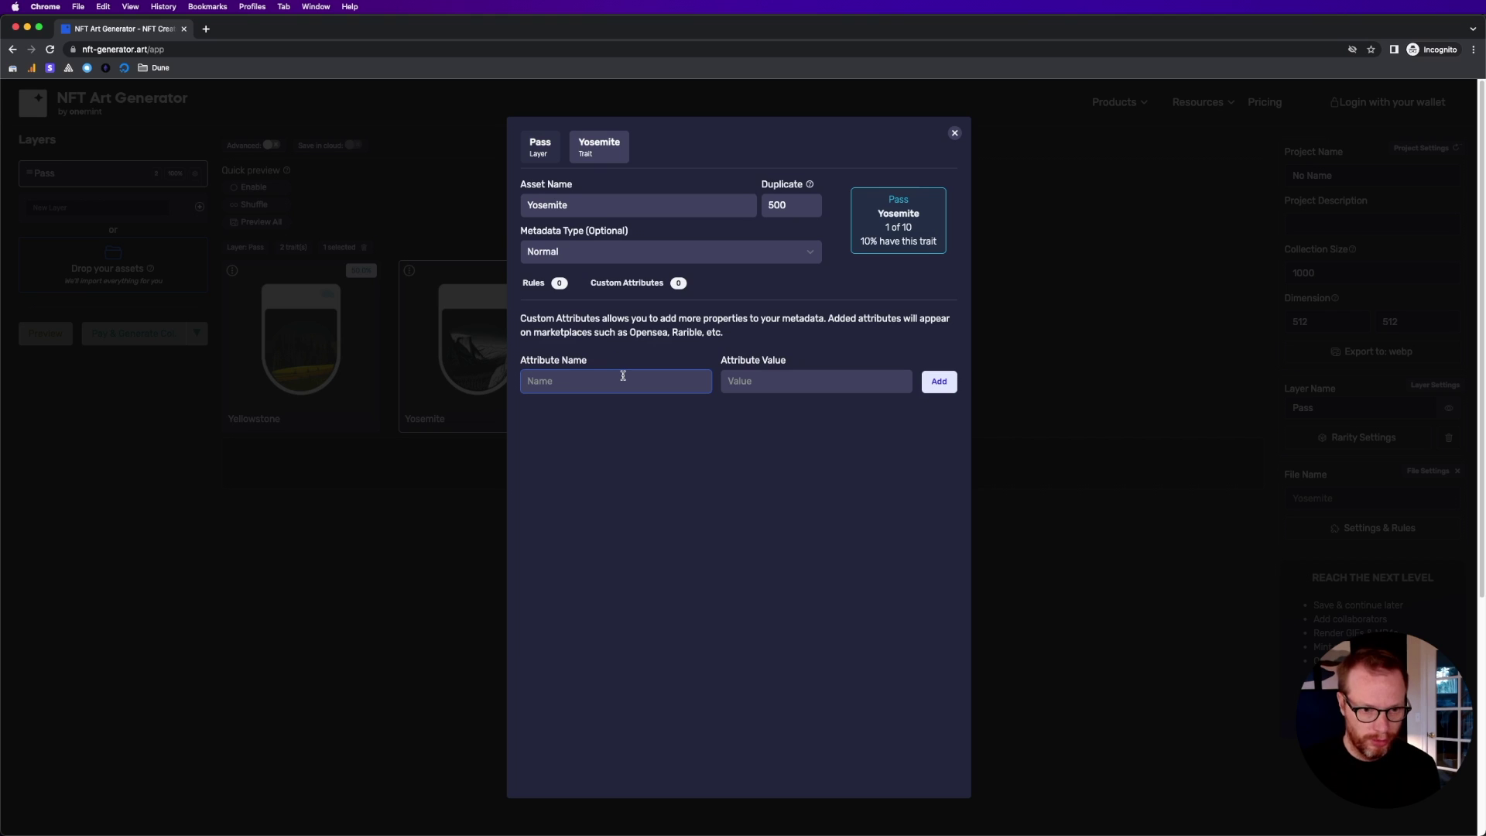
{"action": "type", "text": "State"}
{"action": "key", "text": "Tab"}
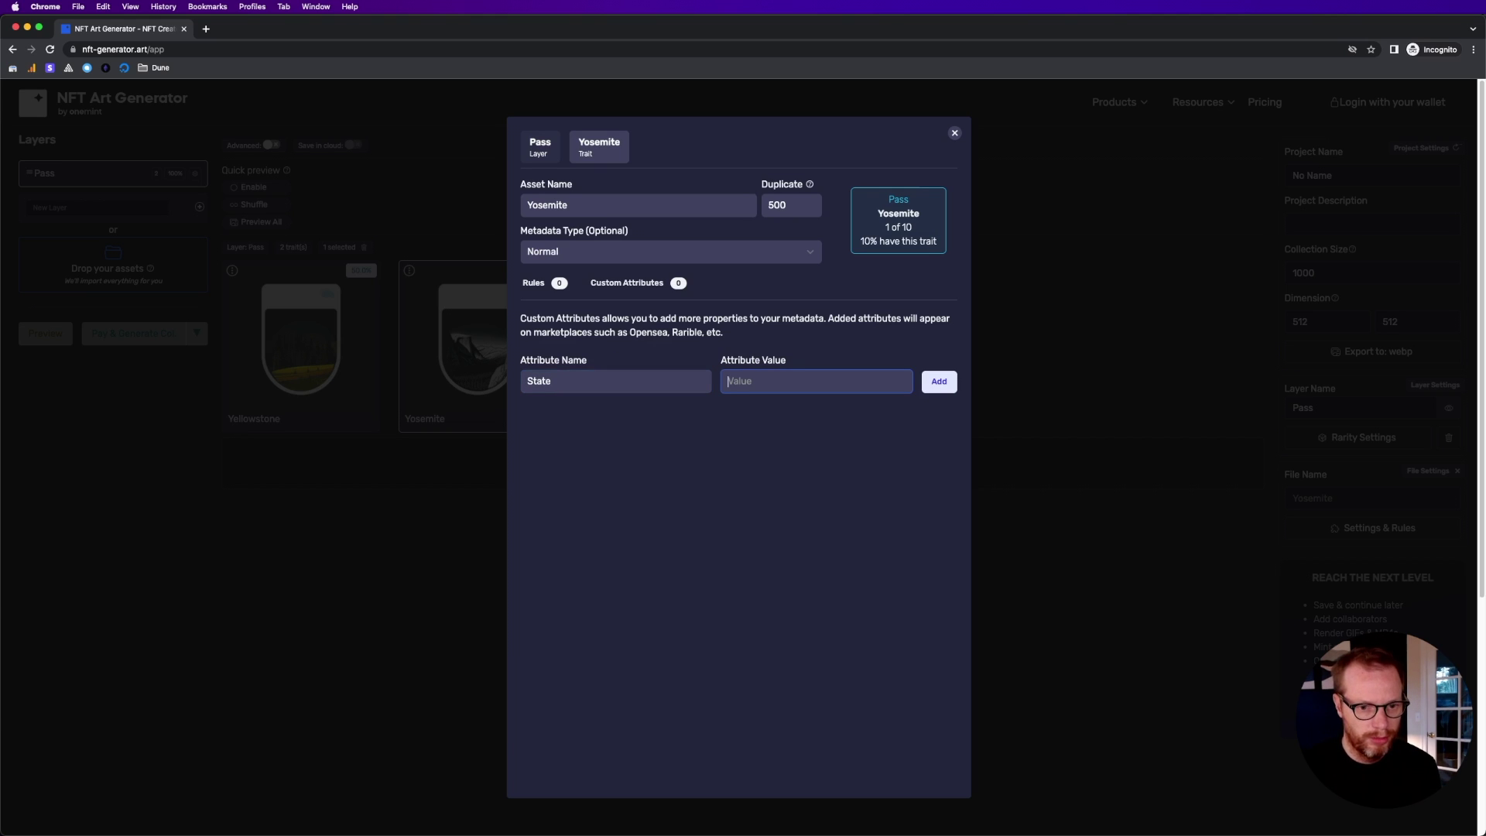
{"action": "type", "text": "California"}
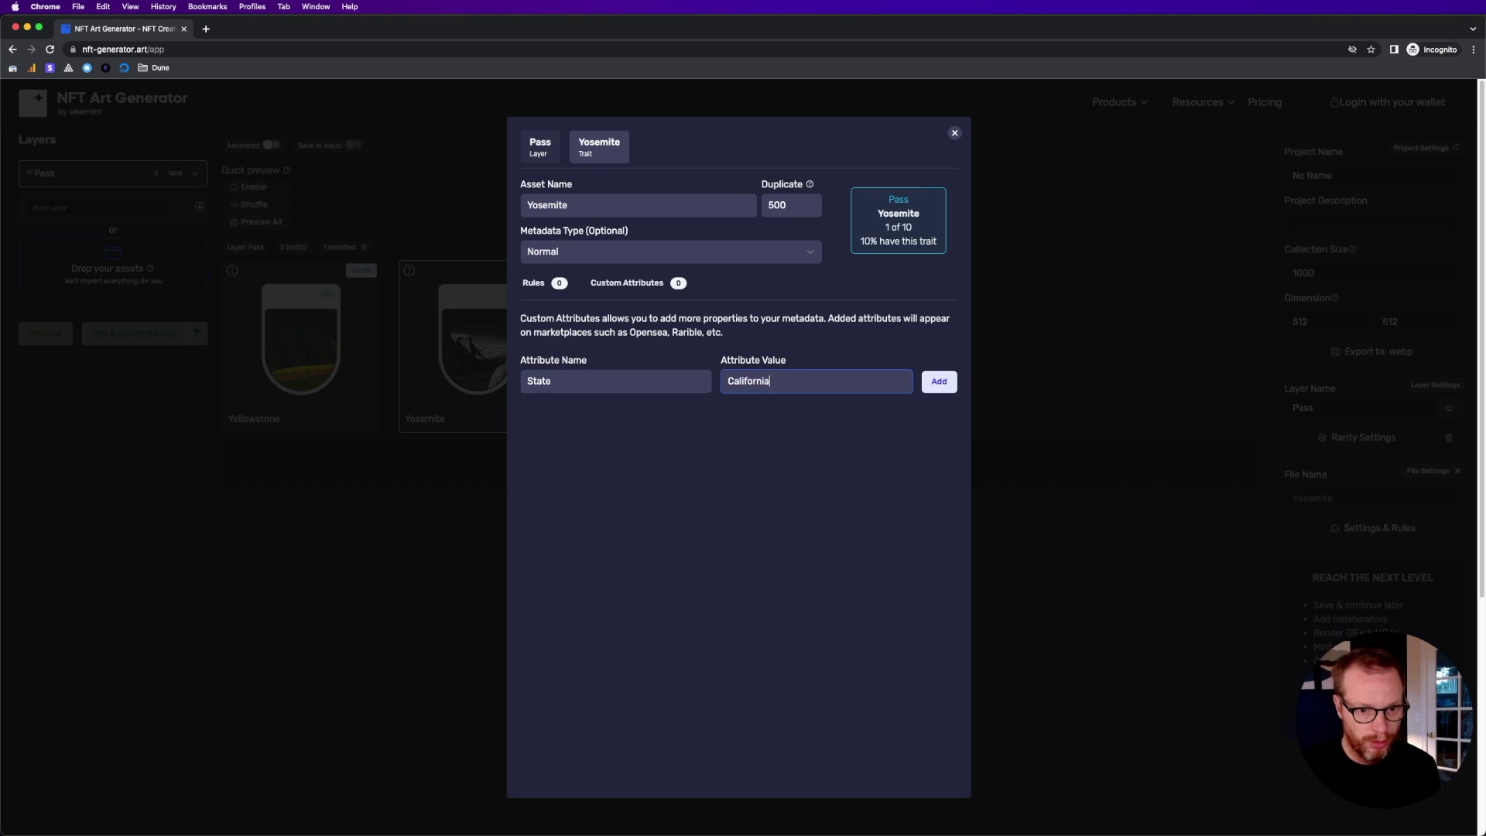
{"action": "left_click", "coordinate": [938, 383]}
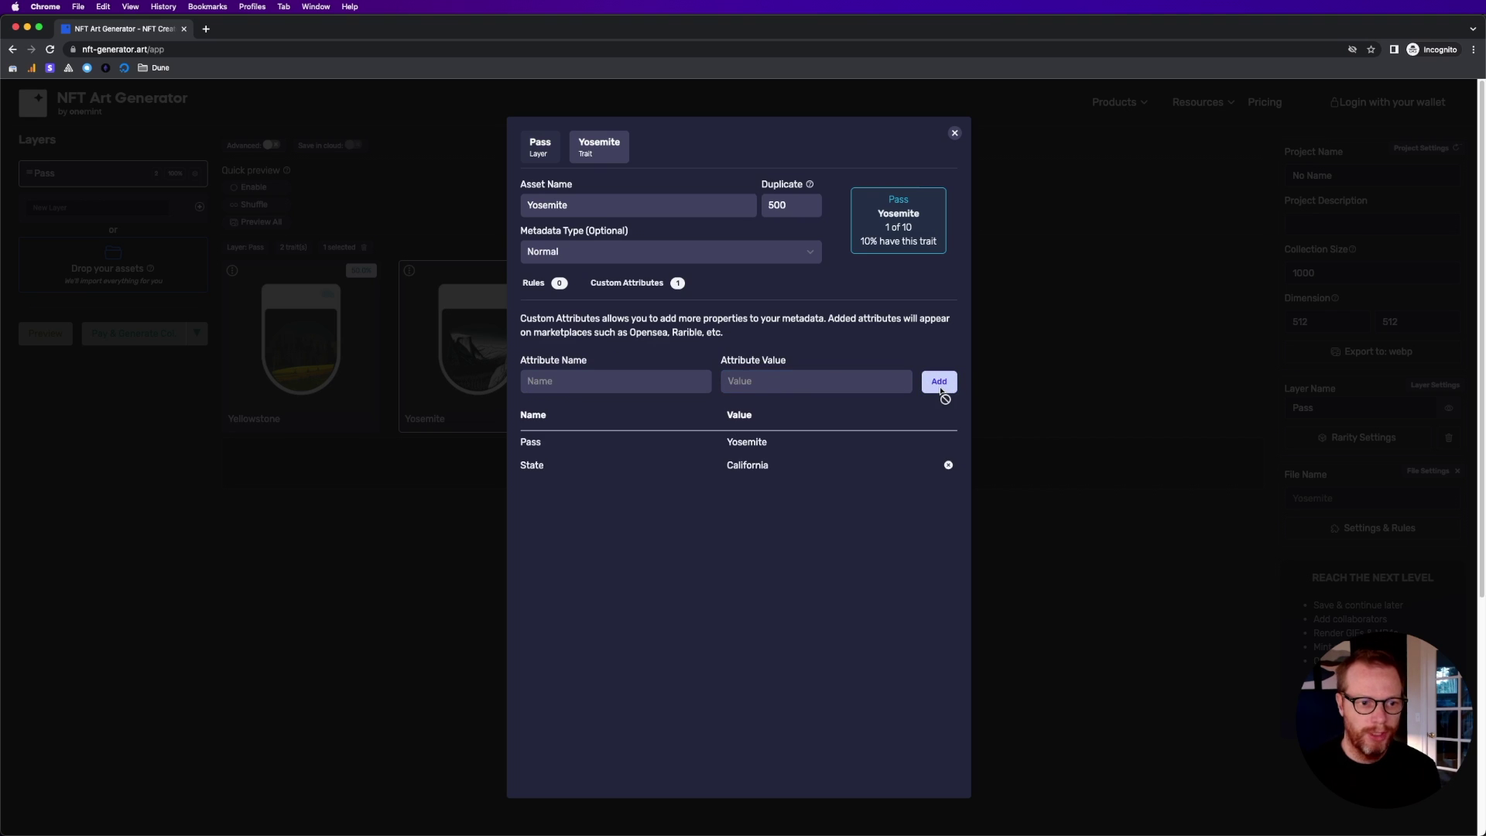
{"action": "left_click", "coordinate": [1010, 350]}
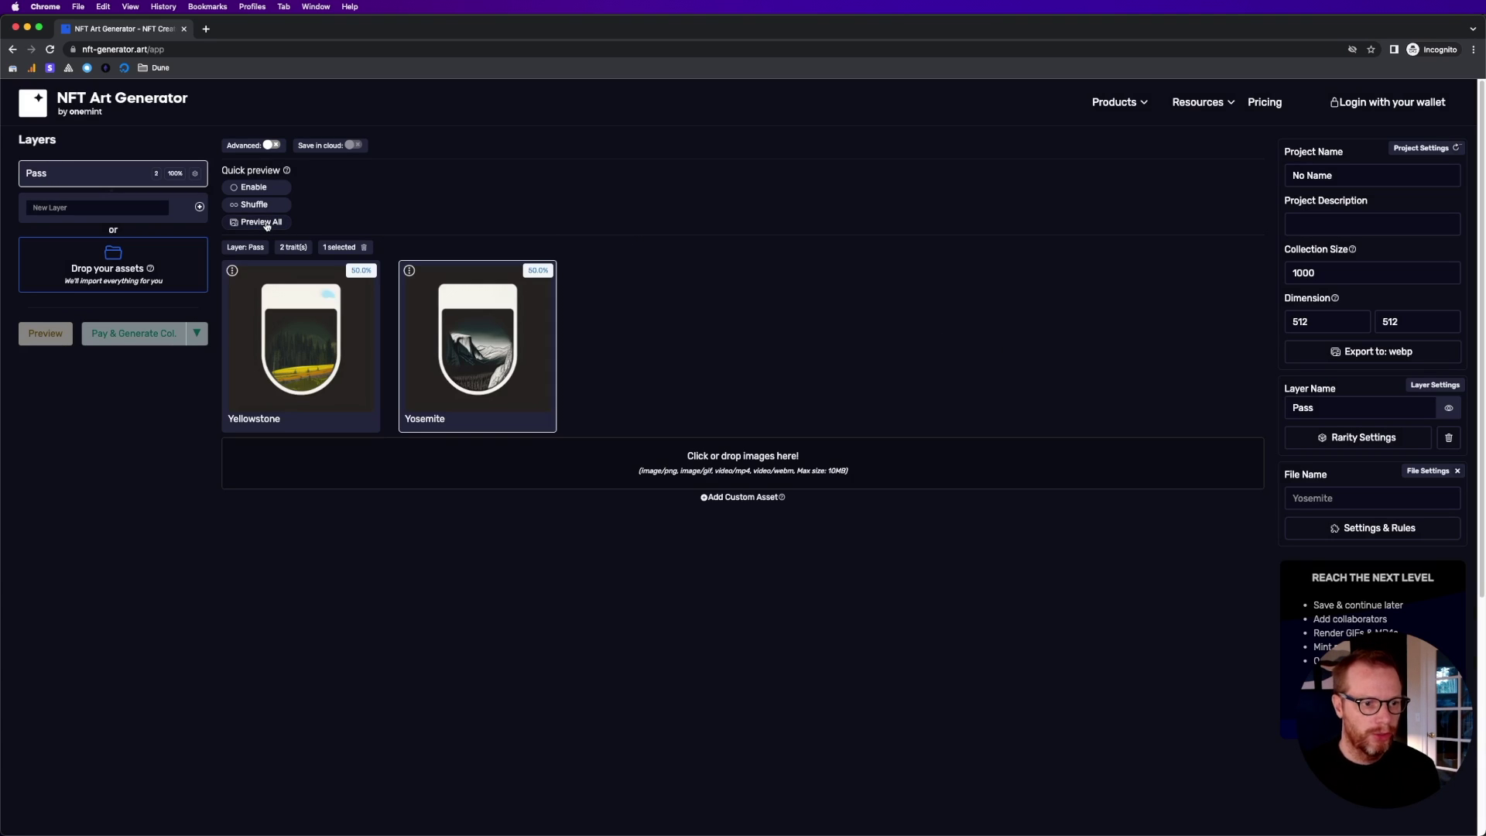
{"action": "left_click", "coordinate": [266, 223]}
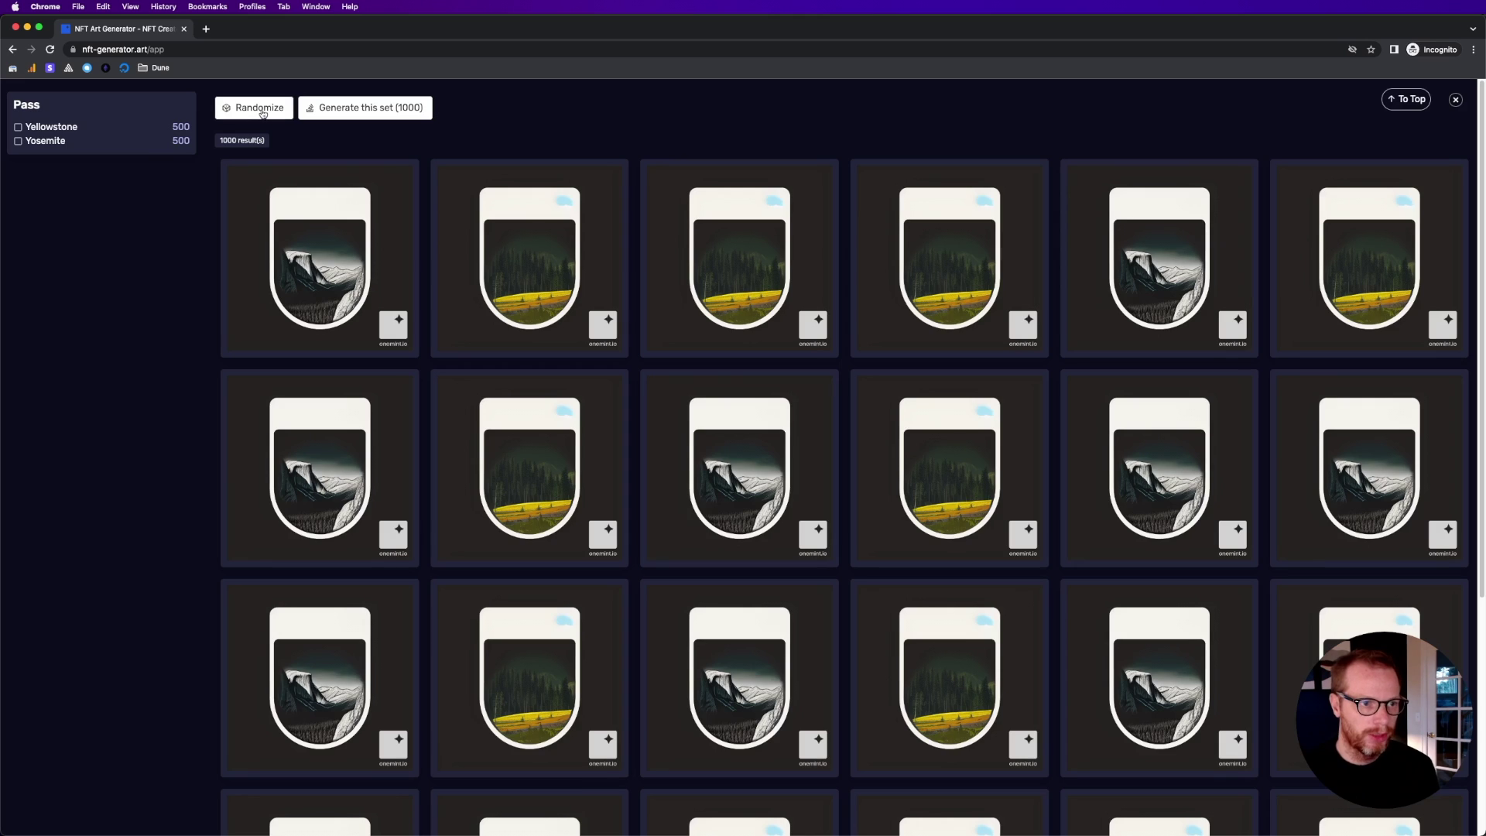
{"action": "left_click", "coordinate": [337, 249]}
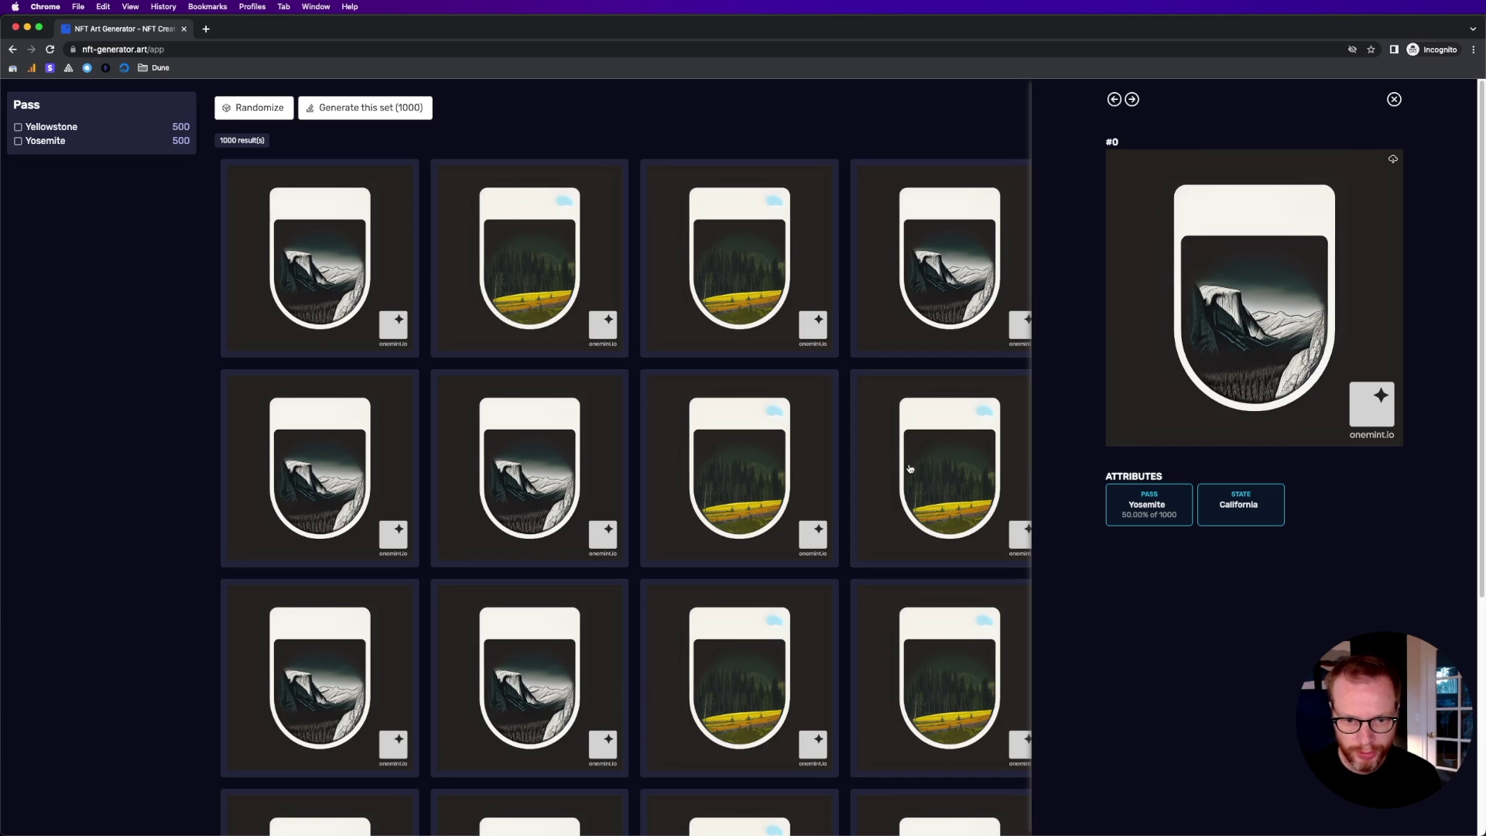
{"action": "key", "text": "Right"}
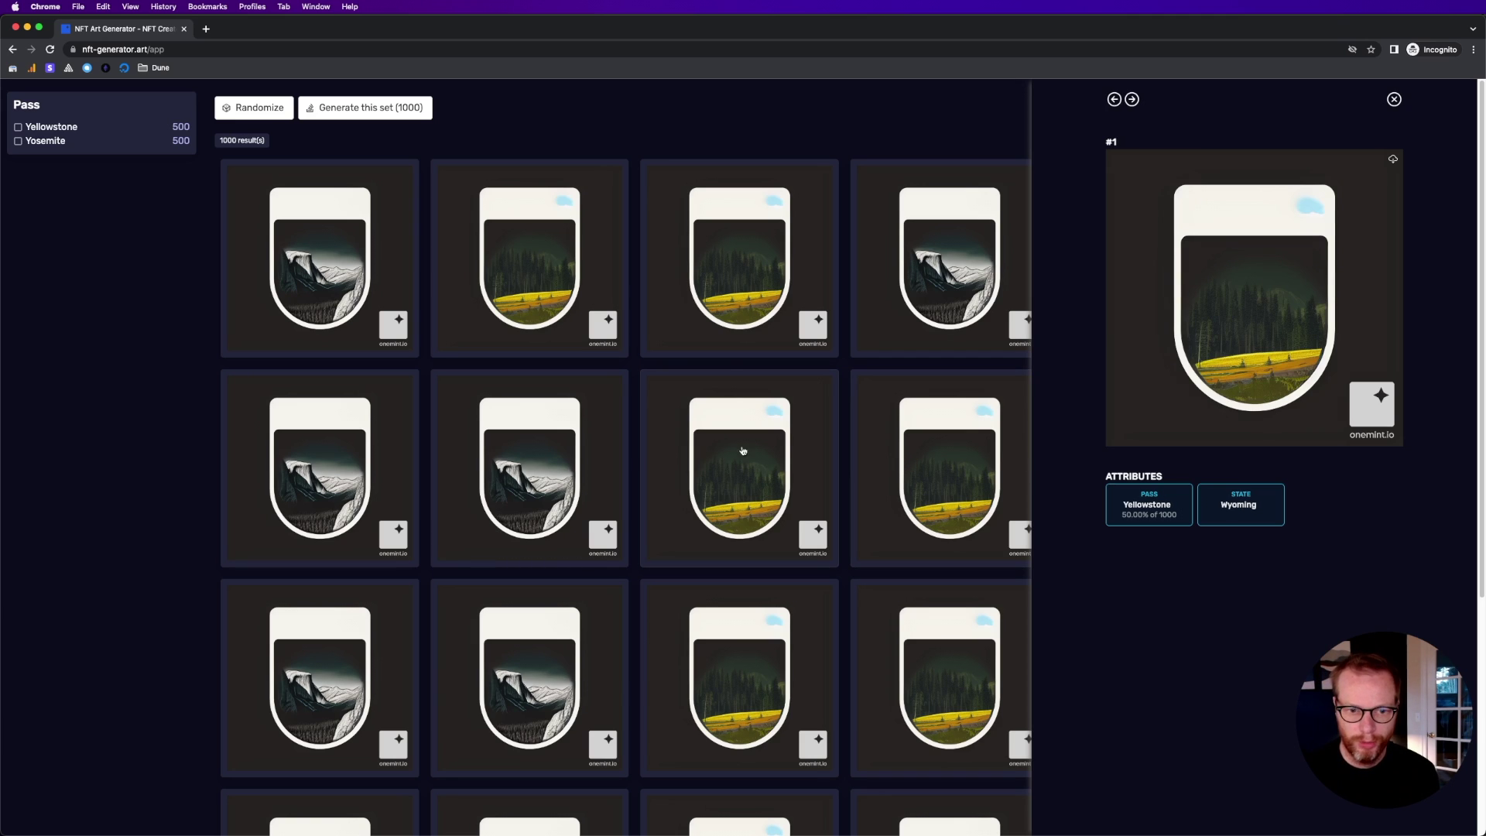
{"action": "key", "text": "Right"}
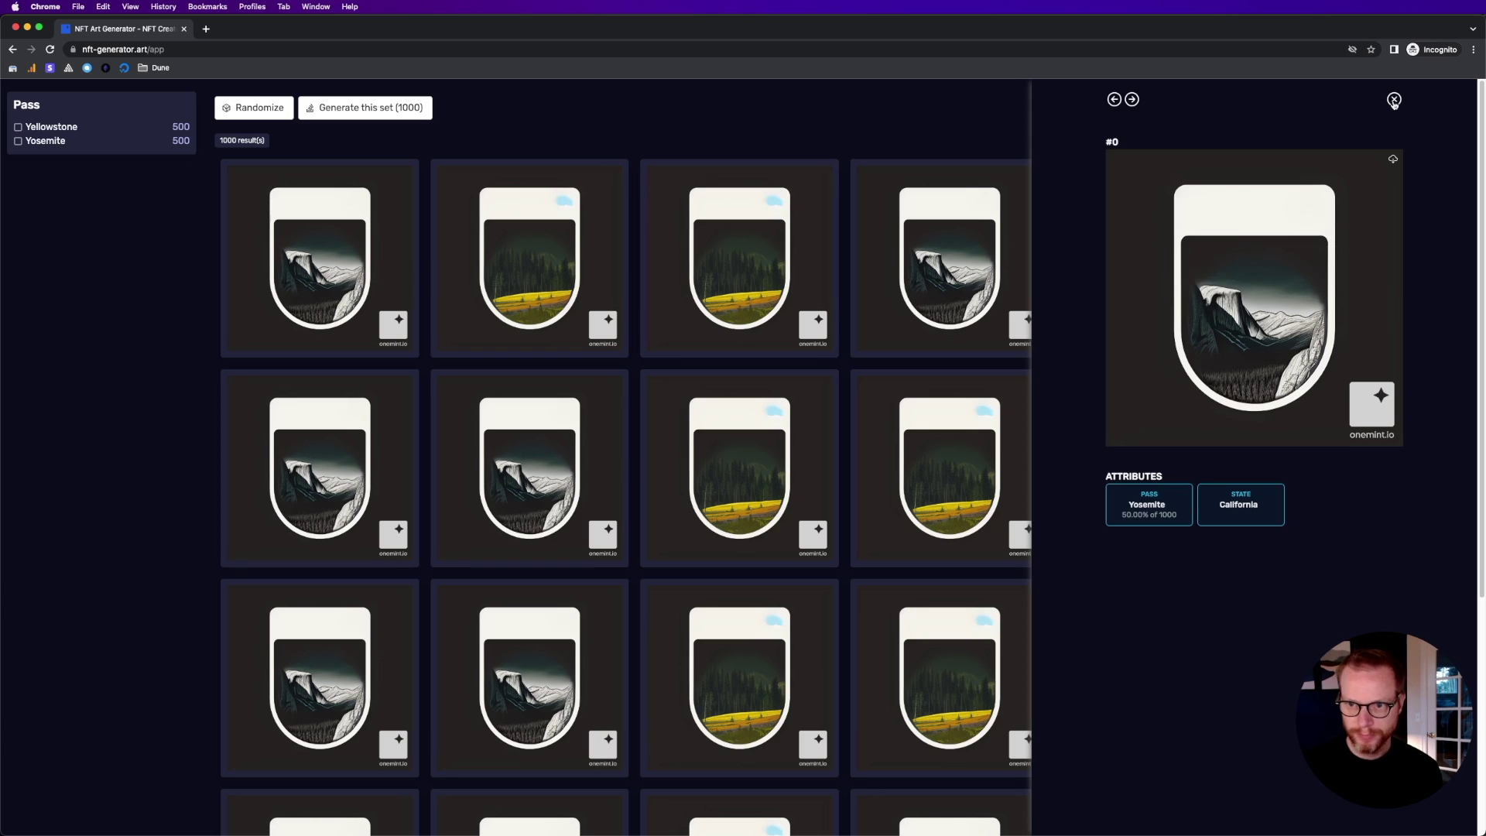
{"action": "left_click", "coordinate": [1394, 99]}
{"action": "left_click", "coordinate": [1457, 100]}
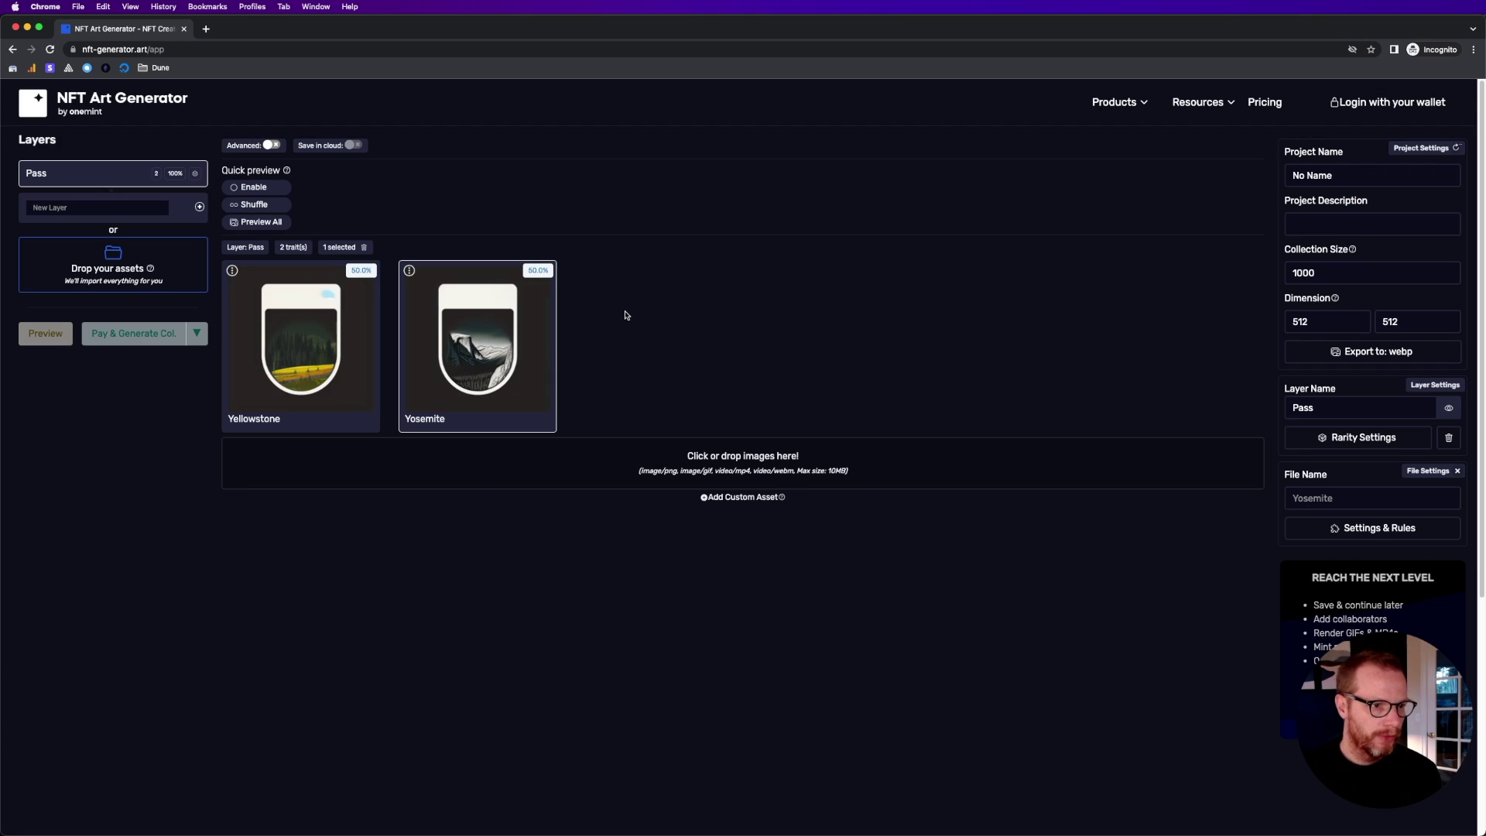
Create a new layer named 'Entry Discount' below the Pass layer.
{"action": "left_click", "coordinate": [143, 205]}
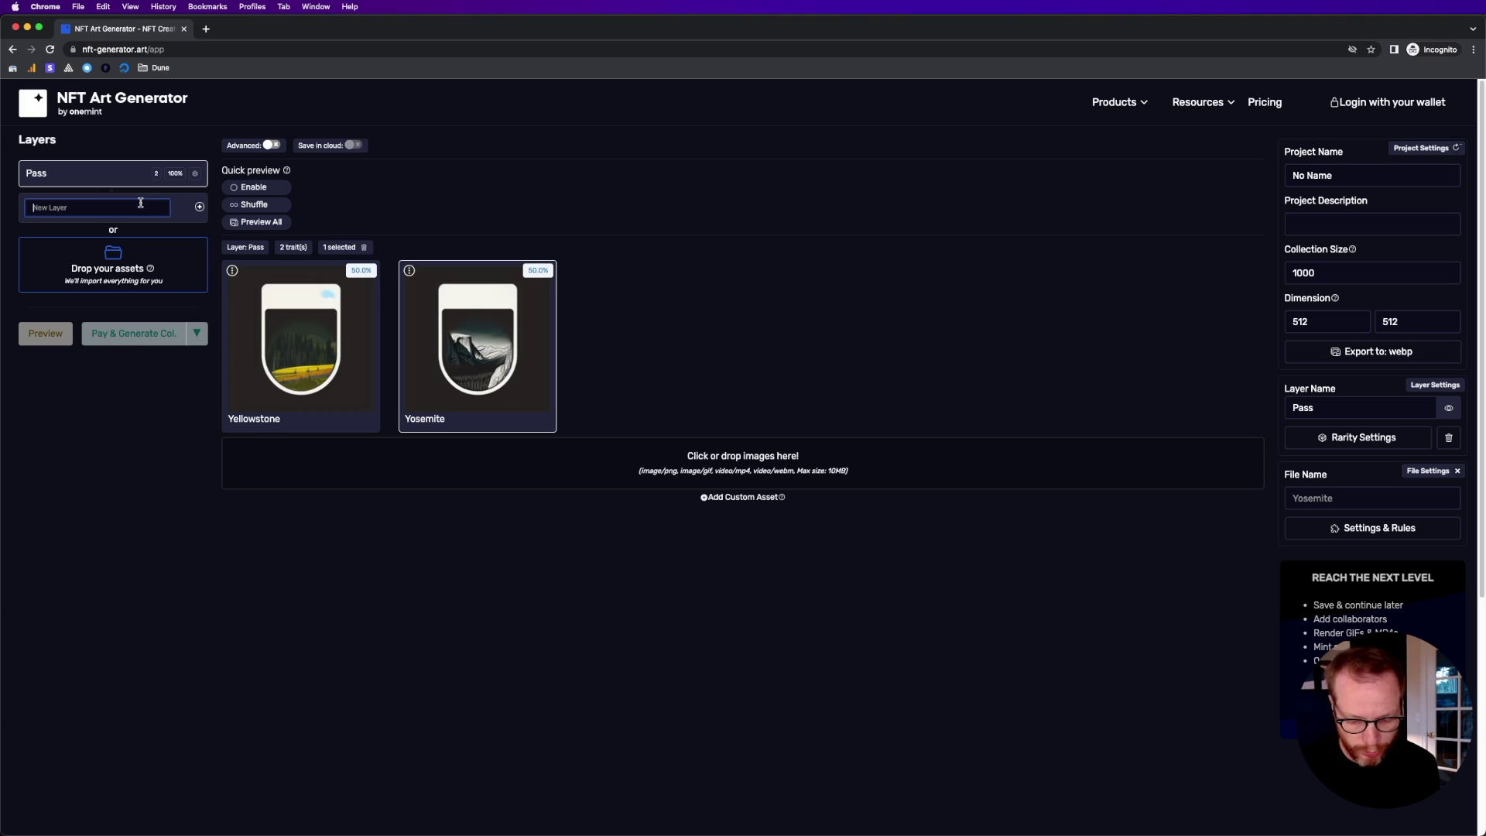
{"action": "type", "text": "E"}
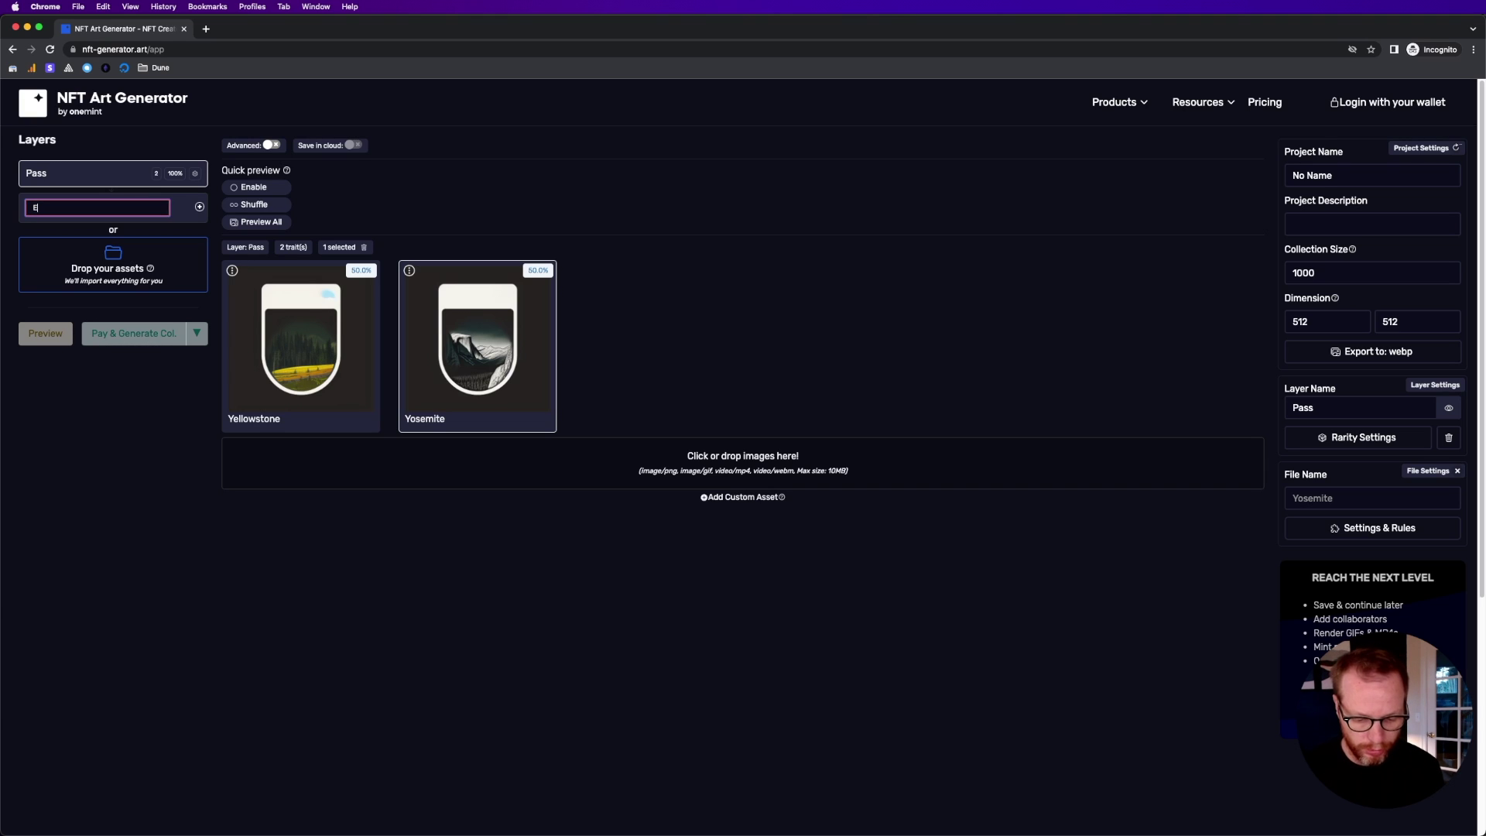
{"action": "type", "text": "ntry Dis"}
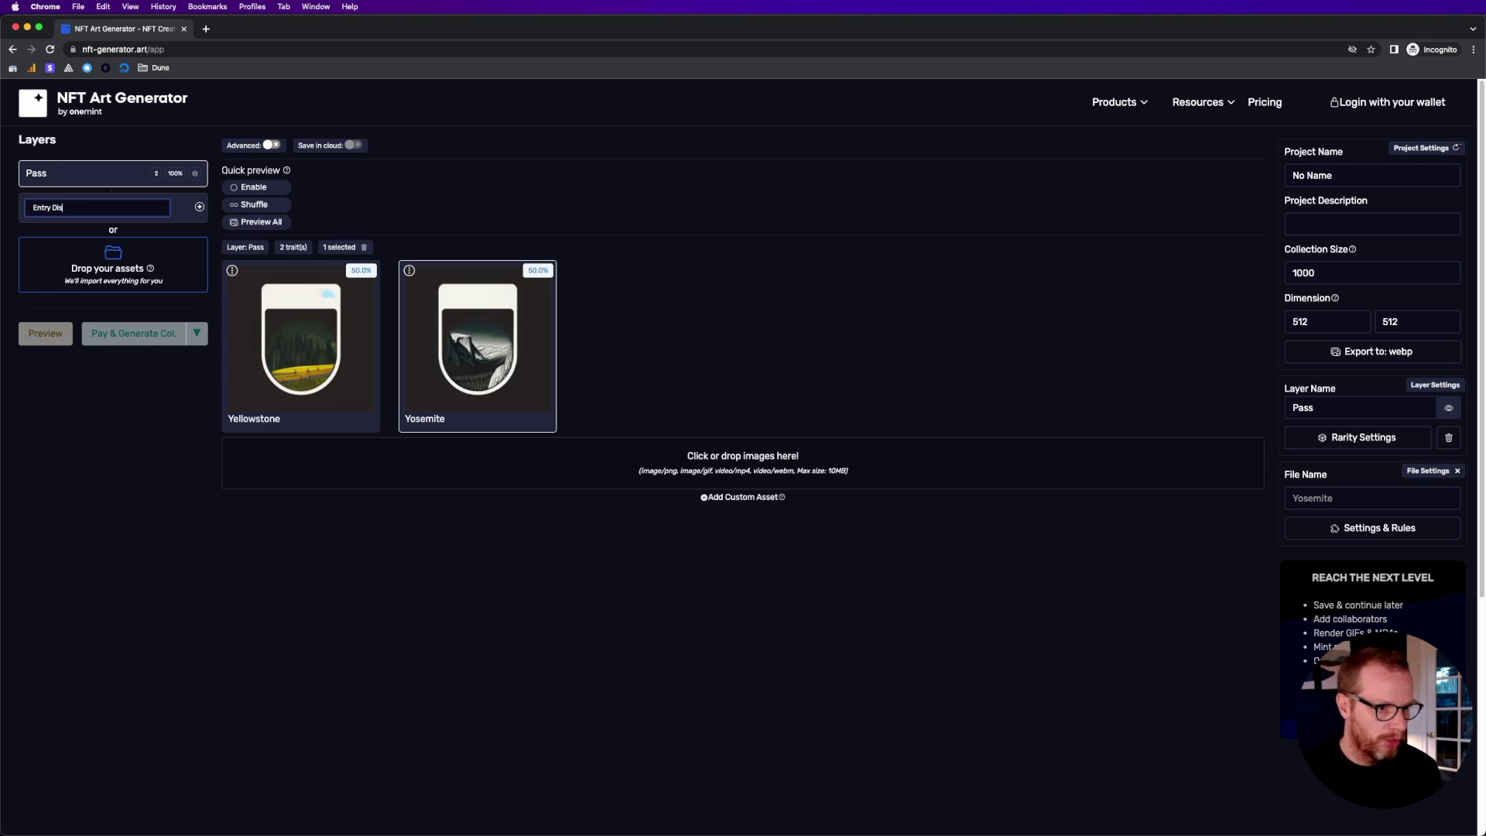
{"action": "type", "text": "count"}
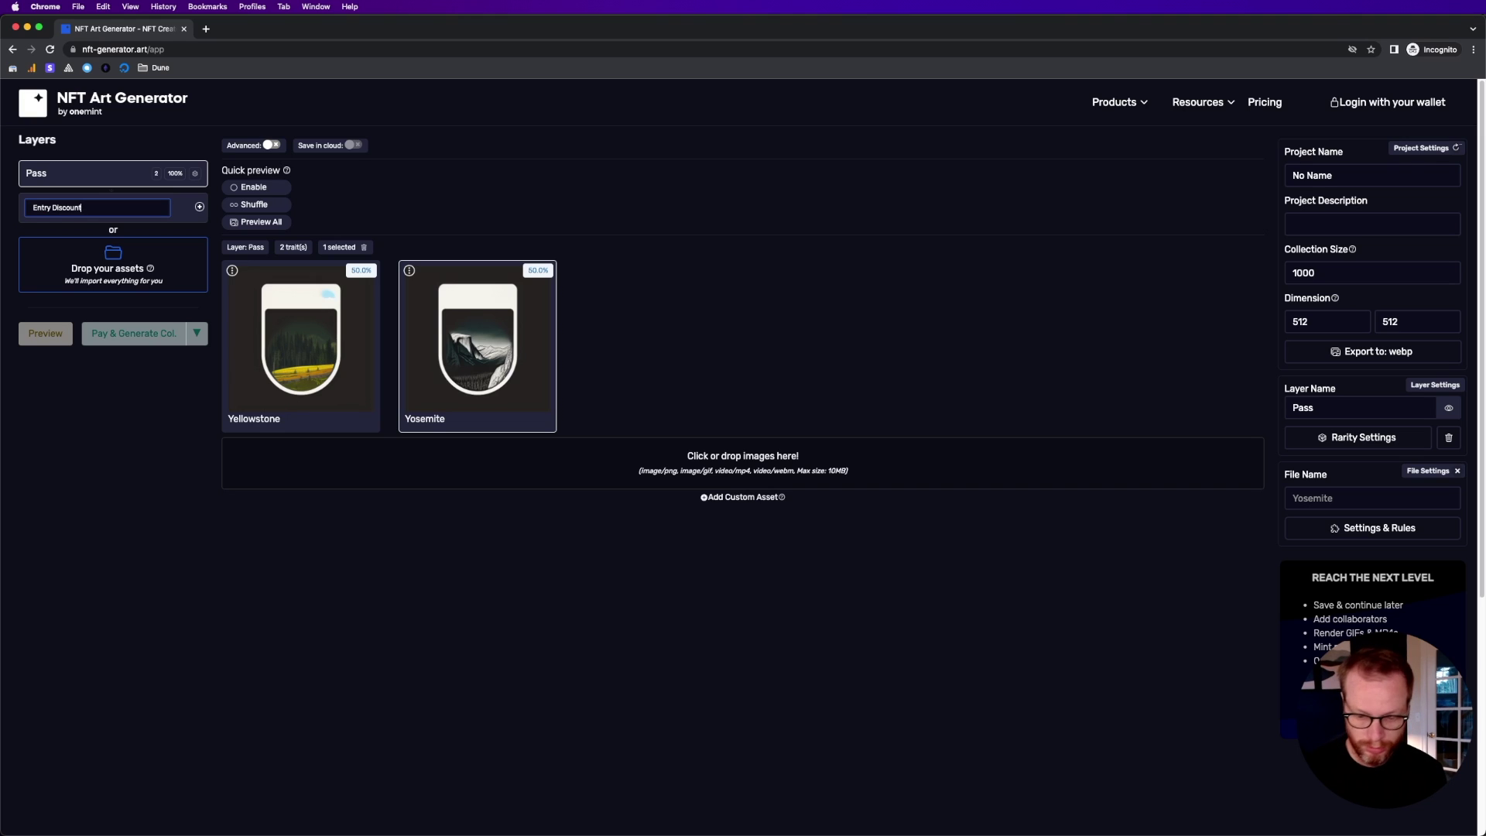
{"action": "key", "text": "Return"}
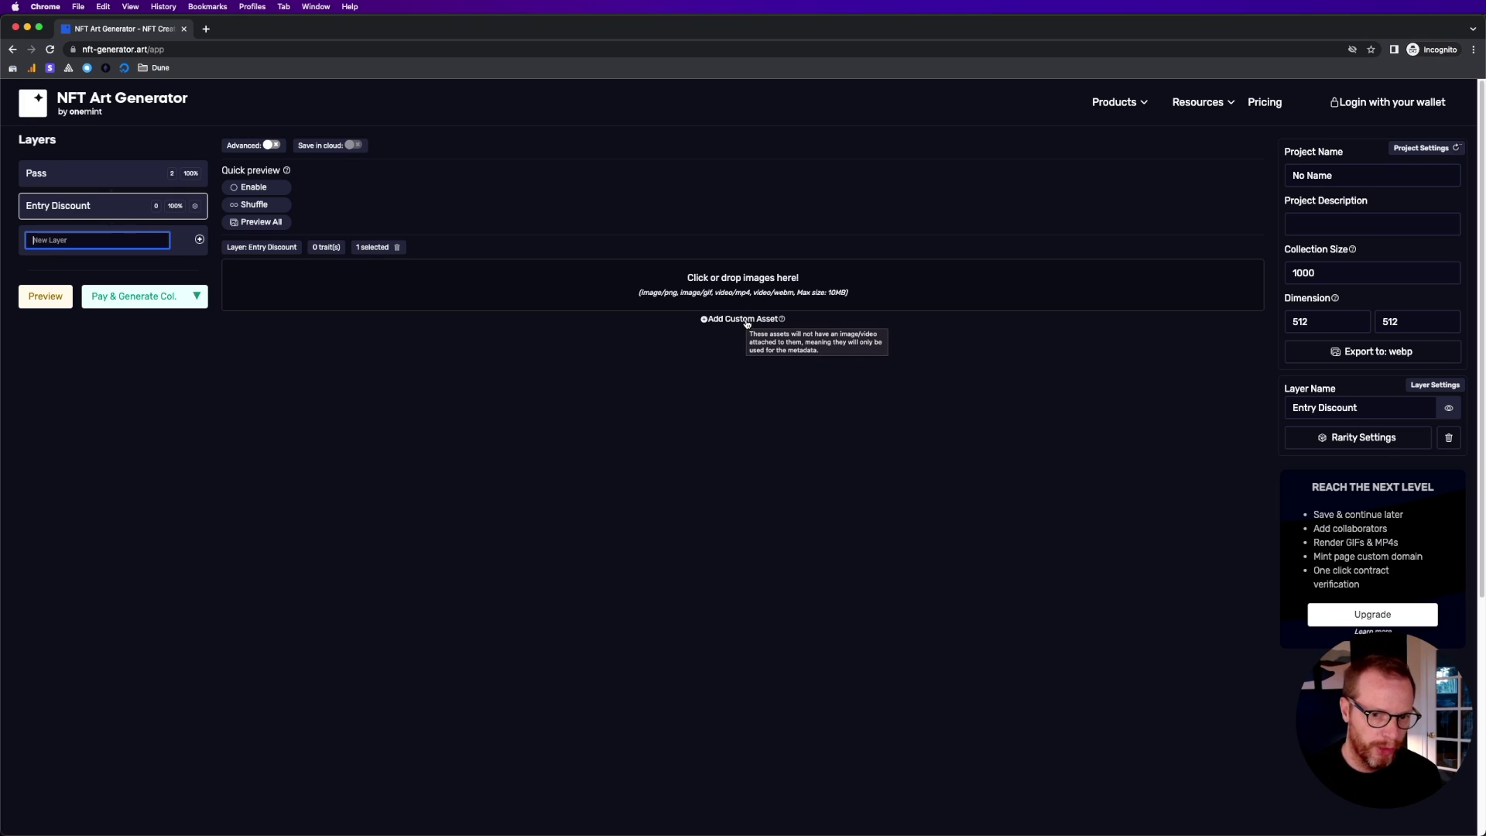
Add two image-less custom assets to the Entry Discount layer and open its settings.
{"action": "left_click", "coordinate": [745, 320]}
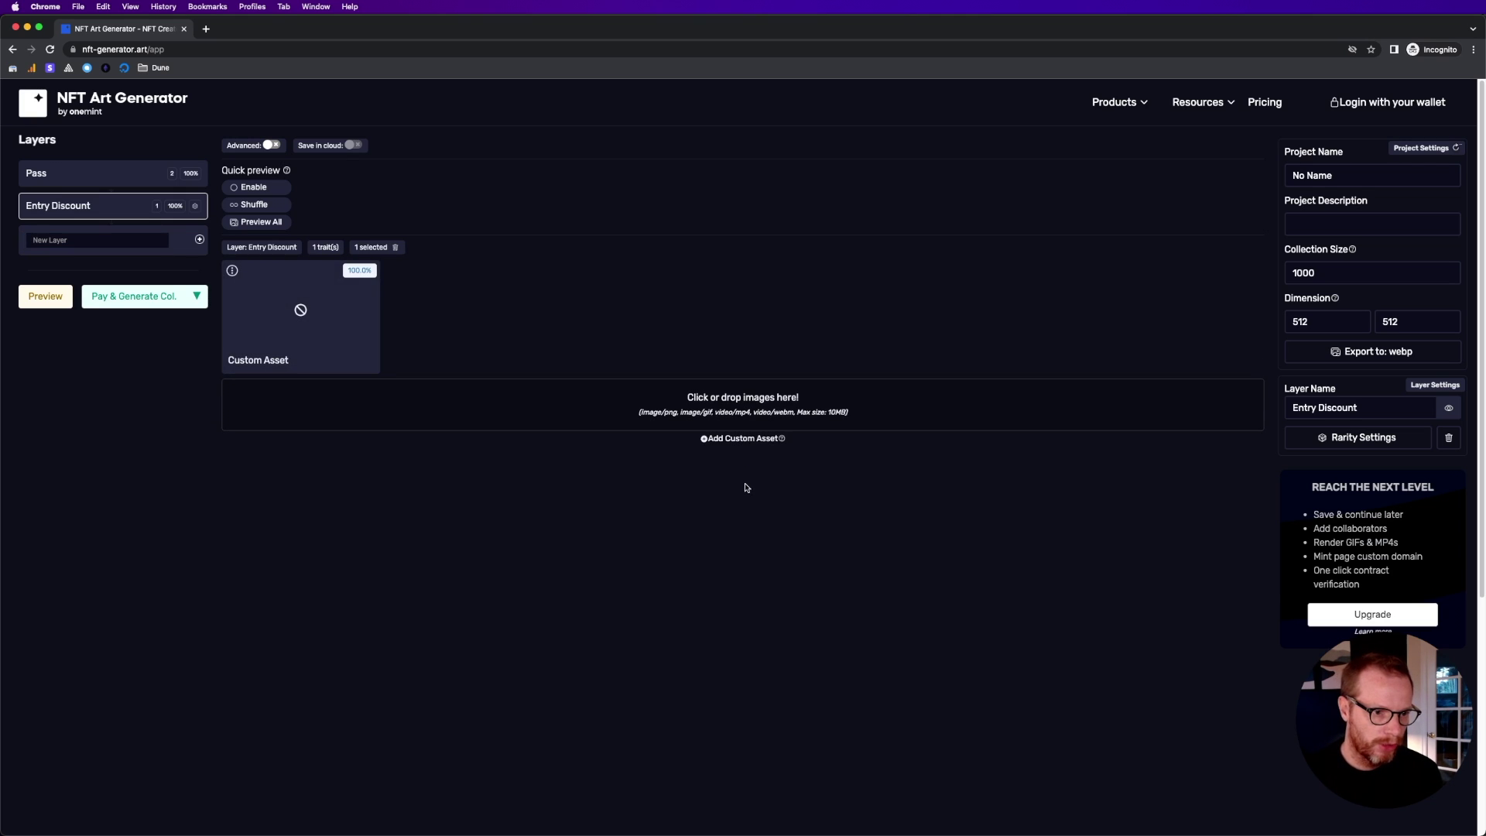
{"action": "left_click", "coordinate": [739, 441]}
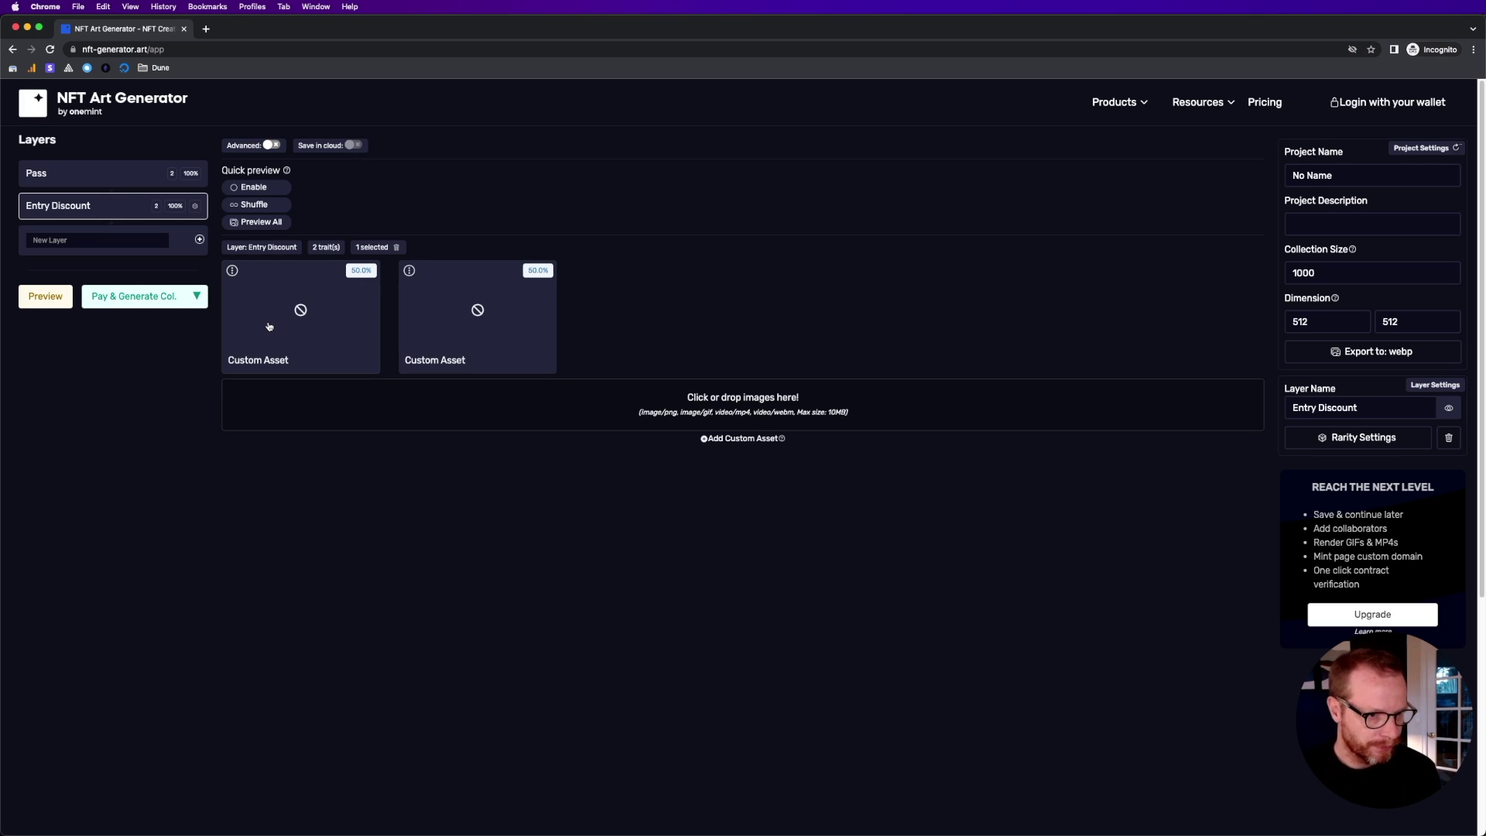
{"action": "left_click", "coordinate": [195, 206]}
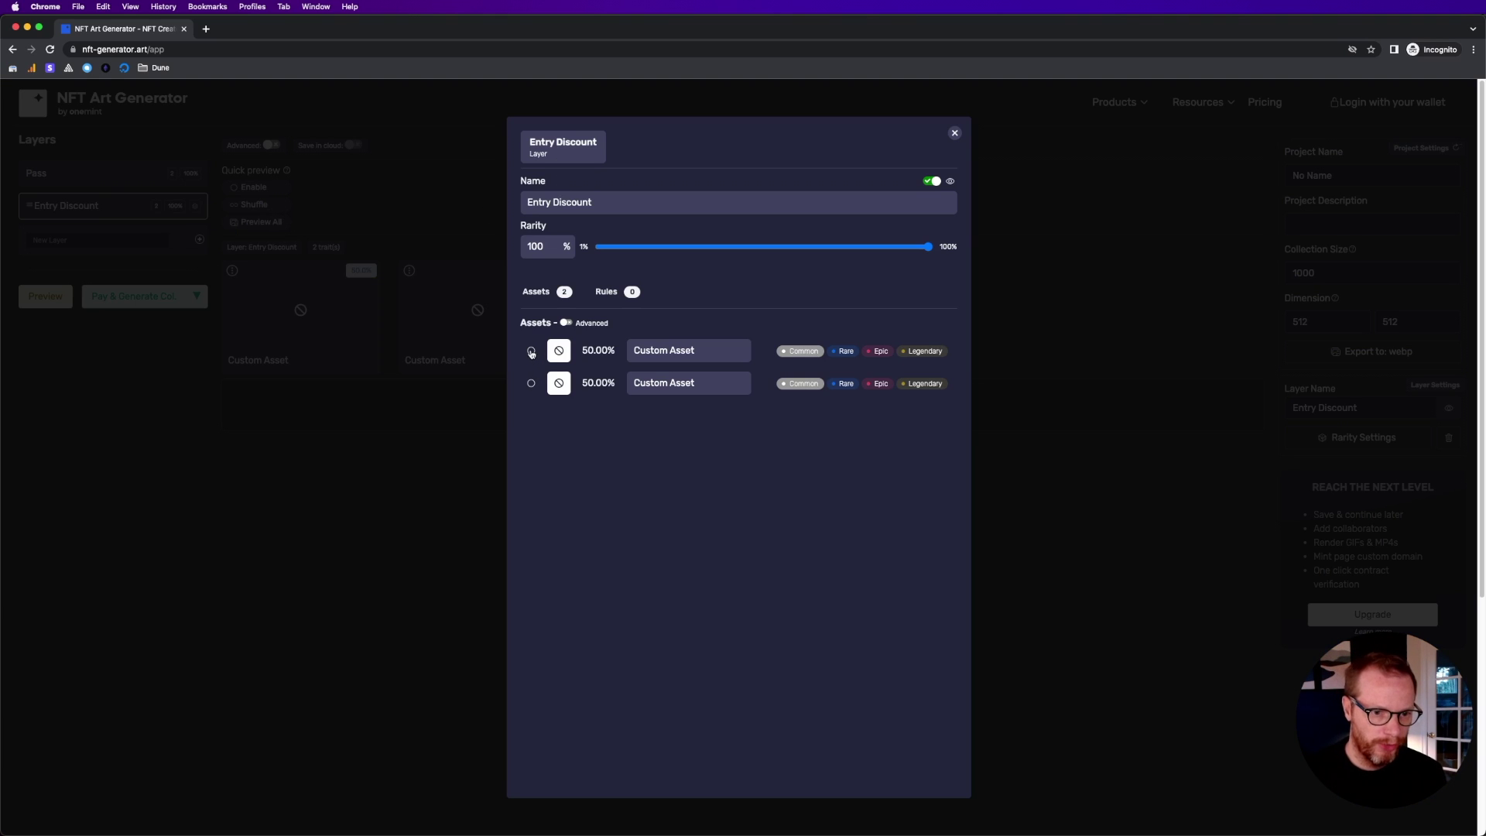
Make the first custom asset a Random Number Within Specified Range, min 5, max 15.
{"action": "left_click", "coordinate": [531, 353]}
{"action": "left_click", "coordinate": [660, 151]}
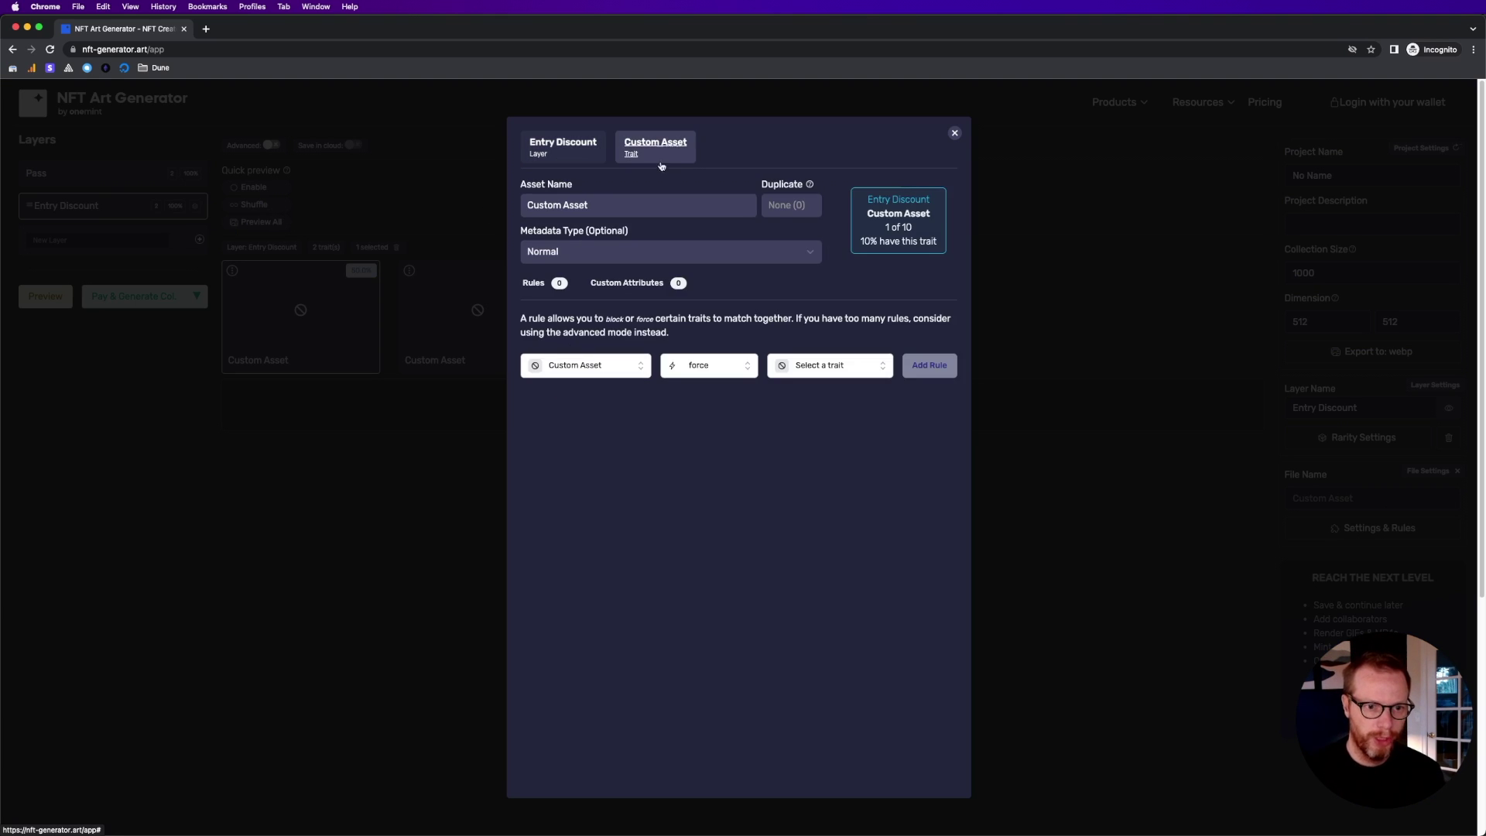
{"action": "left_click_drag", "start_coordinate": [527, 204], "coordinate": [615, 195]}
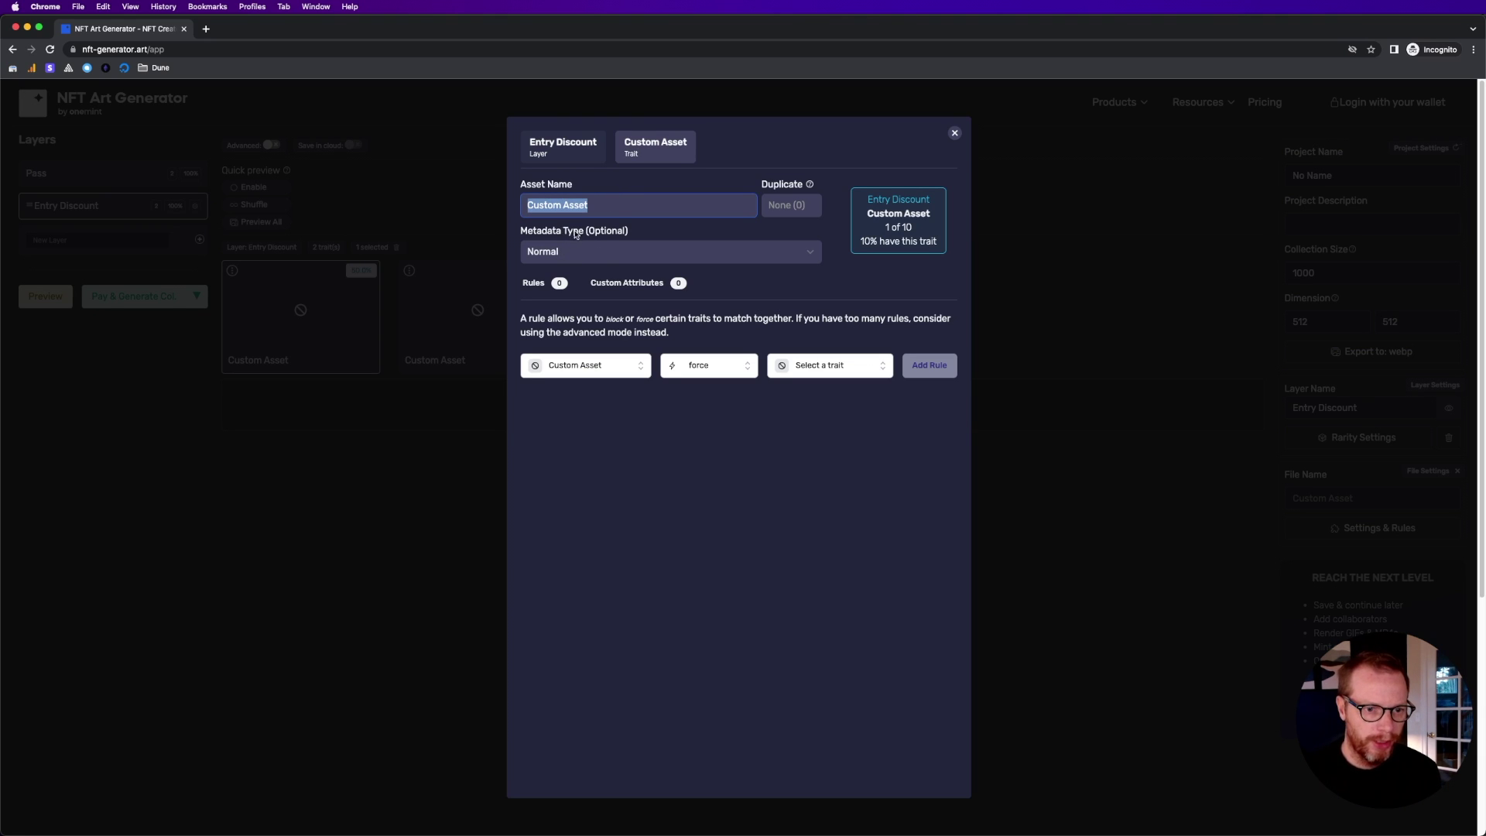
{"action": "left_click", "coordinate": [583, 253]}
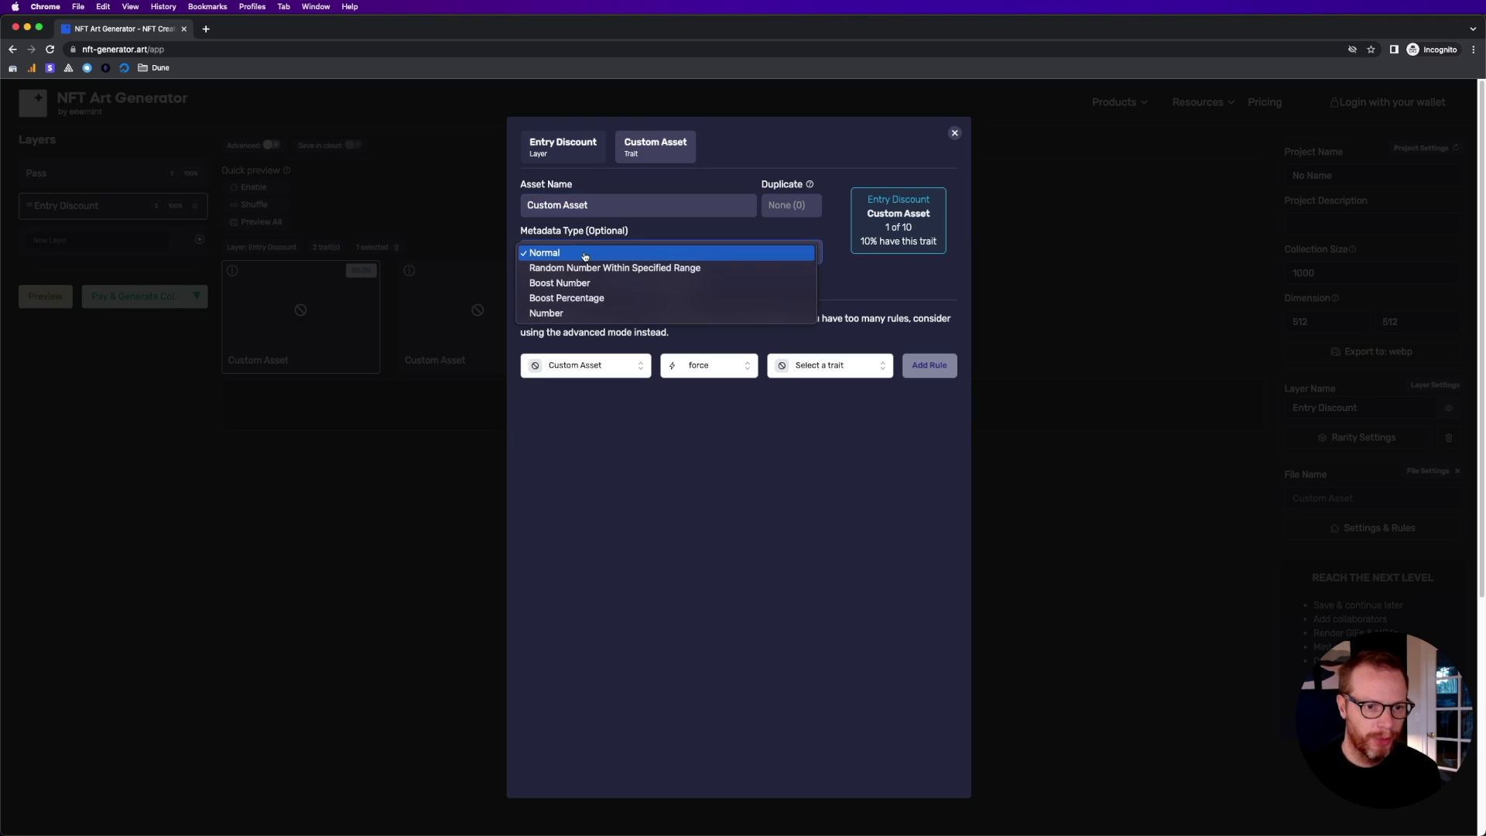
{"action": "left_click", "coordinate": [660, 268]}
{"action": "left_click_drag", "start_coordinate": [647, 299], "coordinate": [622, 302]}
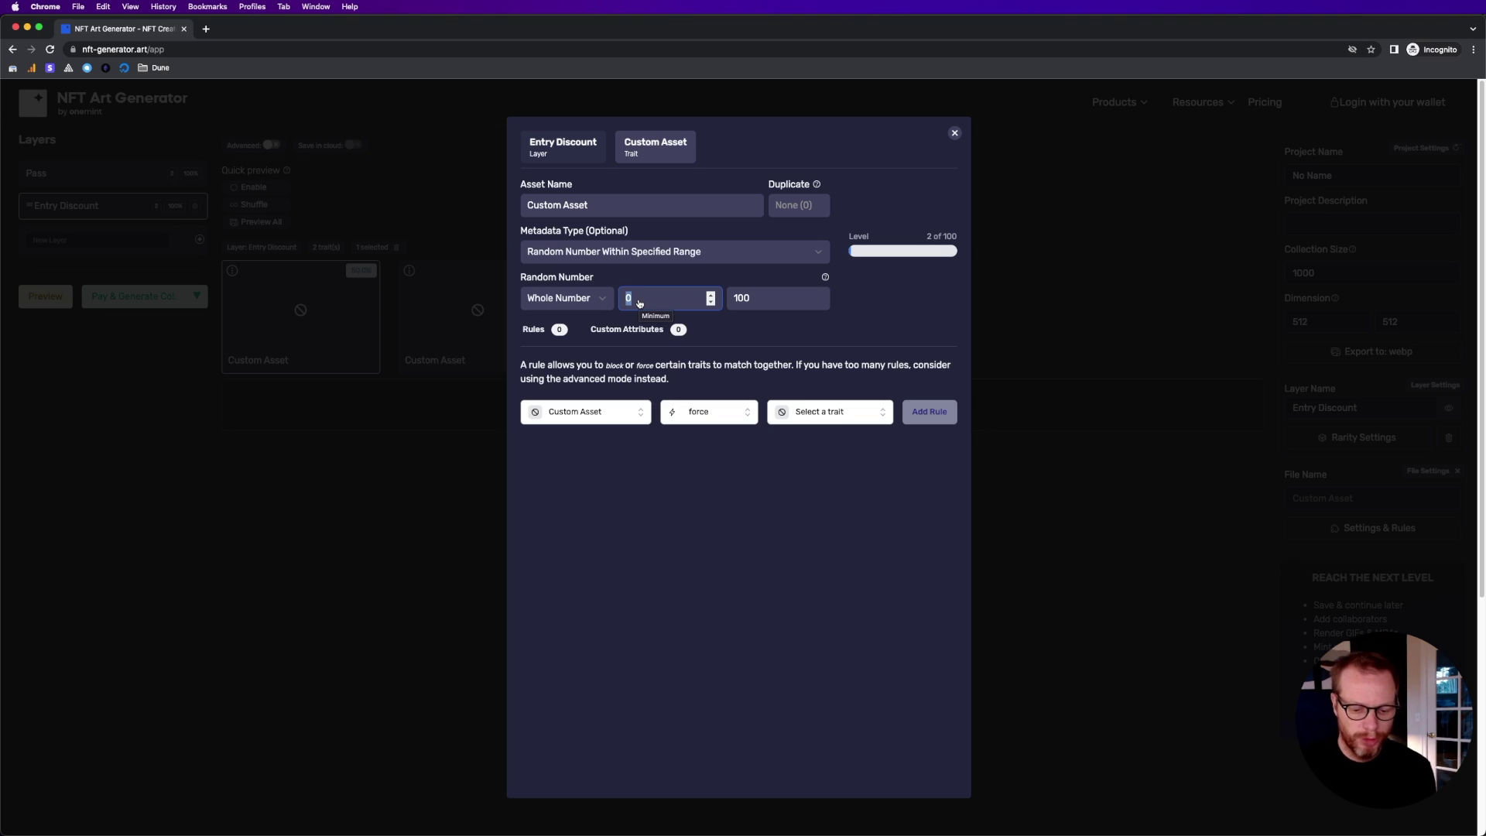
{"action": "type", "text": "5"}
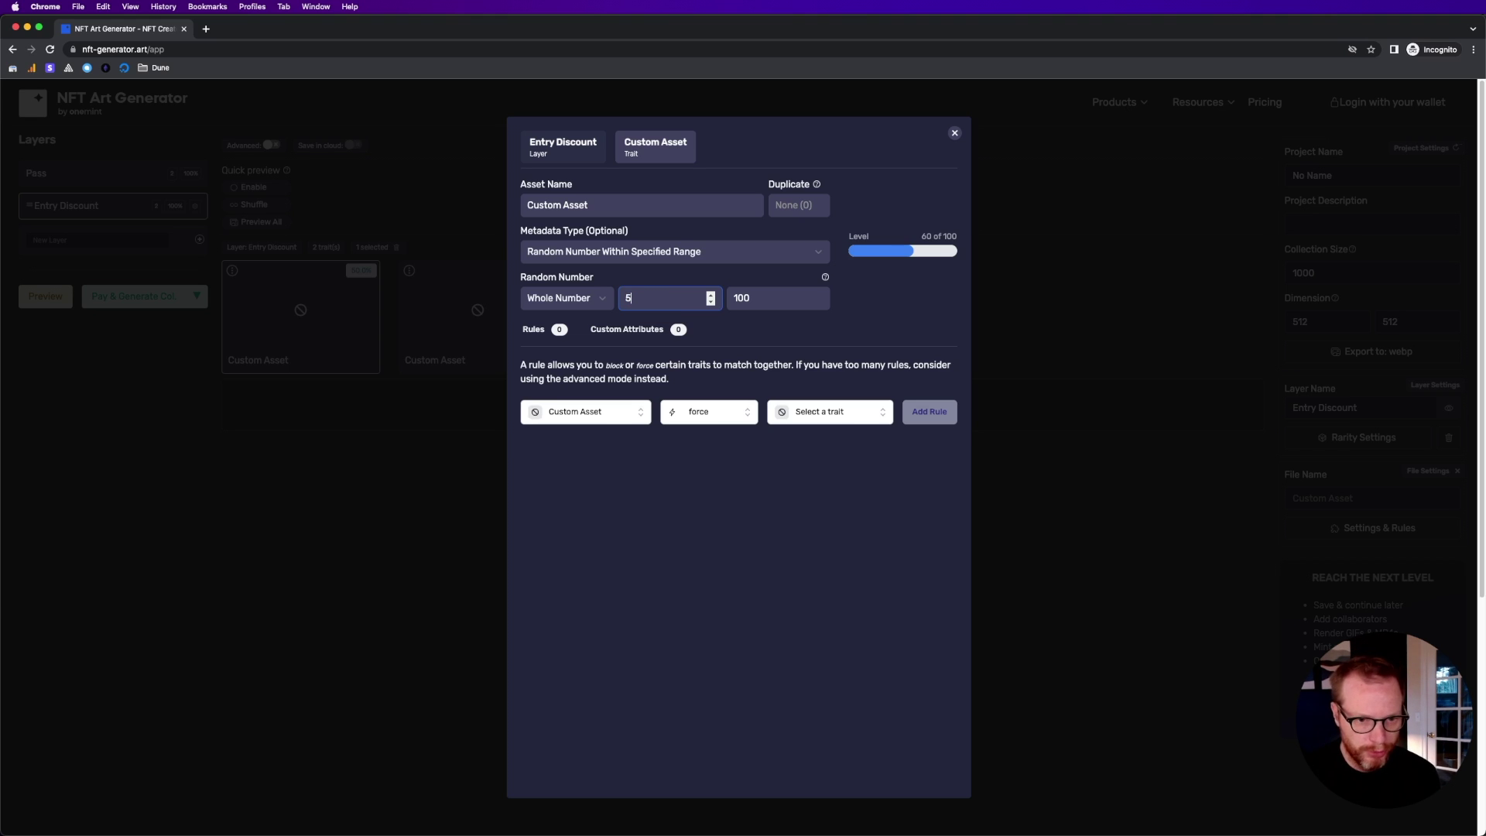
{"action": "key", "text": "Tab"}
{"action": "type", "text": "15"}
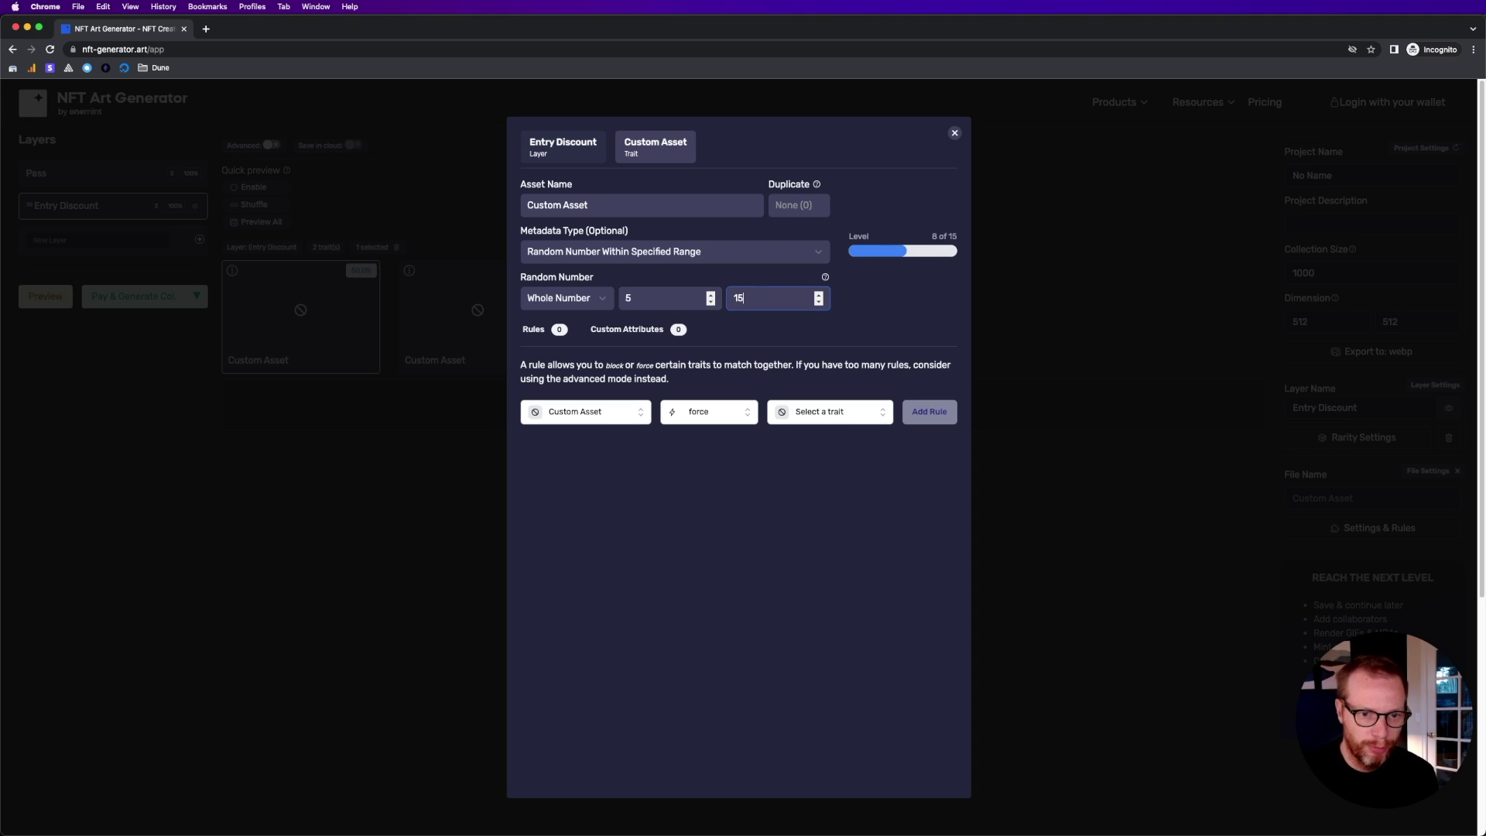
Rename the first custom asset to '5-15'.
{"action": "triple_click", "coordinate": [659, 204]}
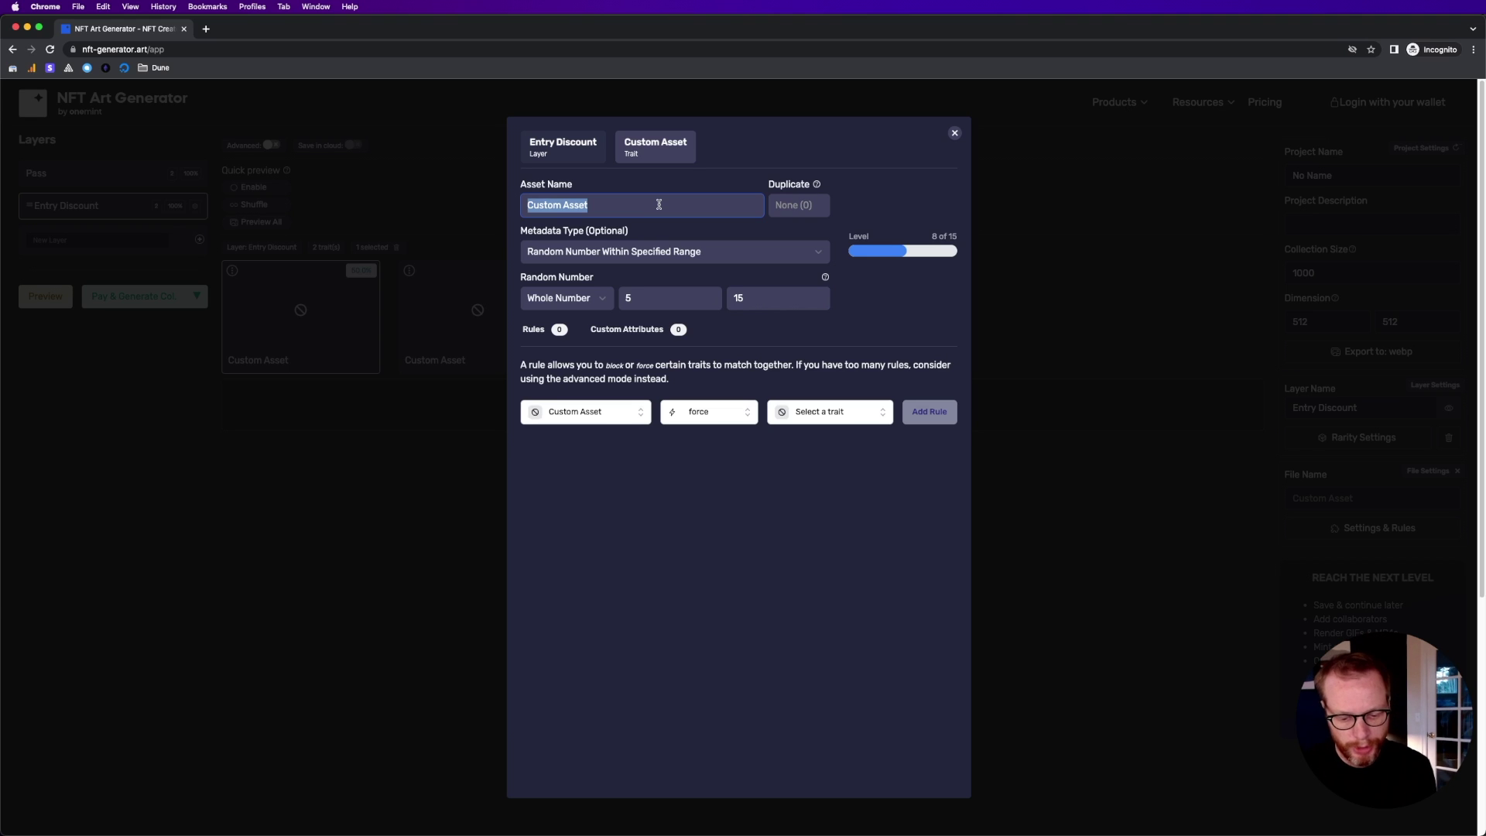
{"action": "type", "text": "5-15"}
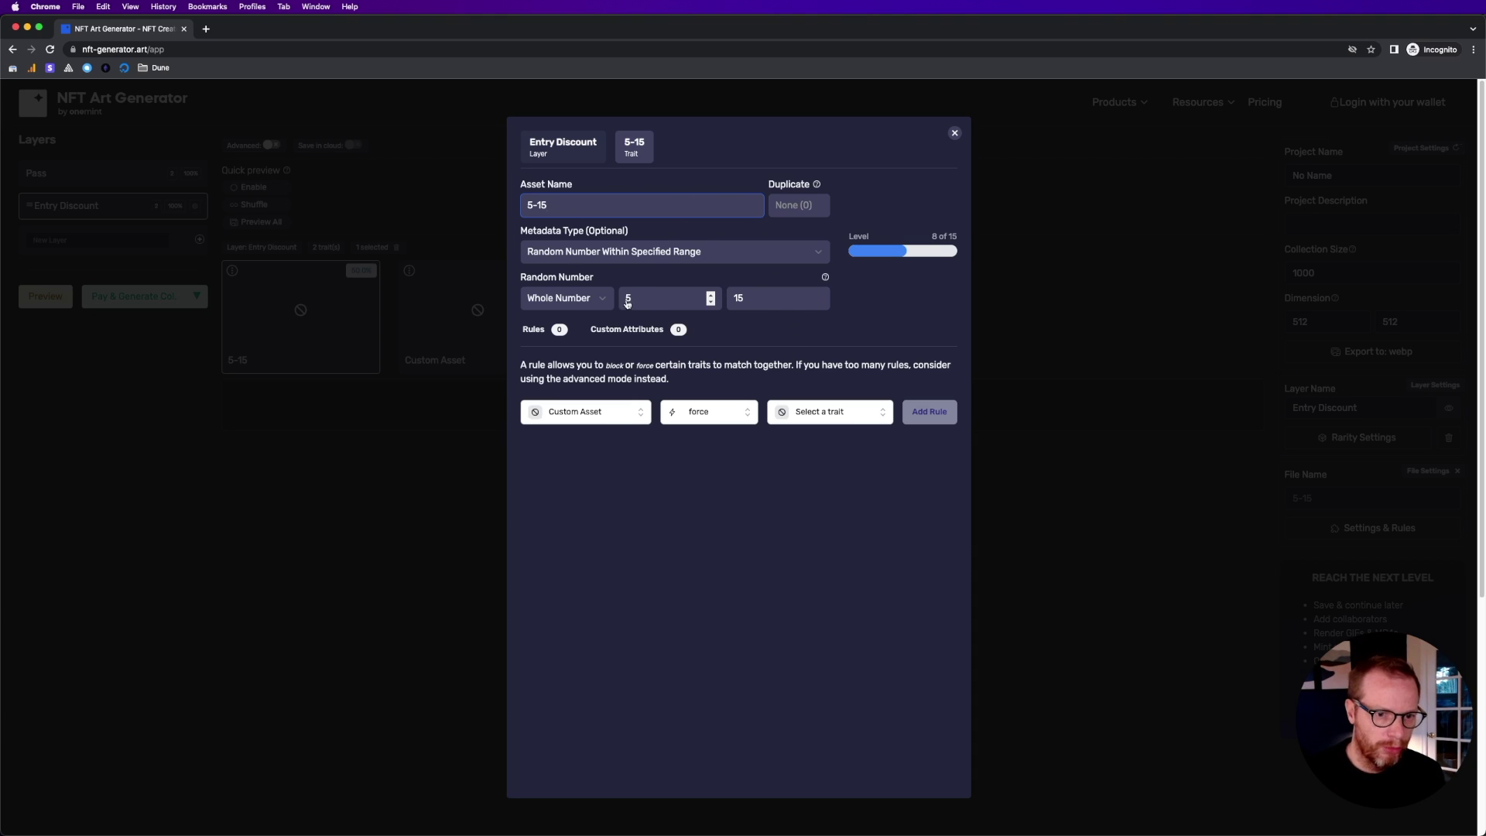
{"action": "double_click", "coordinate": [632, 300]}
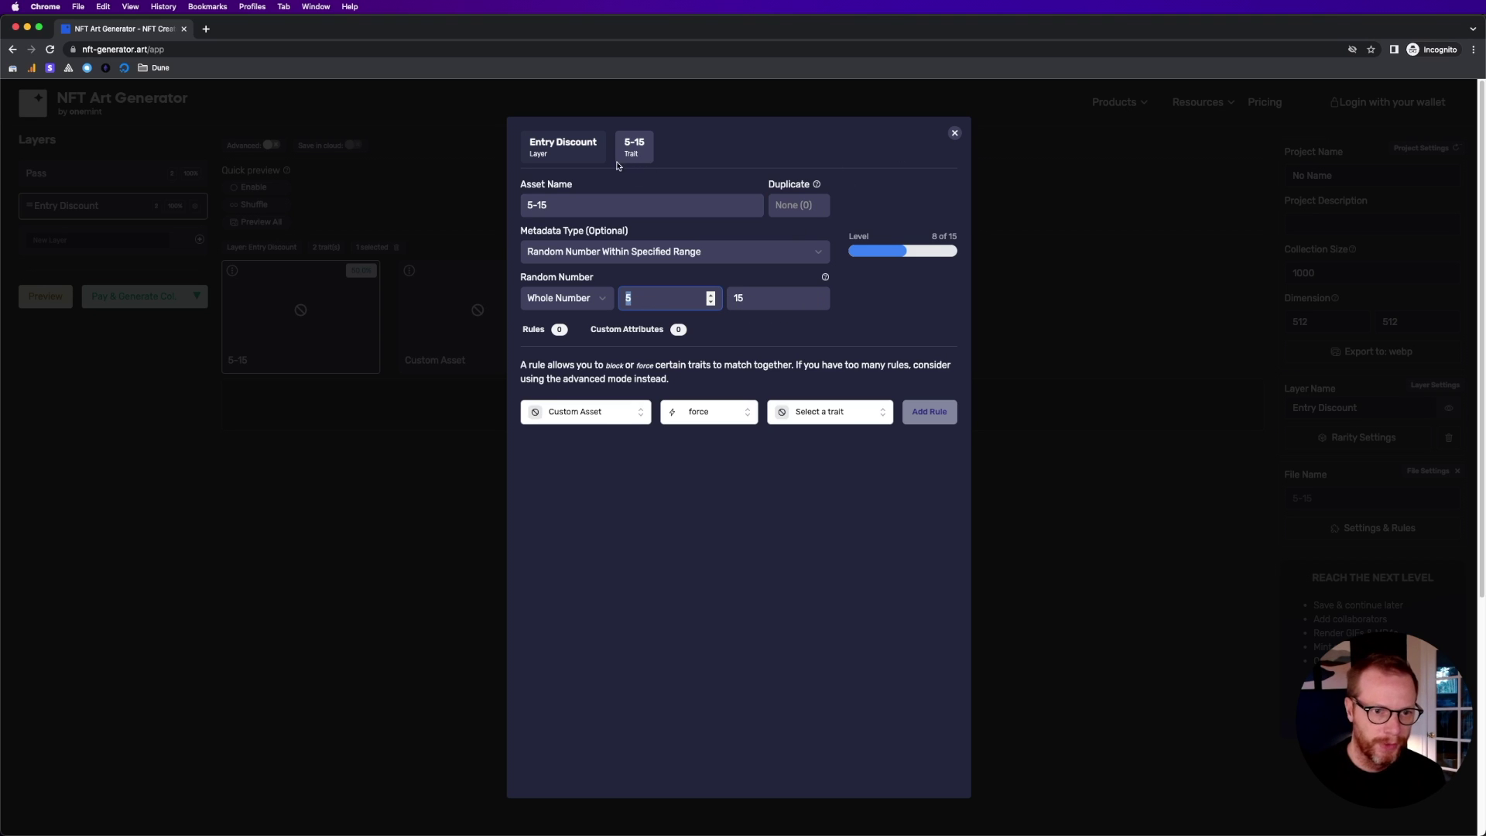
{"action": "left_click", "coordinate": [588, 153]}
Rename the second asset '20-50' and make it a random number from 20 to 50.
{"action": "left_click", "coordinate": [531, 384]}
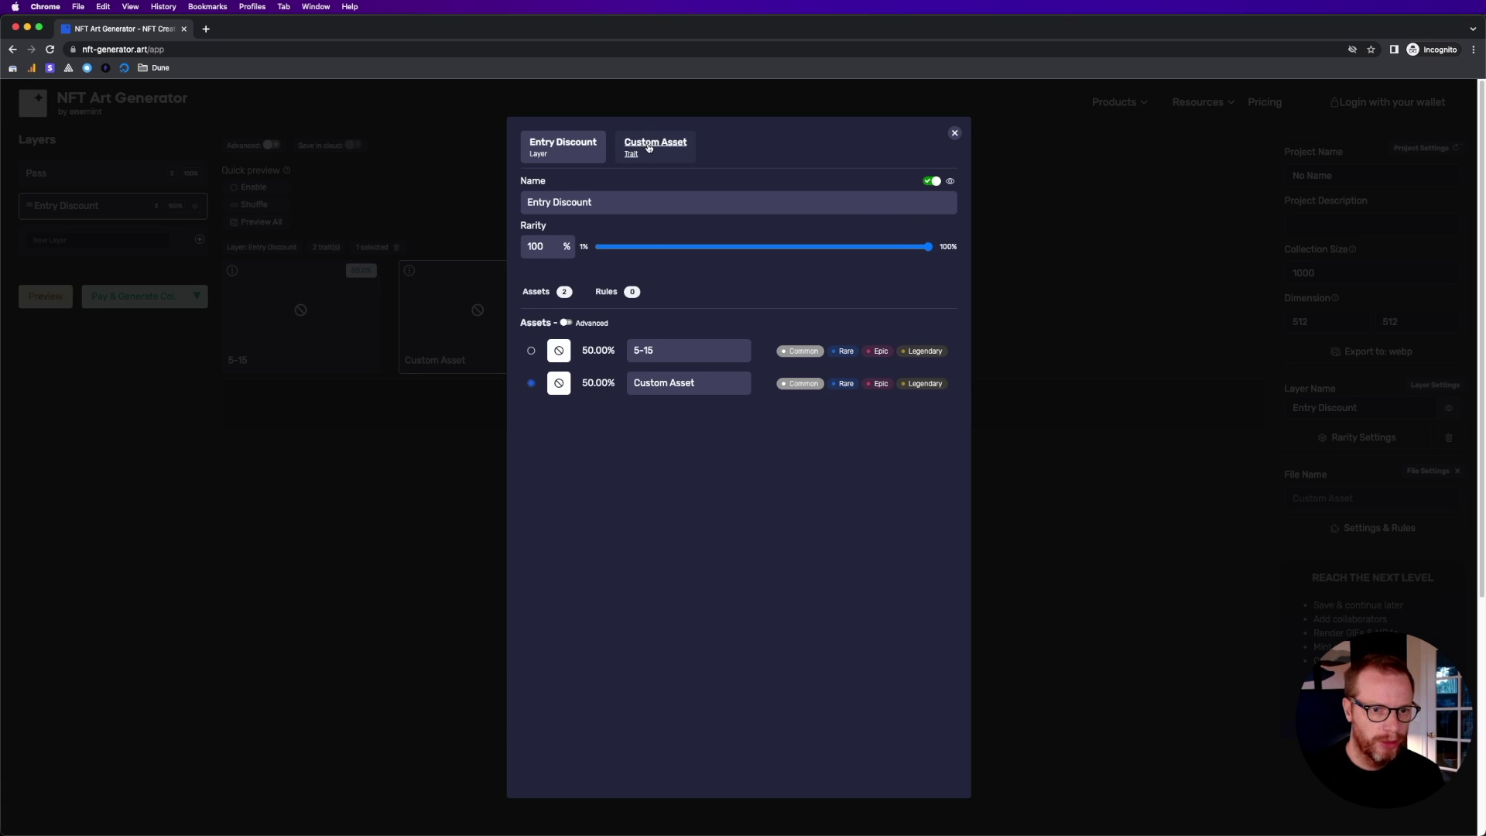
{"action": "left_click", "coordinate": [650, 148]}
{"action": "triple_click", "coordinate": [586, 204]}
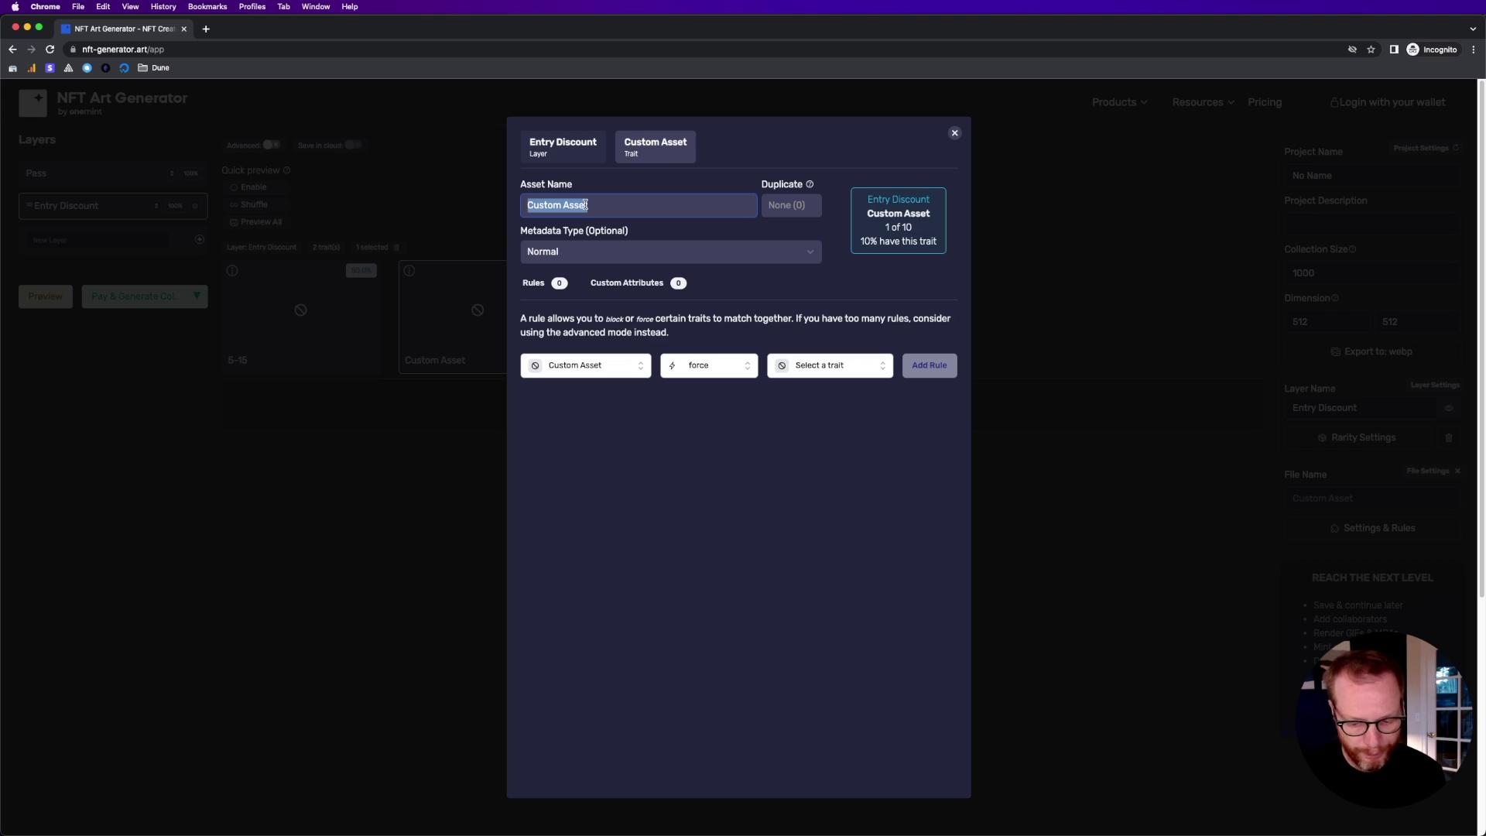
{"action": "type", "text": "20-50"}
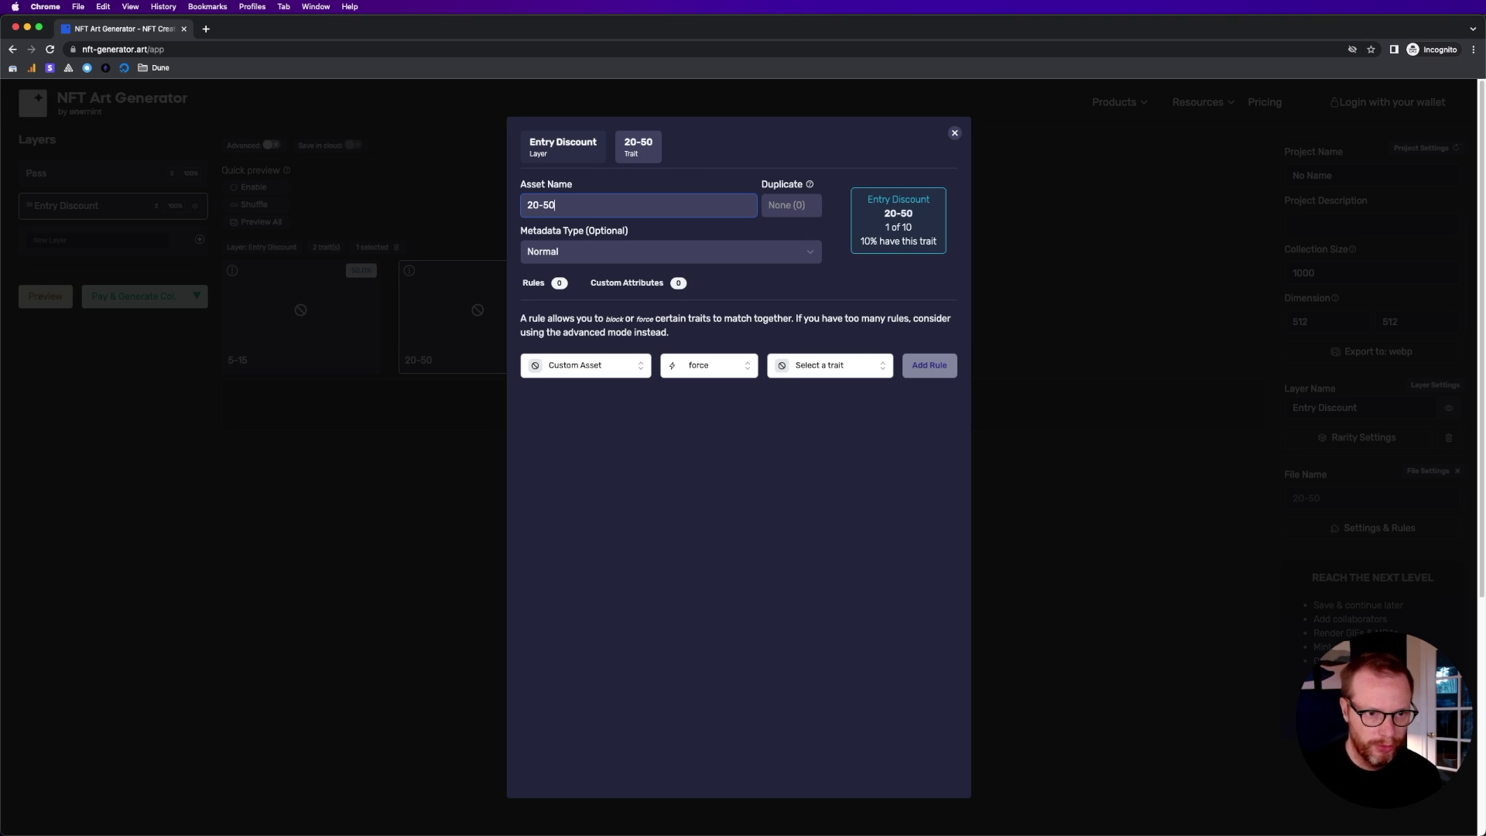
{"action": "left_click", "coordinate": [601, 249]}
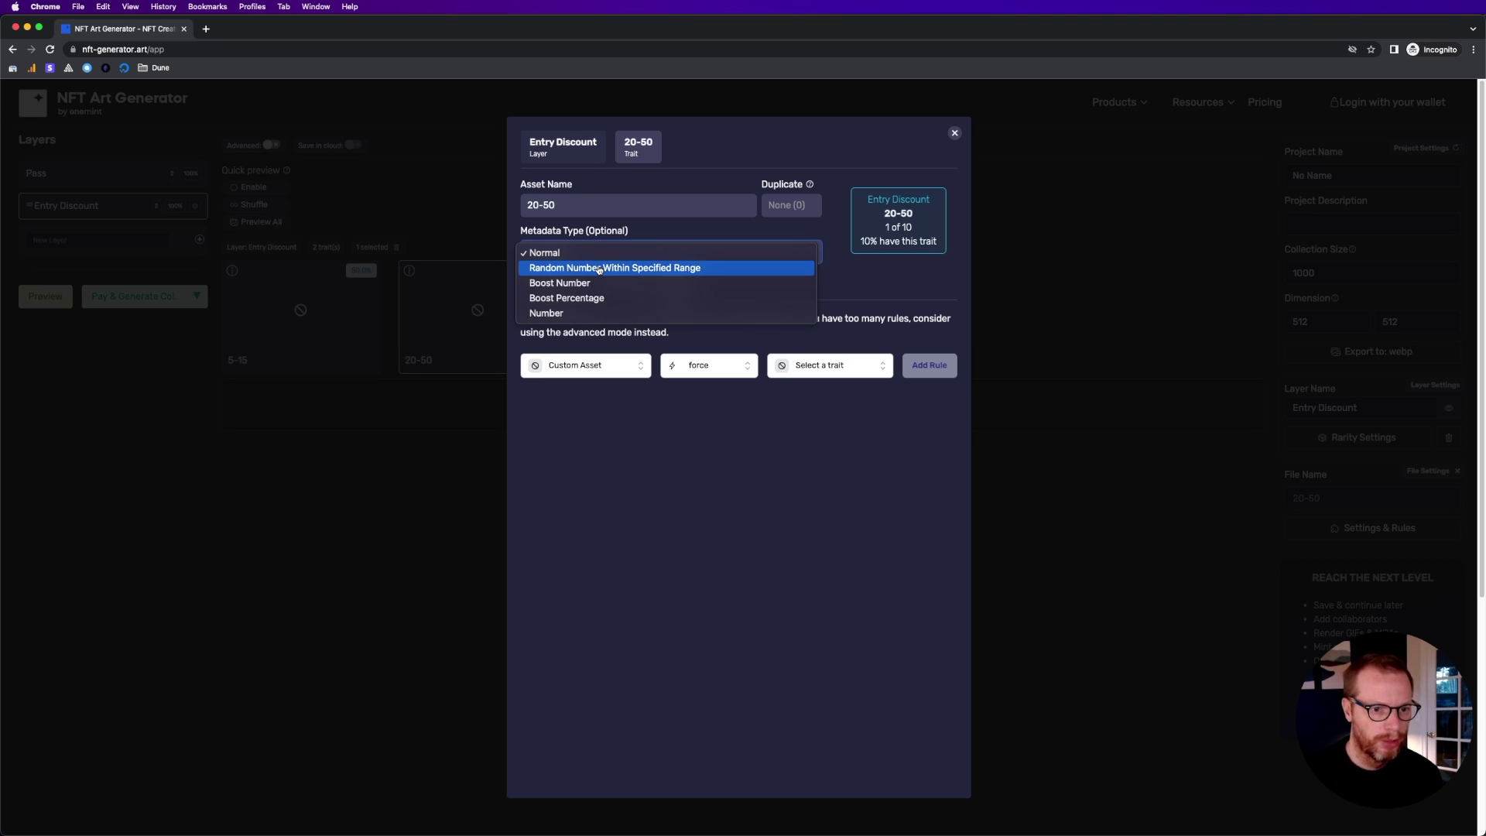
{"action": "left_click", "coordinate": [600, 272]}
{"action": "left_click_drag", "start_coordinate": [637, 298], "coordinate": [618, 301]}
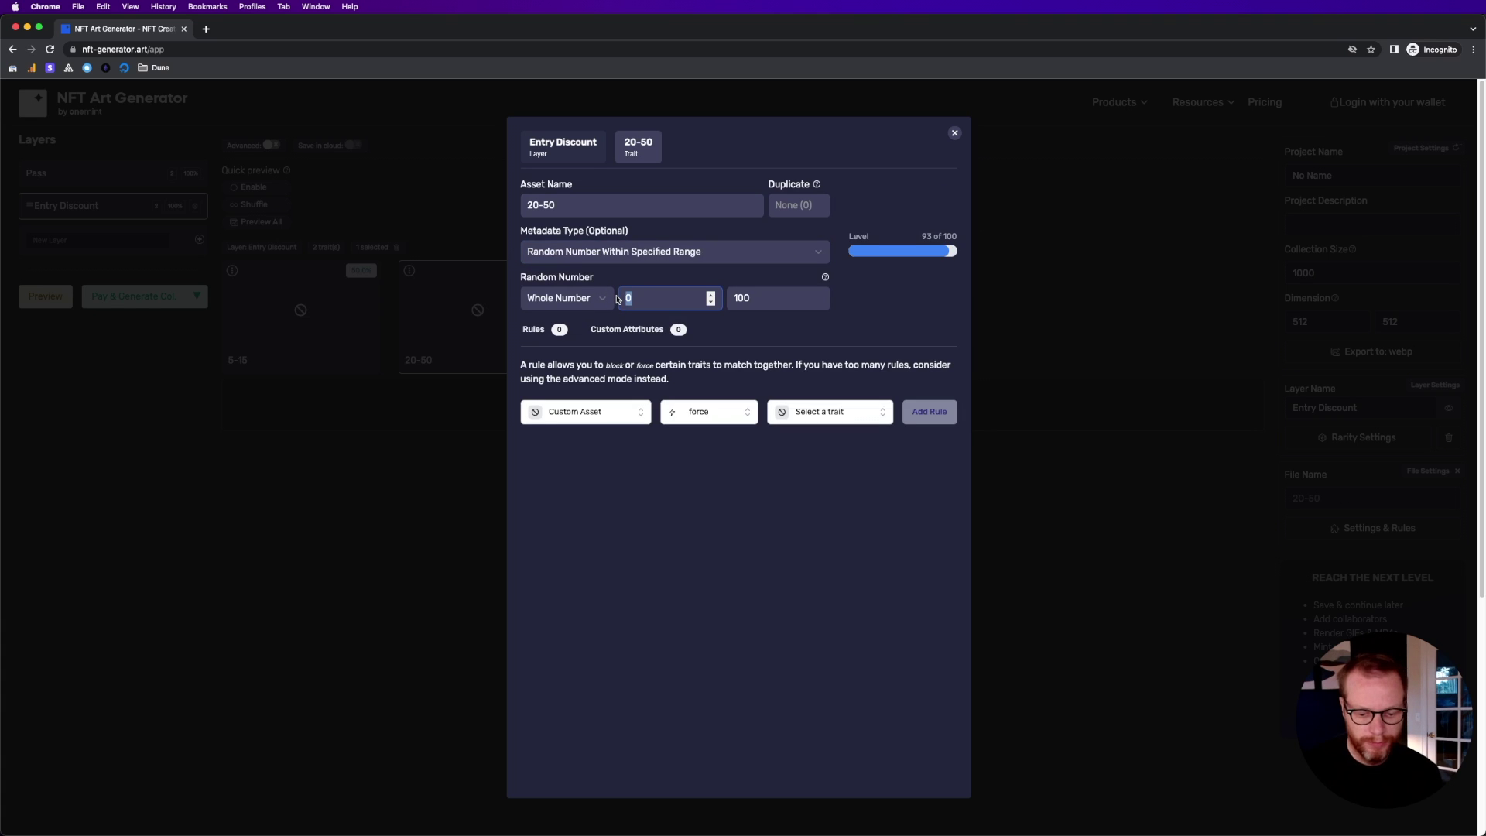
{"action": "type", "text": "20"}
{"action": "key", "text": "Tab"}
{"action": "type", "text": "50"}
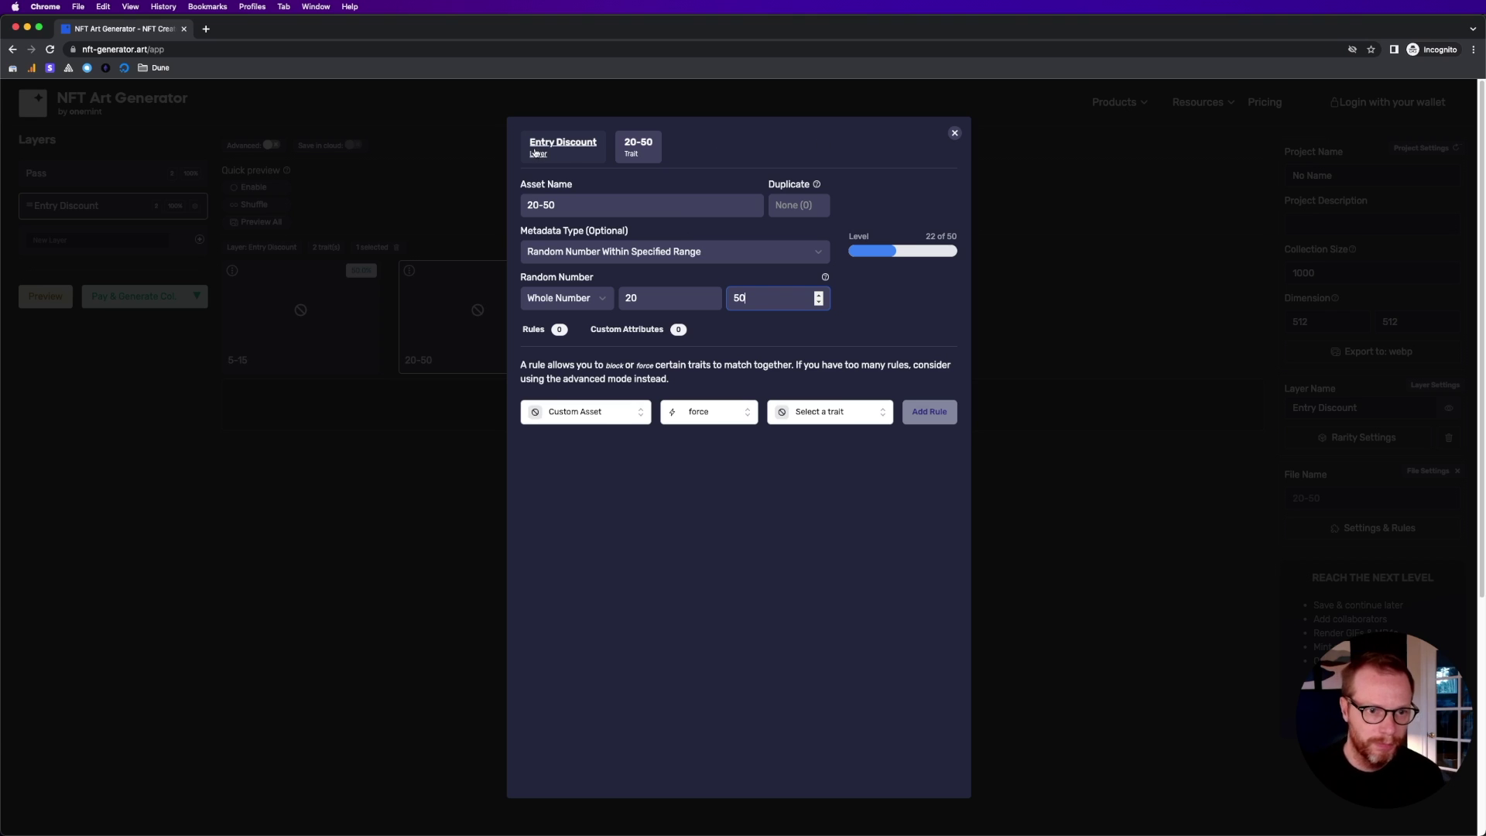
{"action": "left_click", "coordinate": [558, 153]}
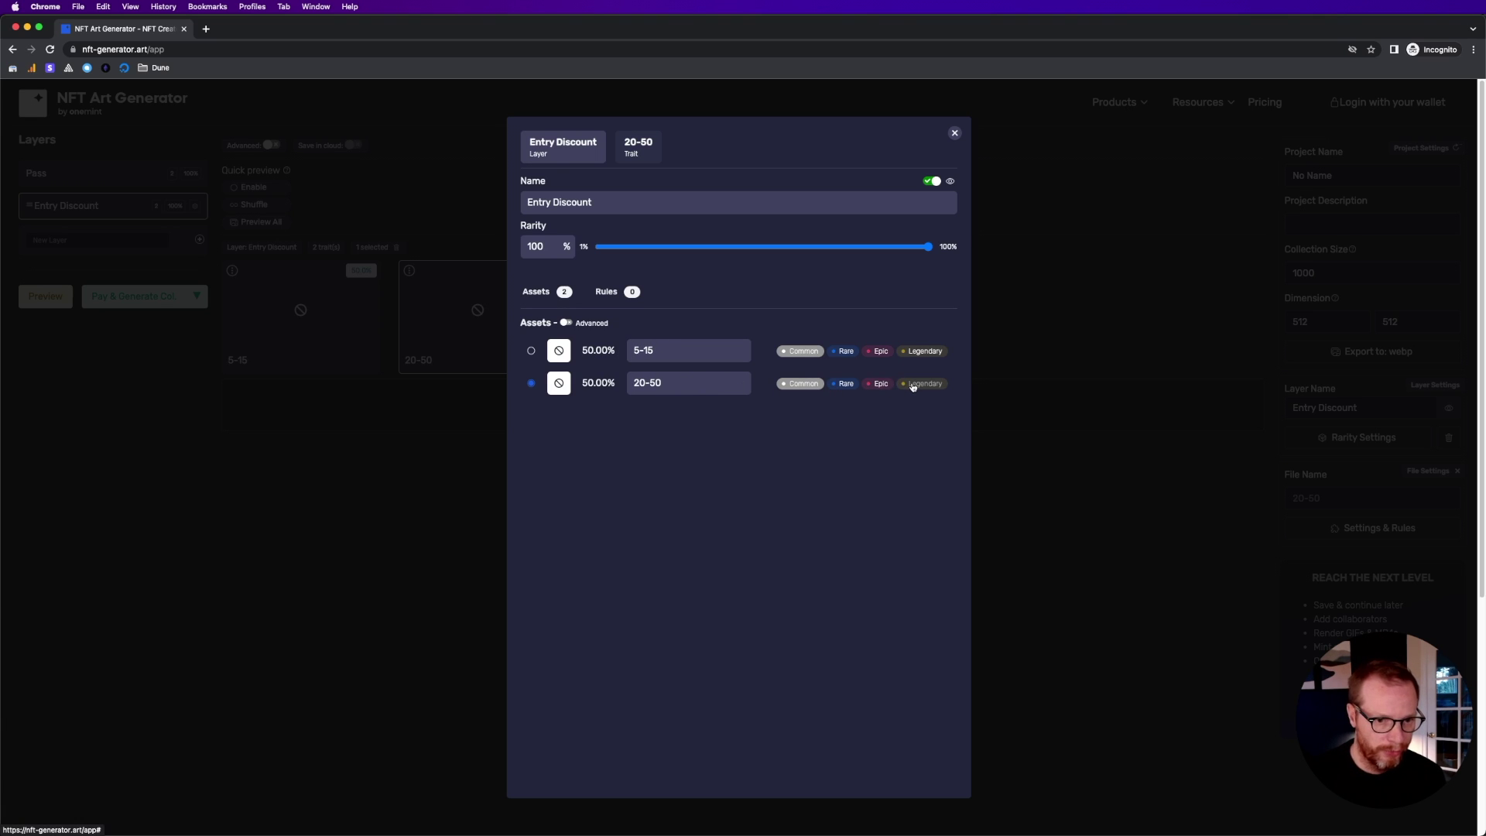
Mark 20-50 Legendary and weight Entry Discount to 98.99% for 5-15 versus 1.01% for 20-50.
{"action": "left_click", "coordinate": [916, 388]}
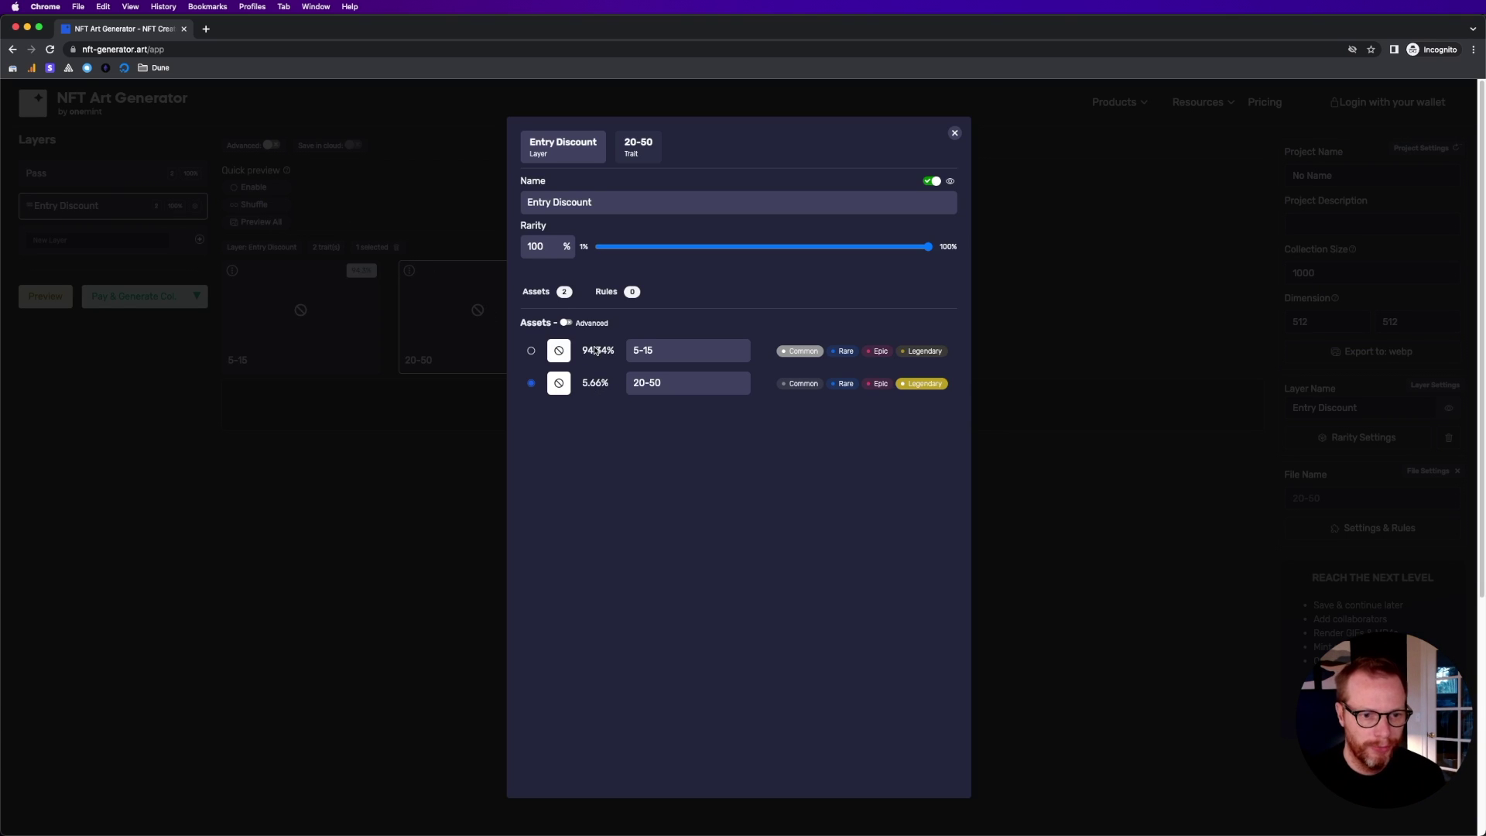
{"action": "left_click", "coordinate": [568, 324]}
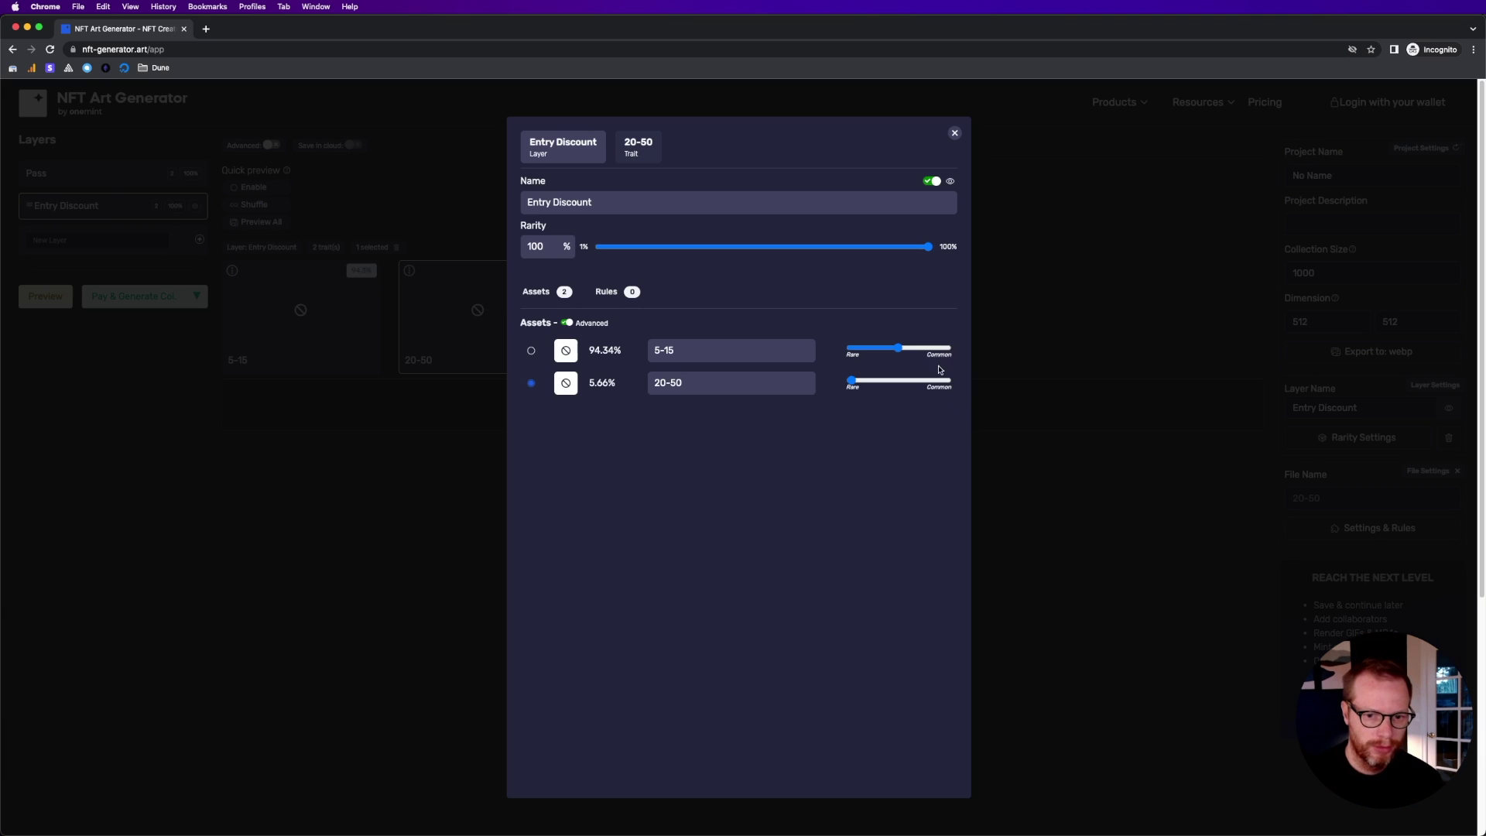
{"action": "left_click_drag", "start_coordinate": [898, 348], "coordinate": [945, 349]}
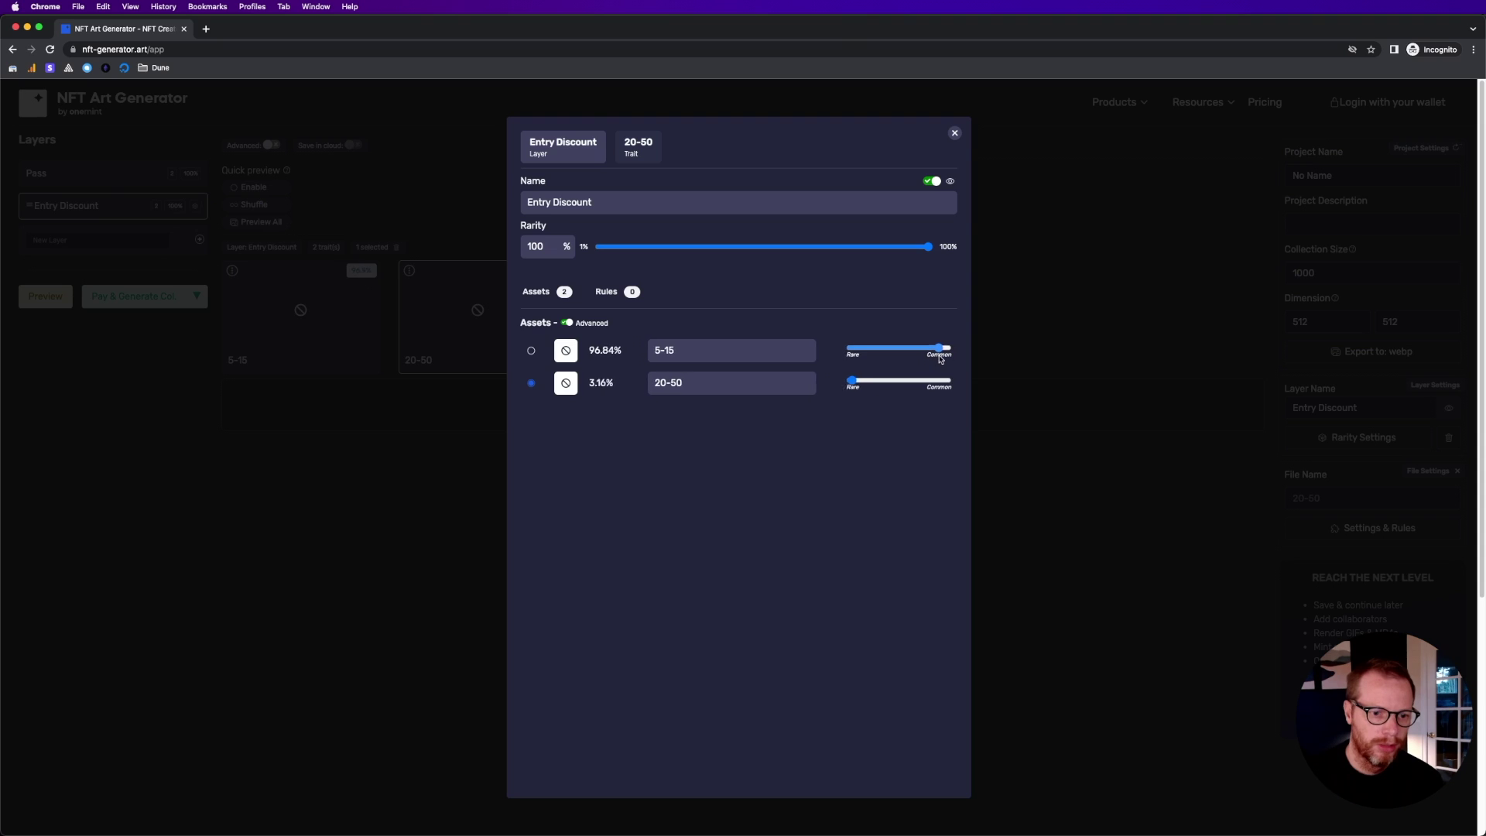
{"action": "left_click_drag", "start_coordinate": [853, 381], "coordinate": [850, 385]}
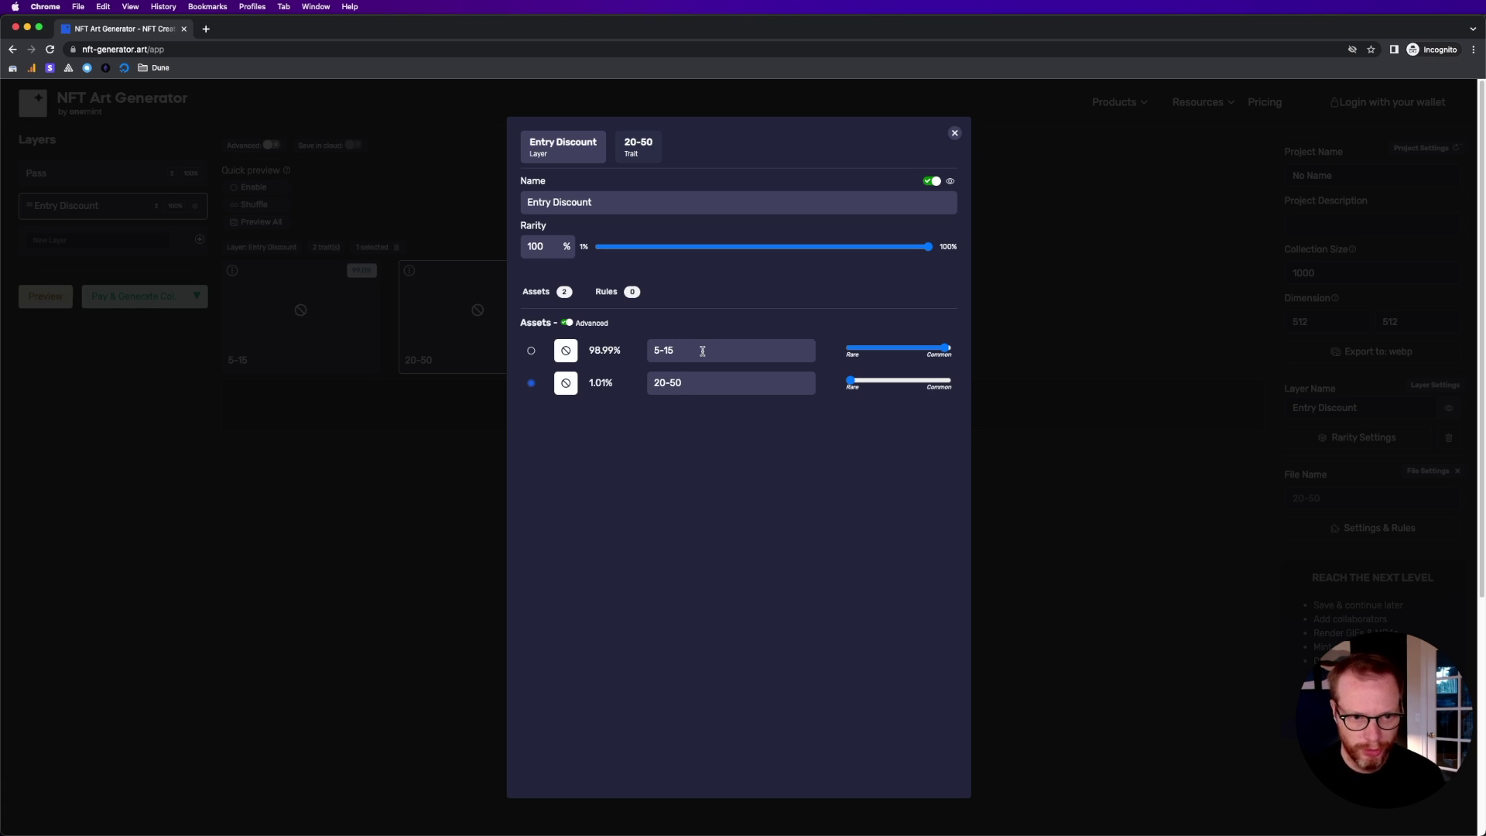
{"action": "left_click", "coordinate": [955, 135]}
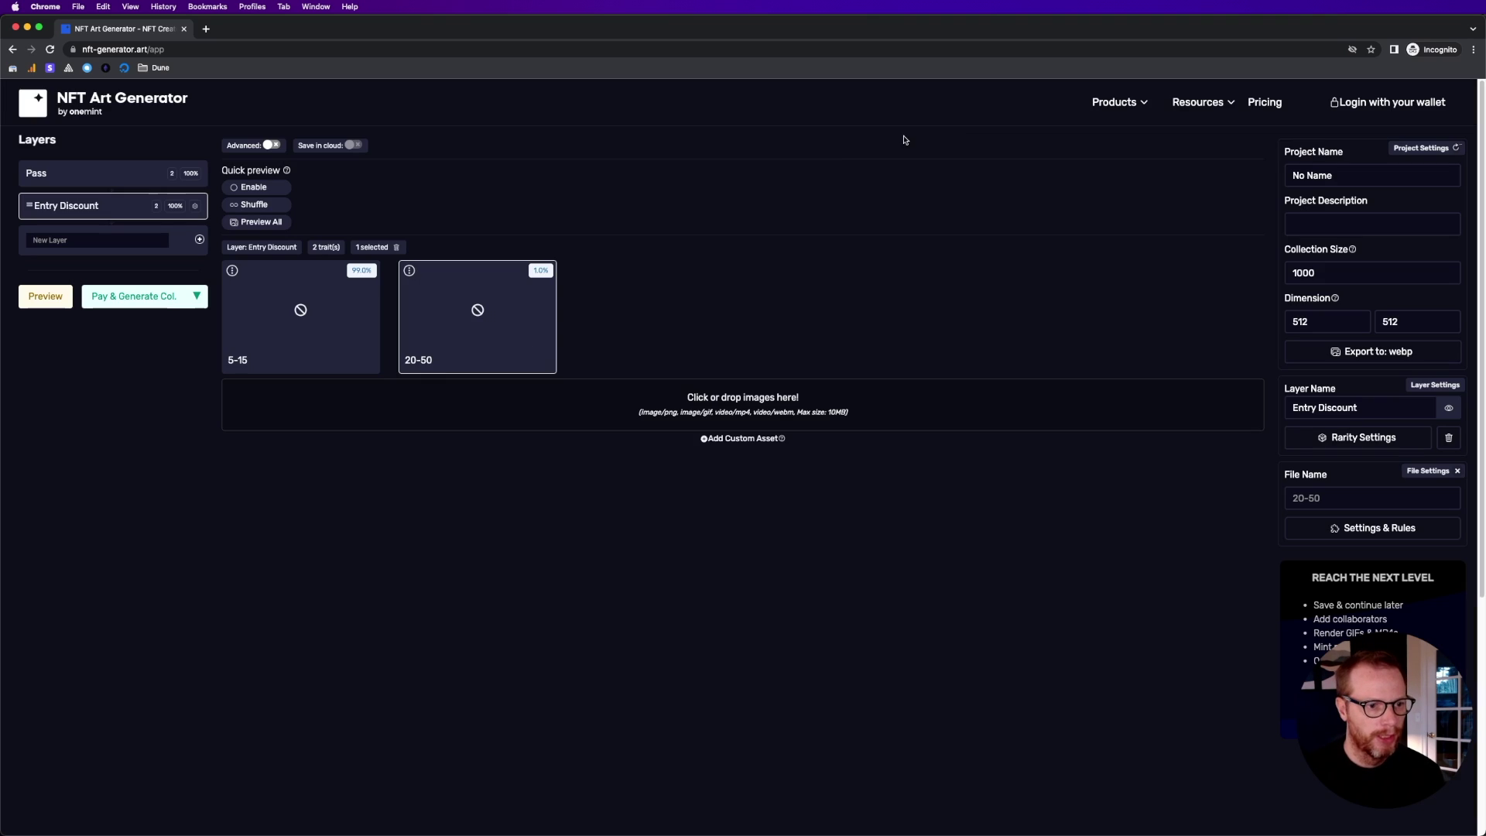
Generate a fresh random preview of the collection and inspect the first pass's Entry Discount value.
{"action": "left_click", "coordinate": [261, 224]}
{"action": "left_click", "coordinate": [254, 107]}
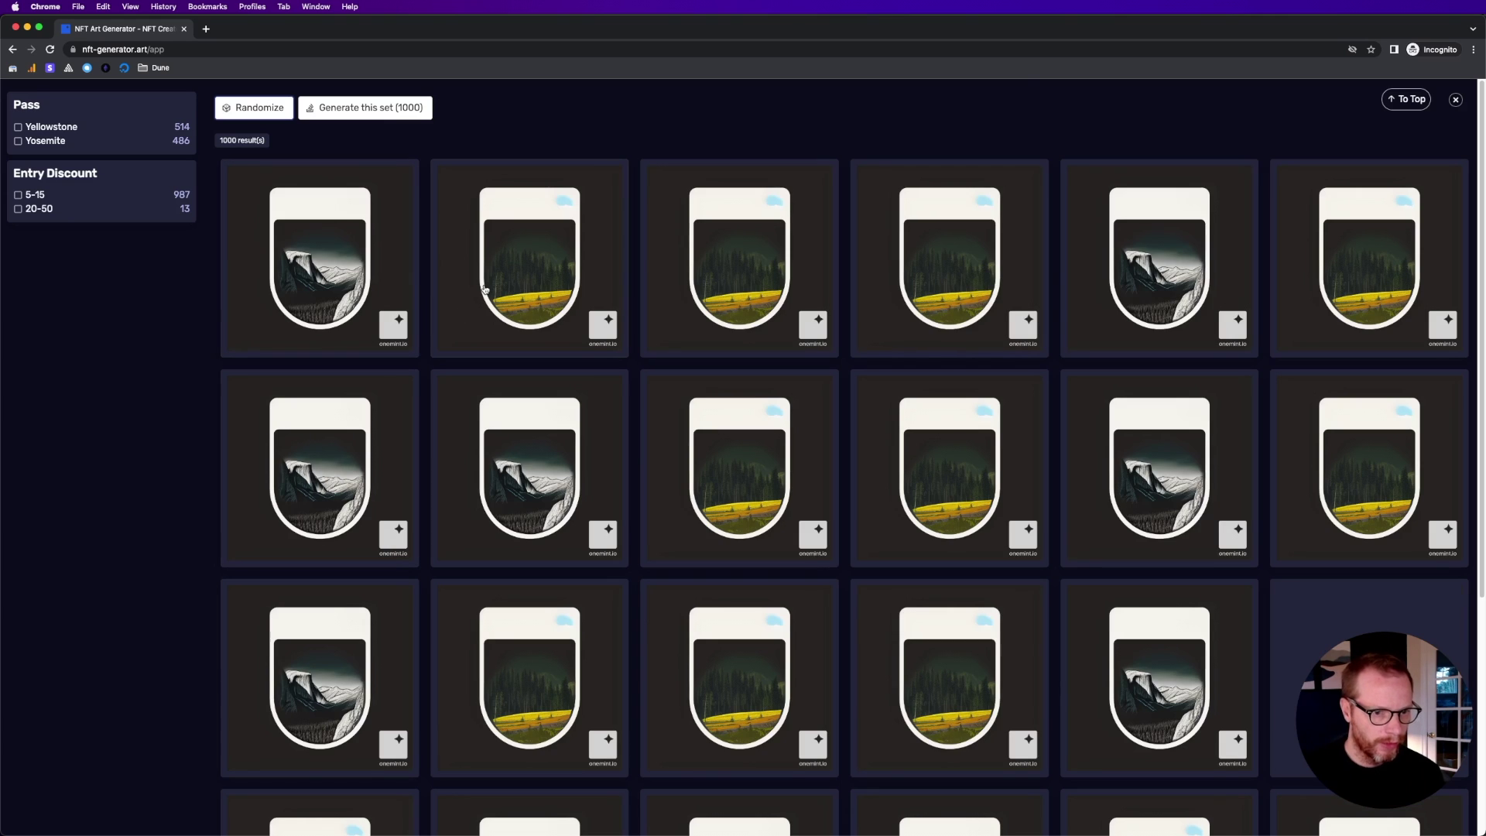
{"action": "left_click", "coordinate": [485, 290]}
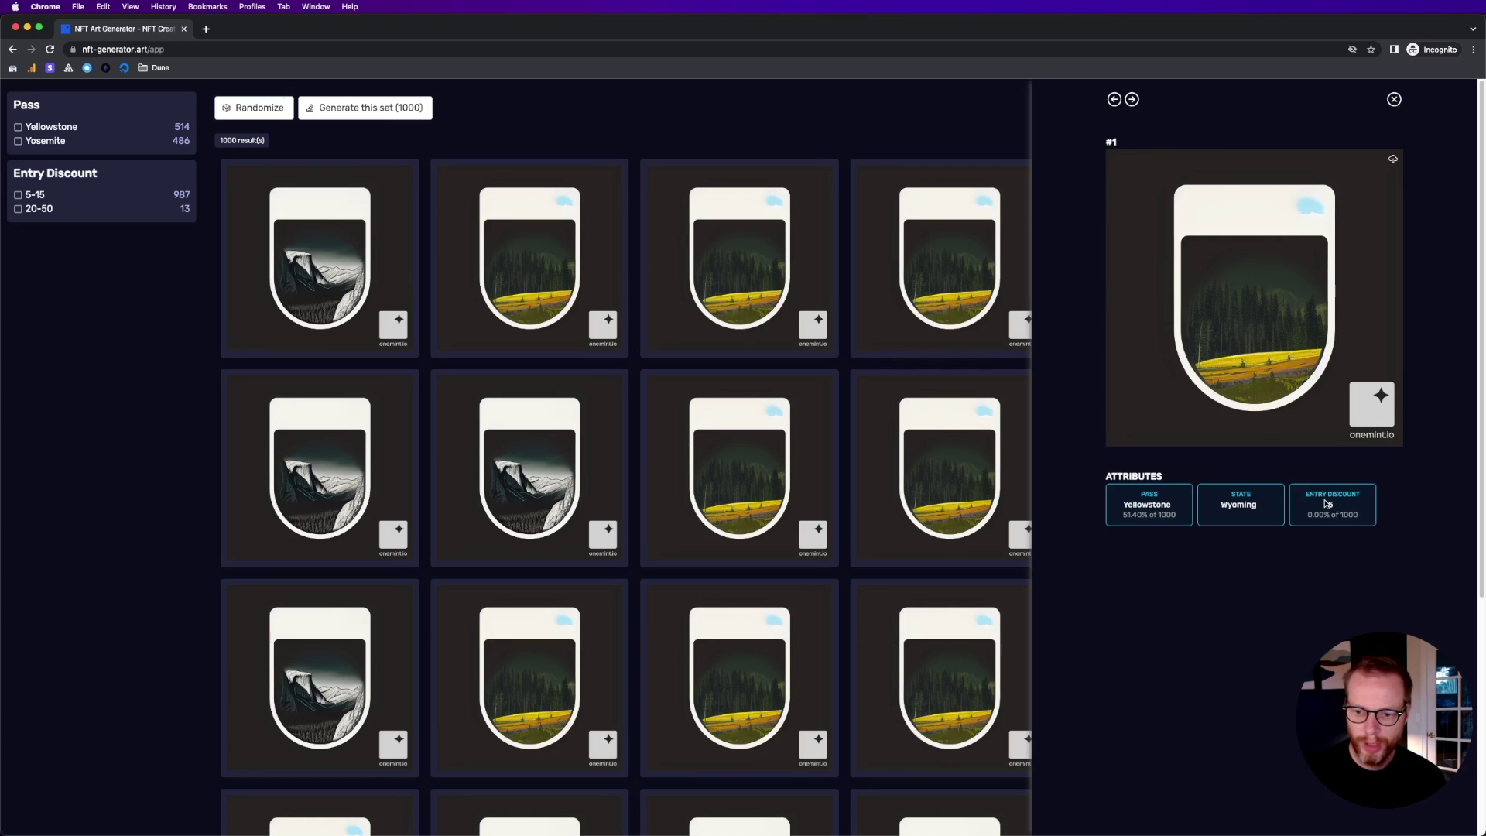
{"action": "double_click", "coordinate": [1331, 504]}
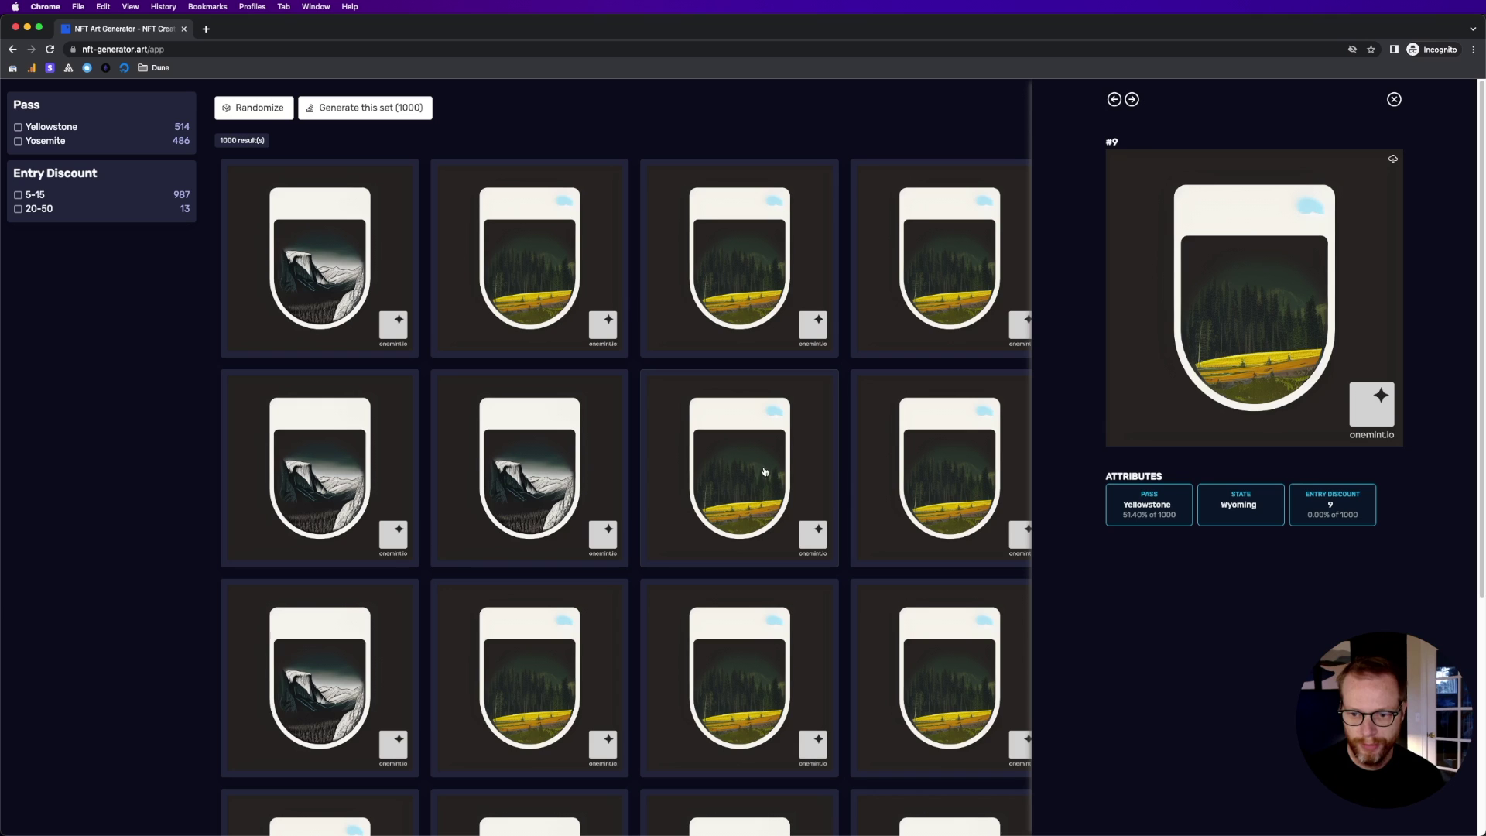
Check a Yosemite pass's discount attribute, then close the details and preview to return to the layers.
{"action": "left_click", "coordinate": [716, 701]}
{"action": "scroll", "coordinate": [721, 686], "scroll_direction": "down", "scroll_amount": 3}
{"action": "left_click", "coordinate": [721, 687]}
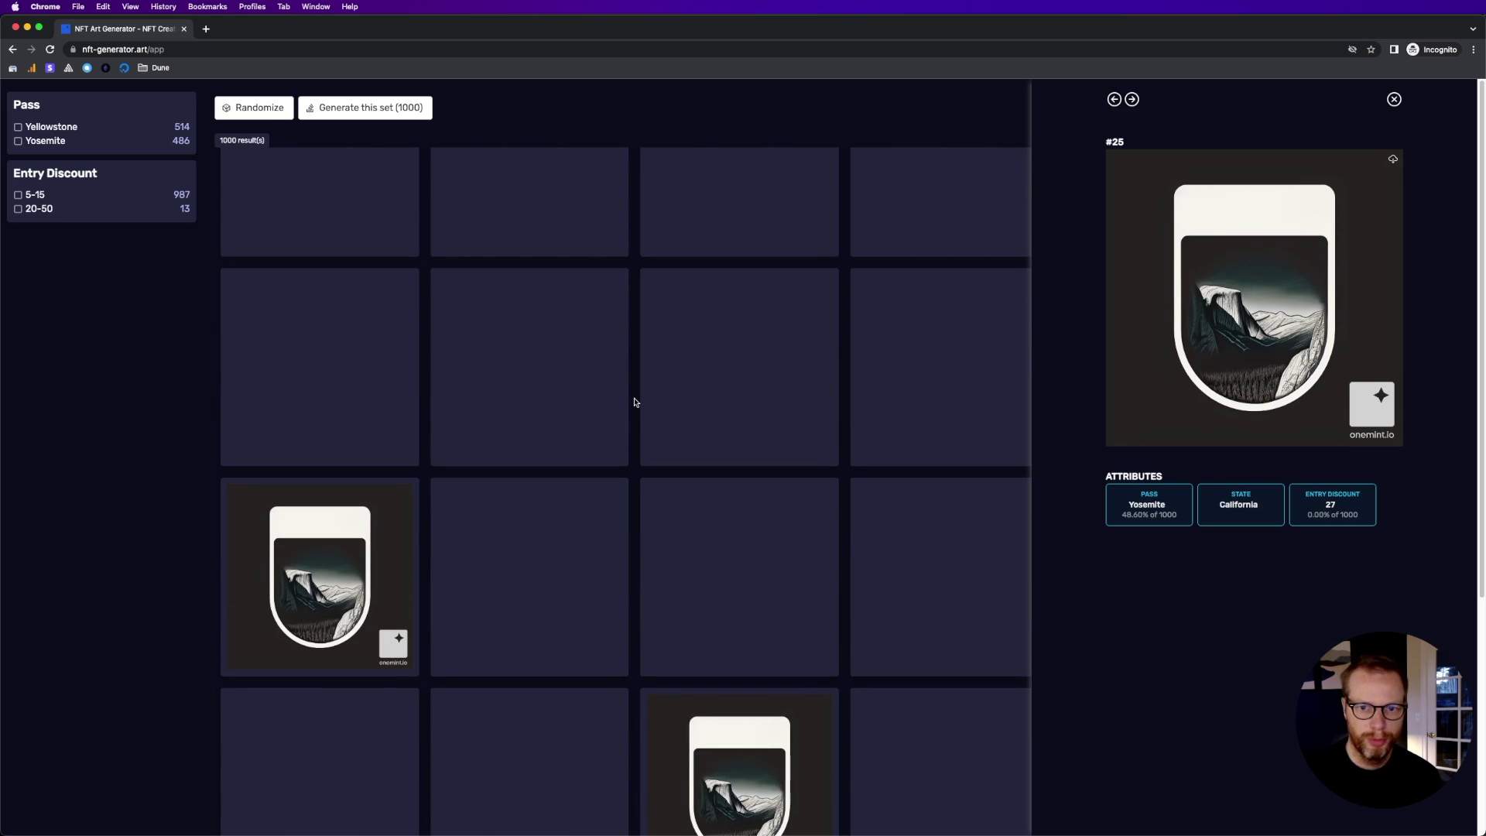
{"action": "scroll", "coordinate": [633, 401], "scroll_direction": "down", "scroll_amount": 2}
{"action": "left_click", "coordinate": [1394, 99]}
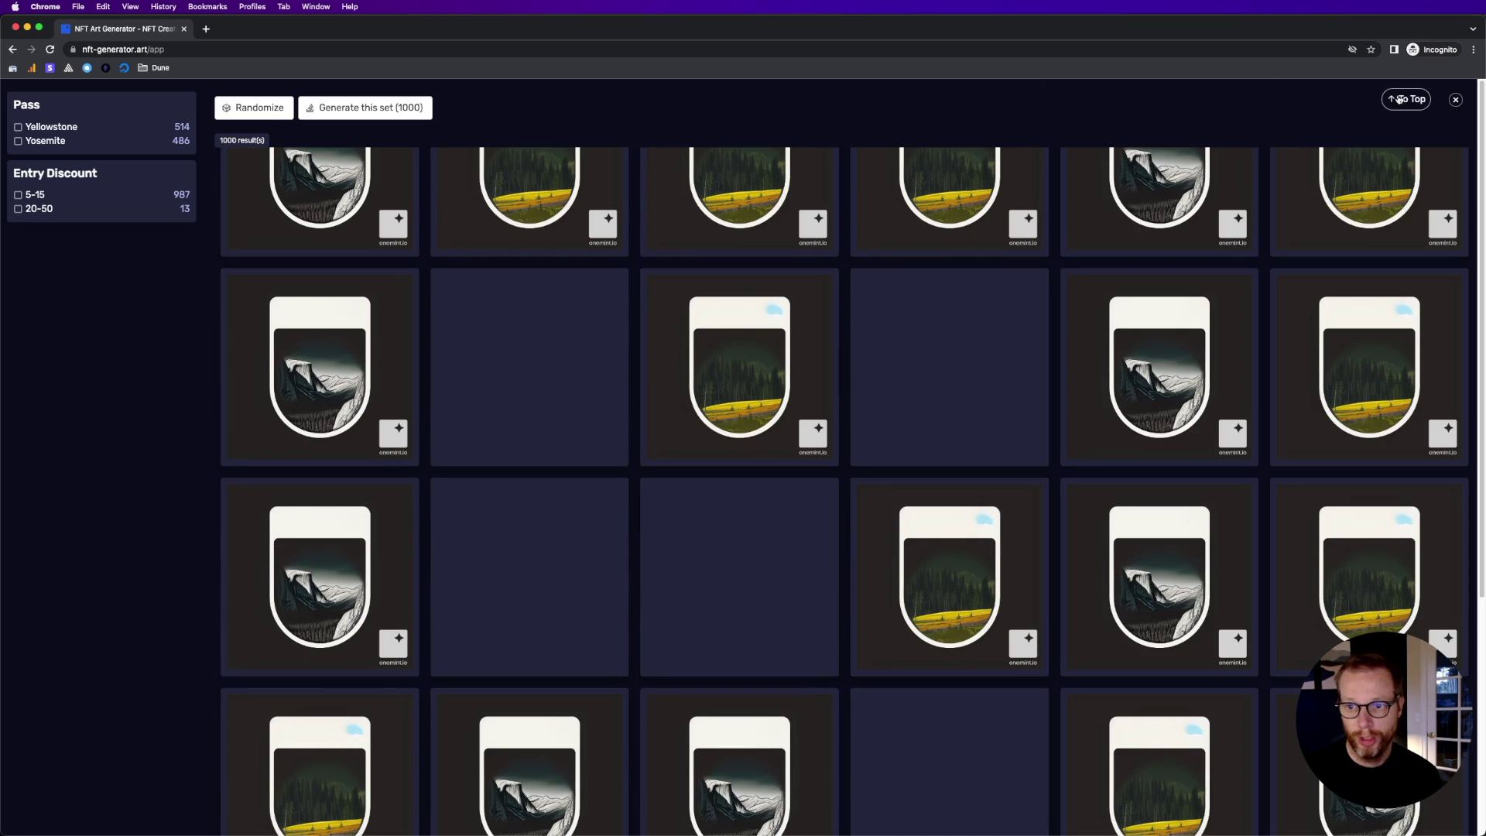
{"action": "left_click", "coordinate": [1456, 101]}
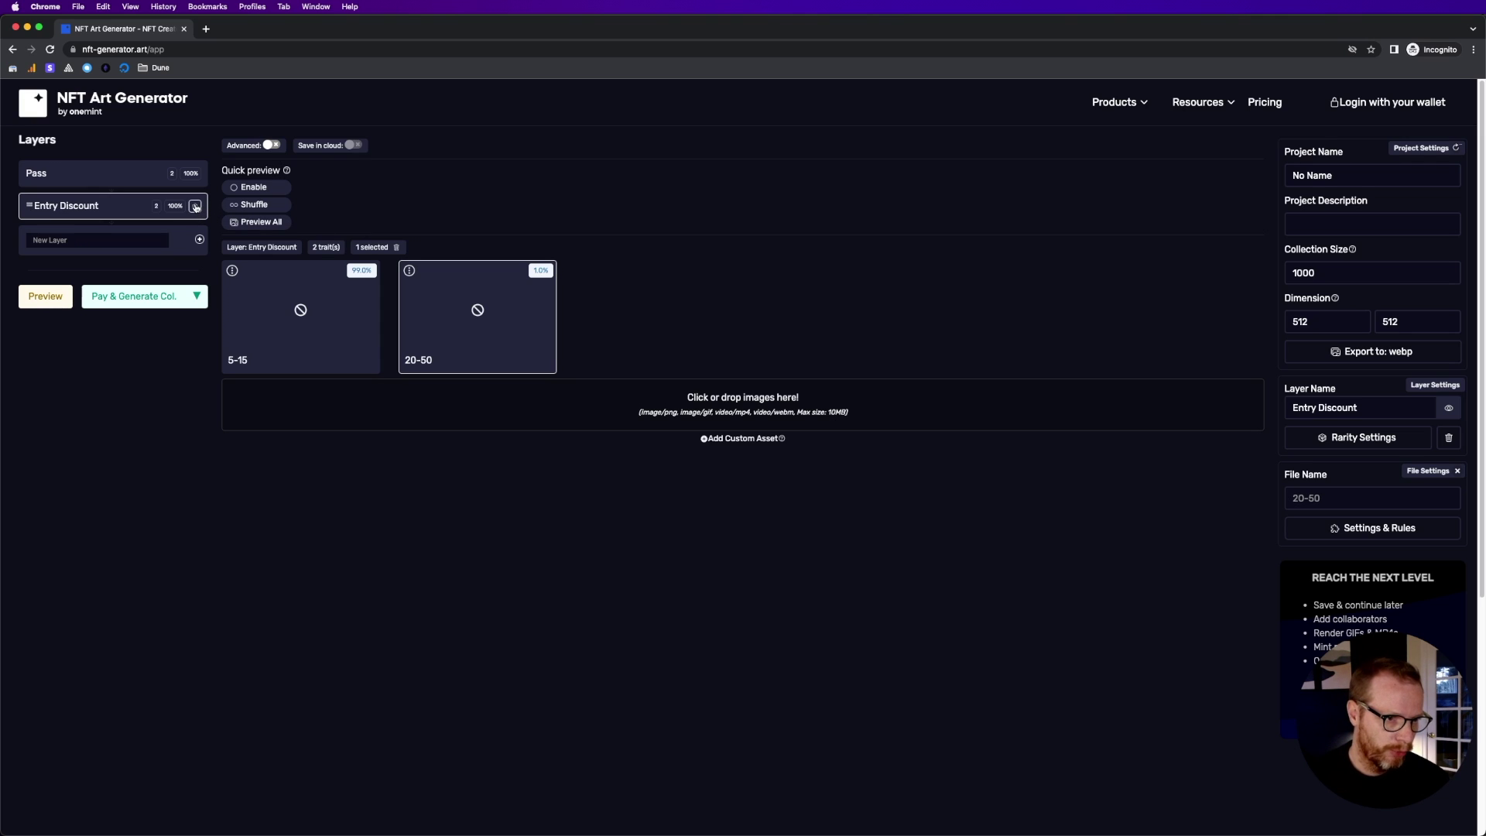
Set the Entry Discount layer's rarity to exactly 15% and close its settings.
{"action": "left_click", "coordinate": [196, 207]}
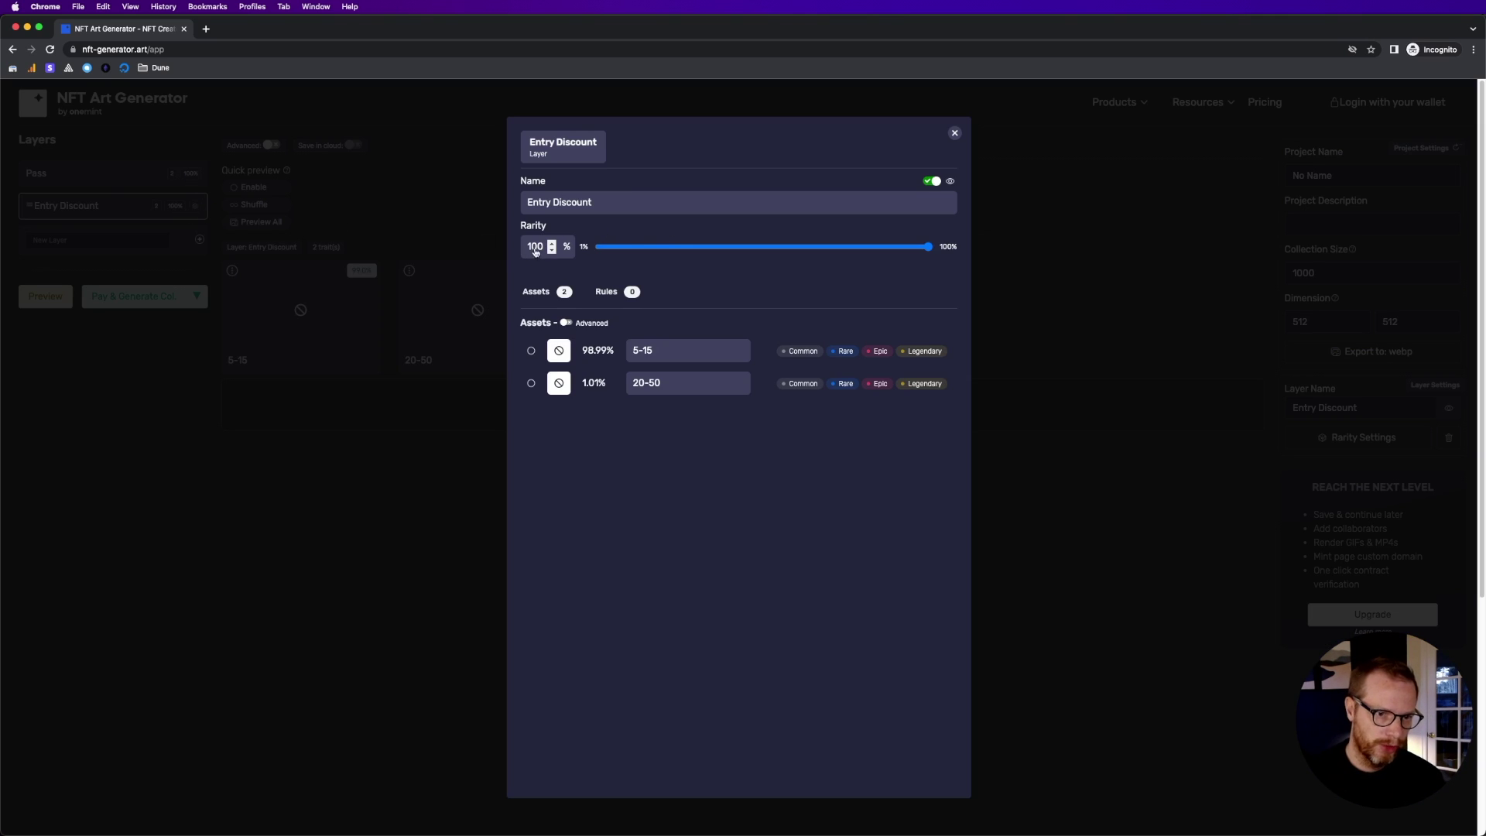
{"action": "left_click", "coordinate": [642, 247]}
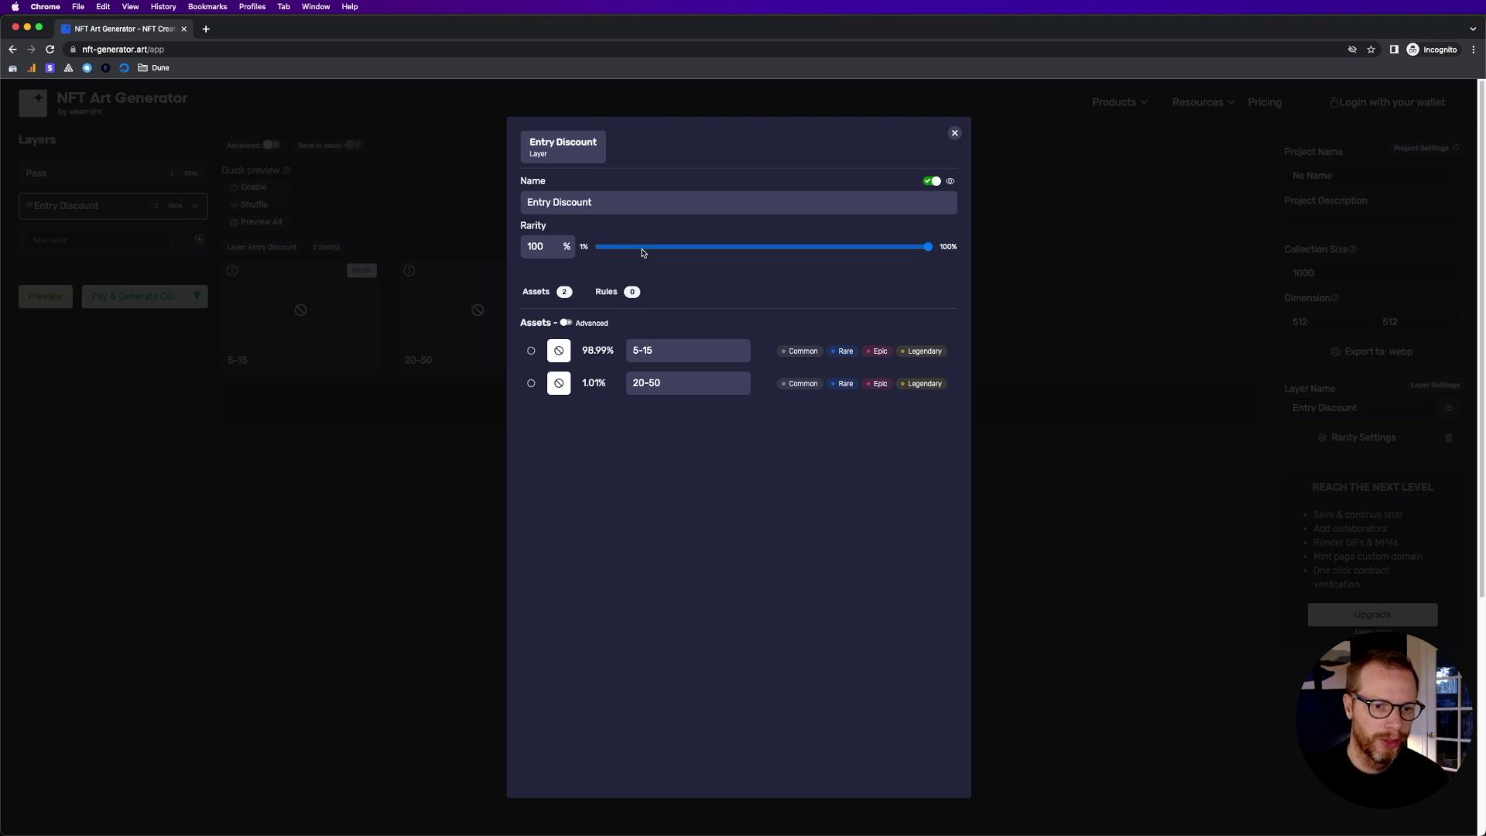
{"action": "left_click_drag", "start_coordinate": [641, 250], "coordinate": [648, 254]}
{"action": "left_click", "coordinate": [545, 248]}
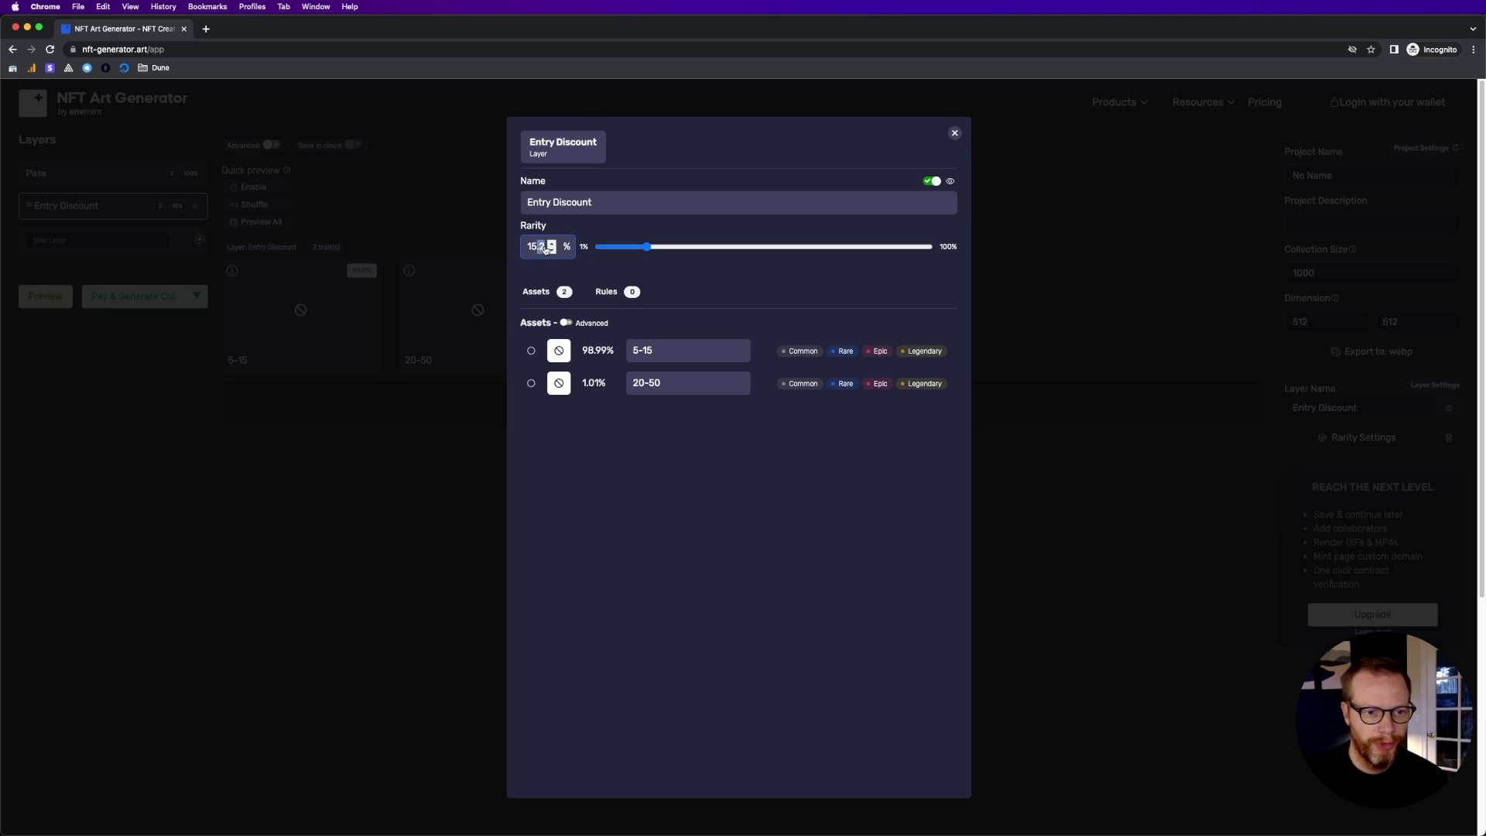
{"action": "key", "text": "BackSpace"}
{"action": "key", "text": "BackSpace"}
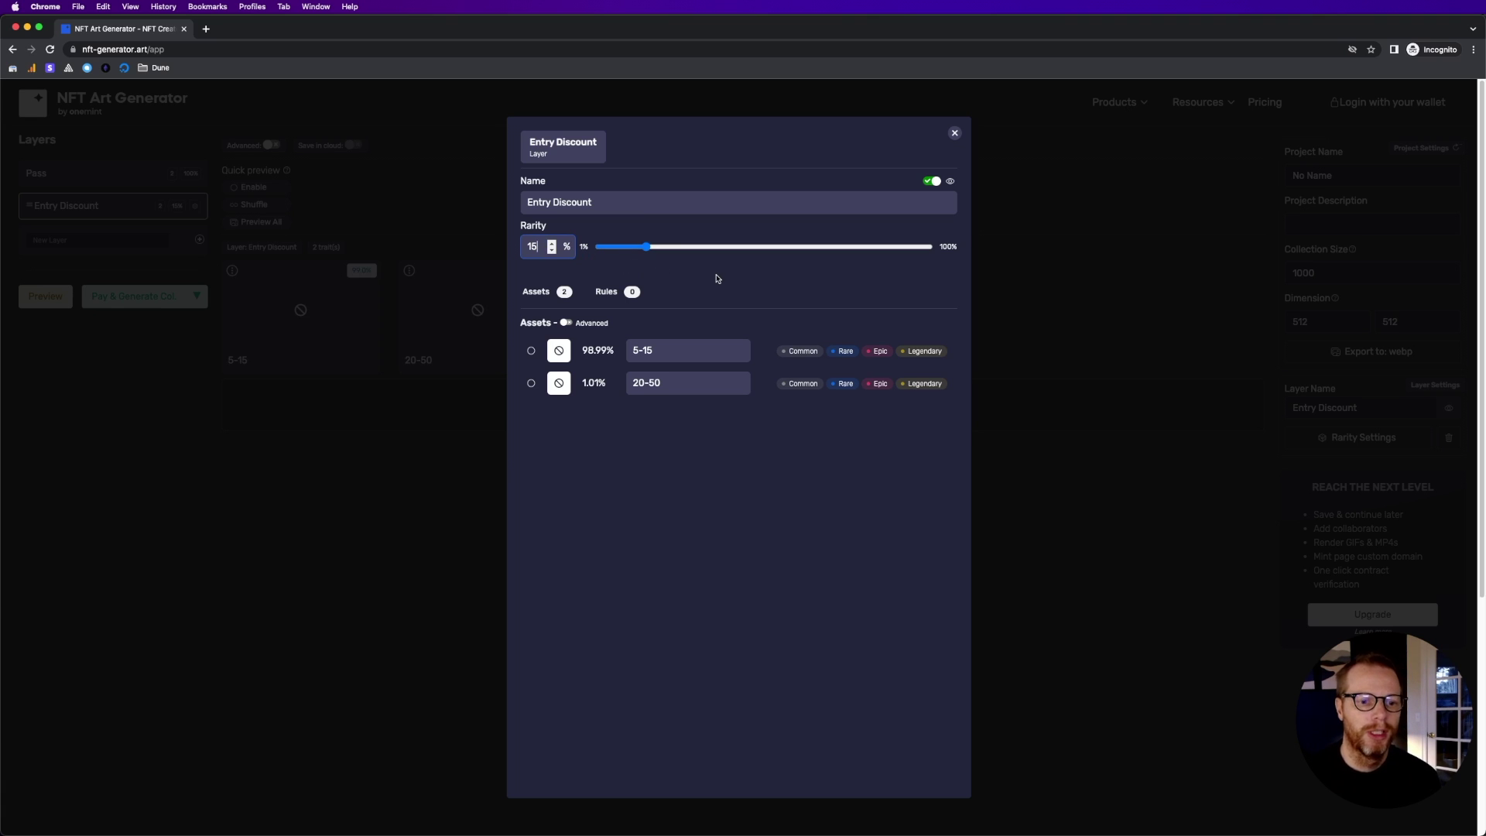
{"action": "left_click", "coordinate": [956, 136]}
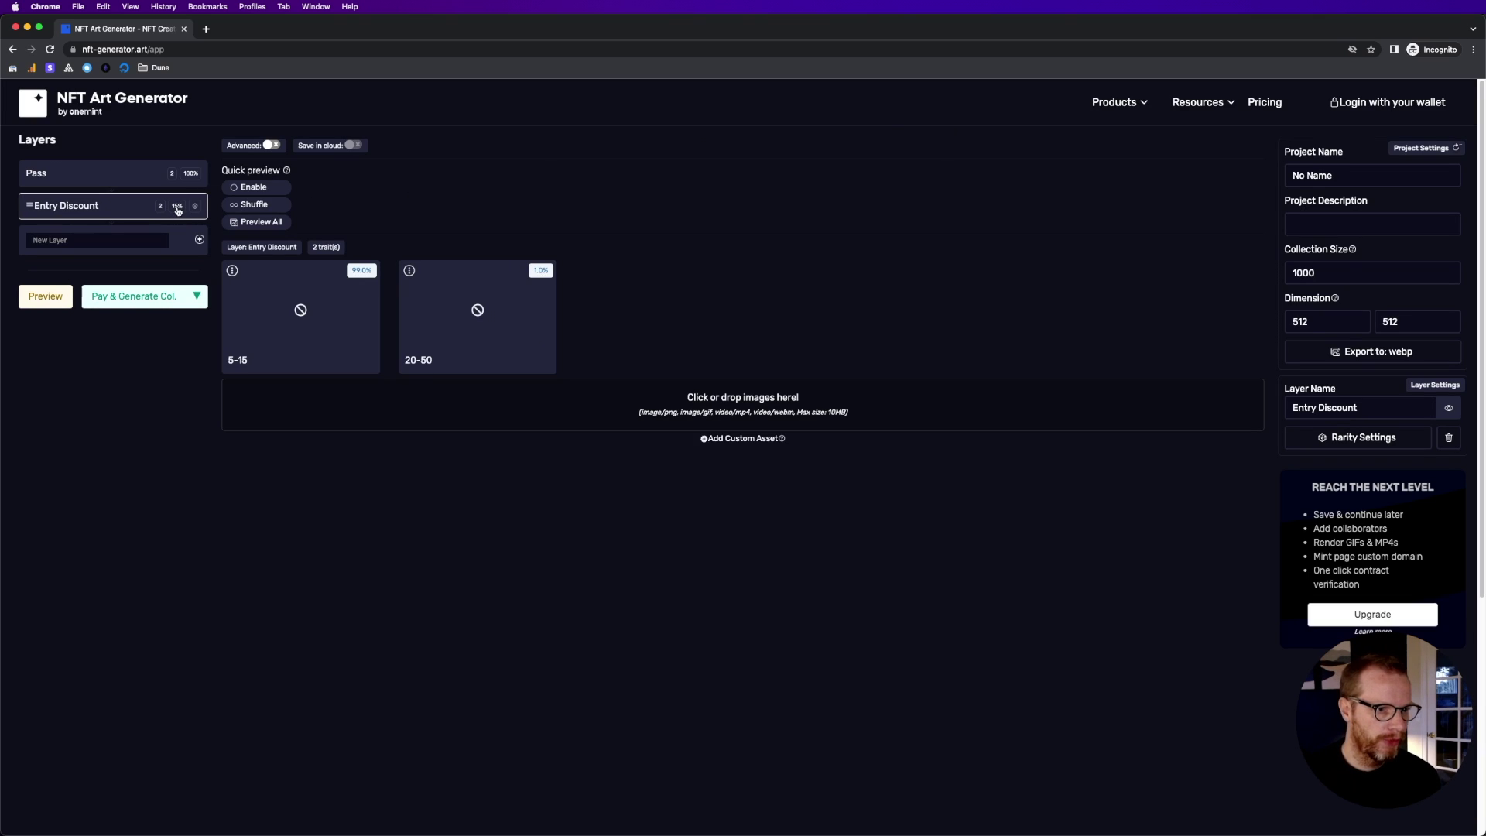
Preview and reshuffle all 1000 passes, filter to the 20-50 tier, and open its single pass.
{"action": "left_click", "coordinate": [249, 222]}
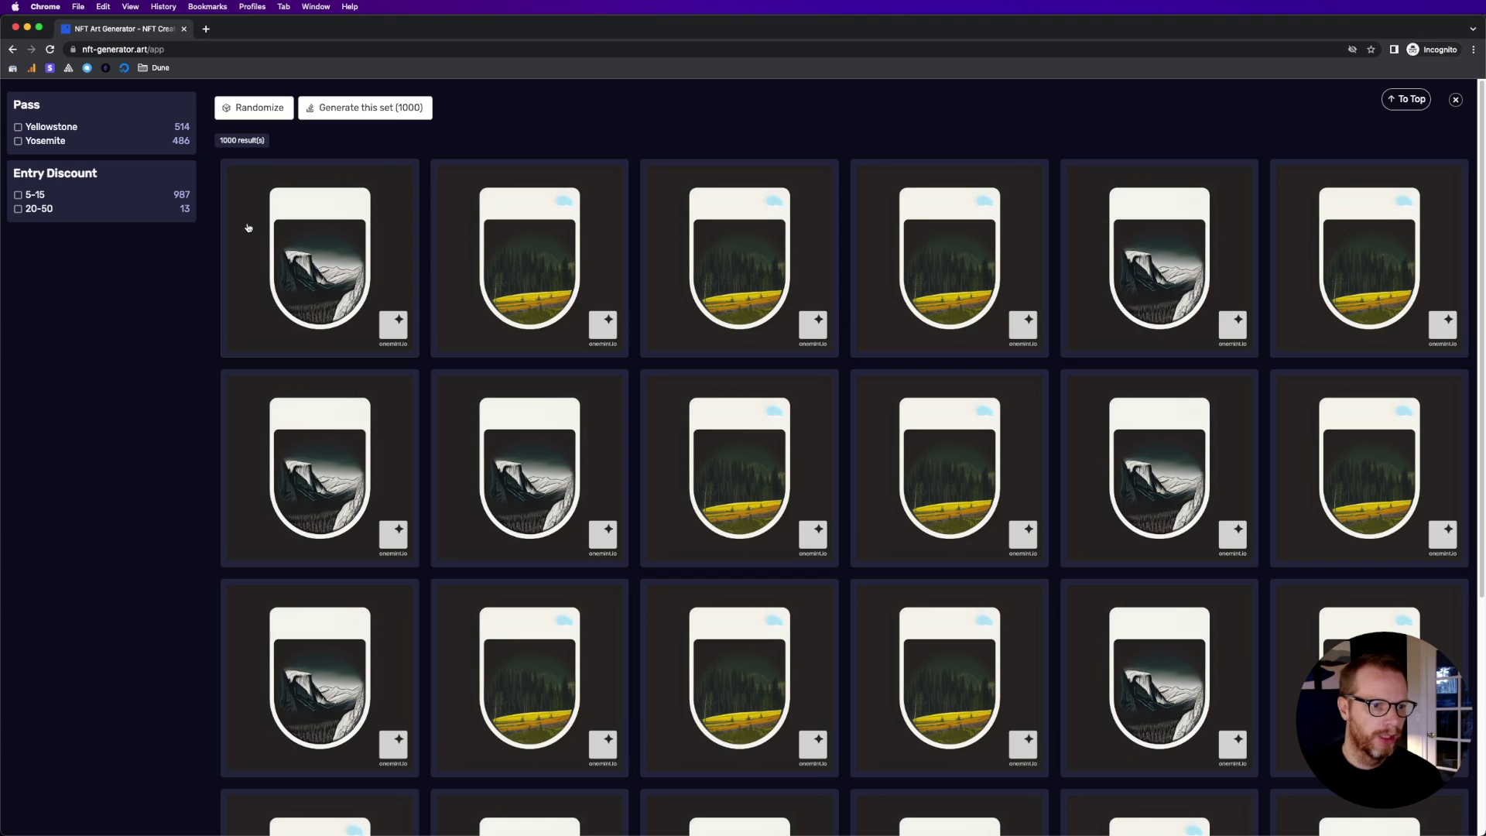
{"action": "left_click", "coordinate": [246, 115]}
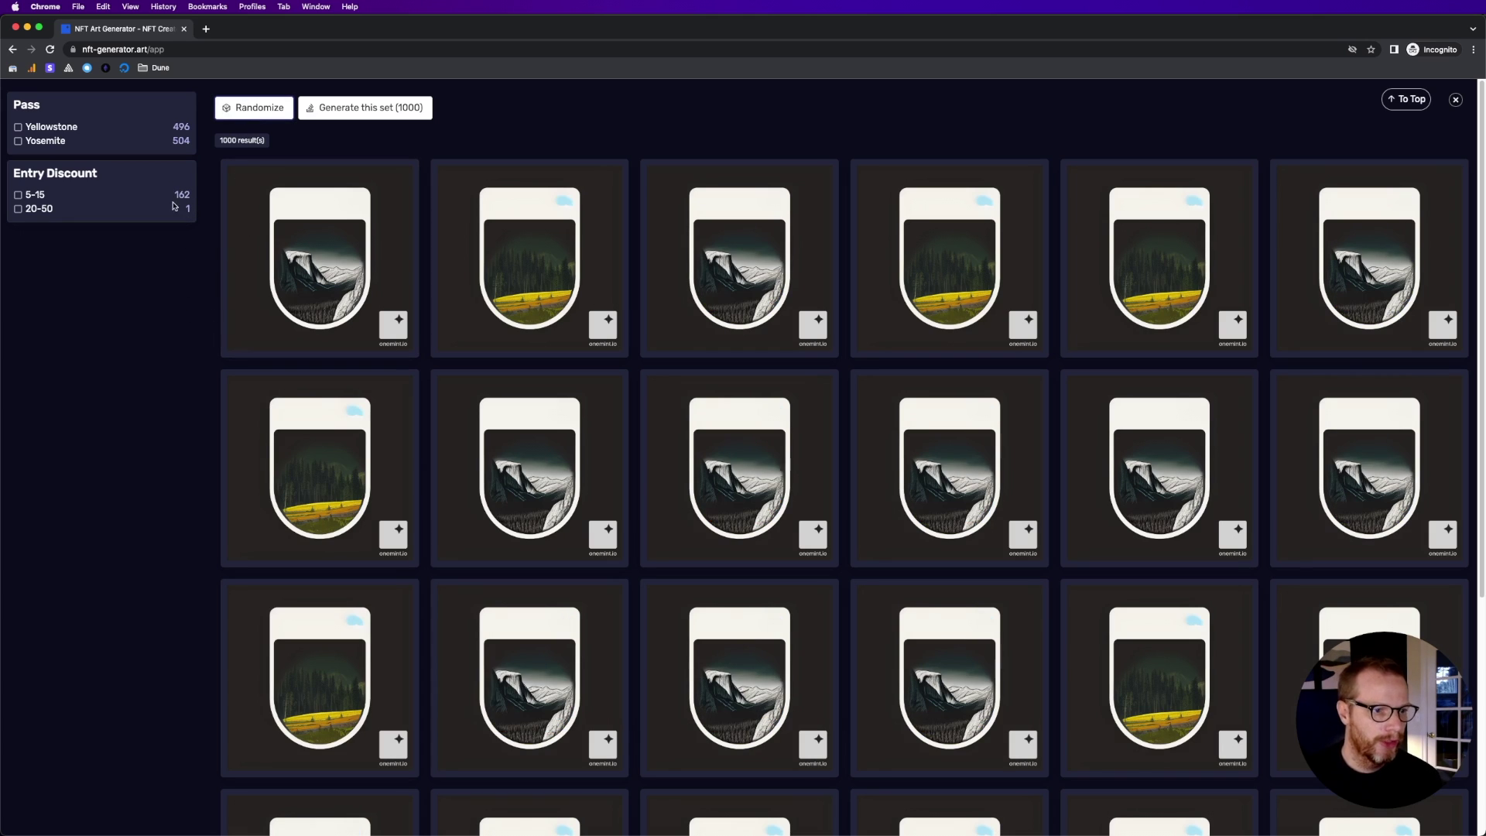
{"action": "left_click_drag", "start_coordinate": [184, 209], "coordinate": [194, 214]}
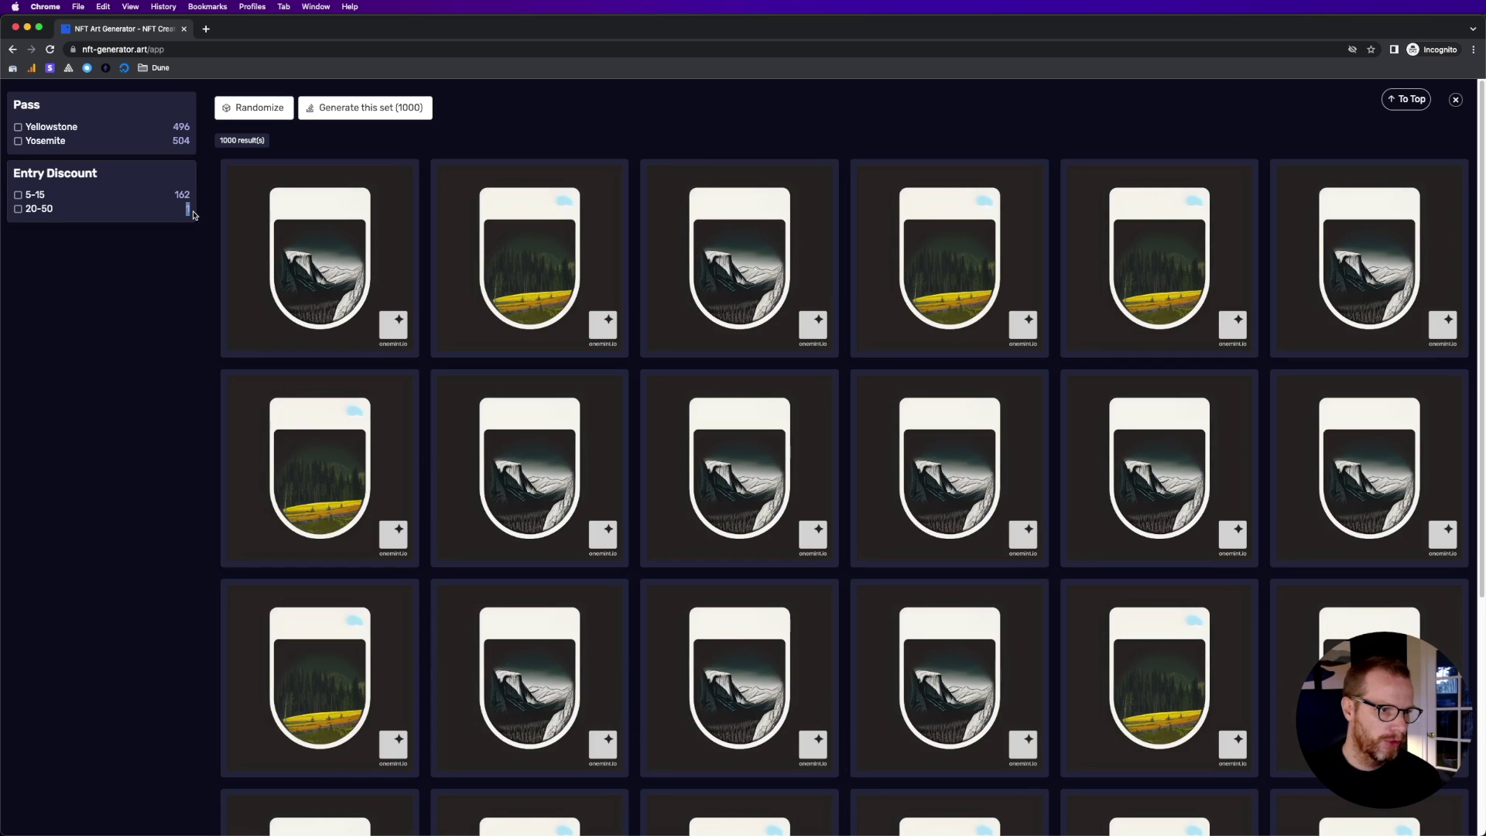
{"action": "left_click", "coordinate": [18, 210]}
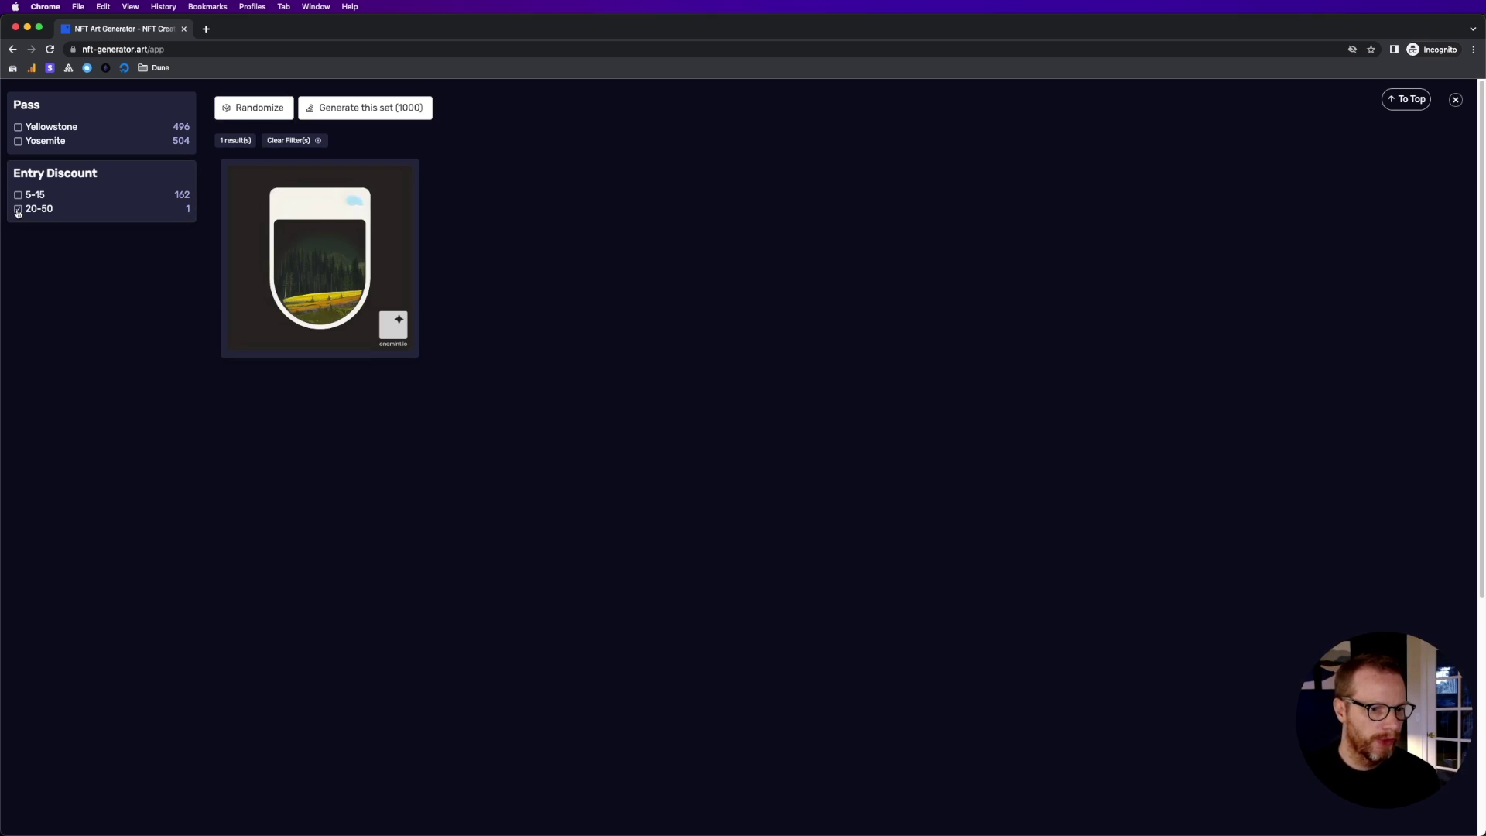
{"action": "left_click", "coordinate": [337, 279]}
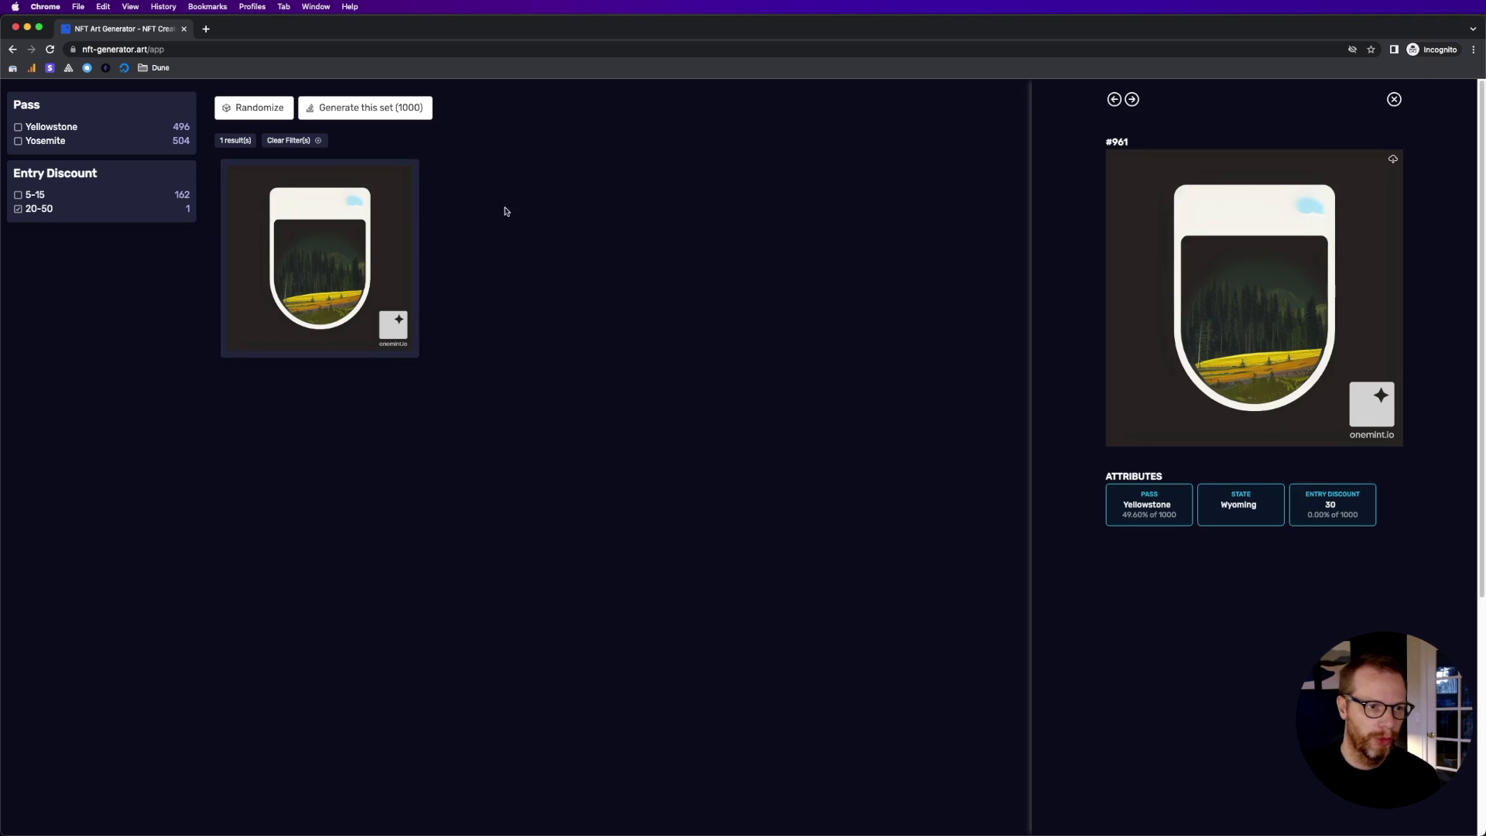
Reshuffle the set repeatedly to confirm 20-50 stays rare, then clear the 20-50 filter.
{"action": "left_click", "coordinate": [256, 111]}
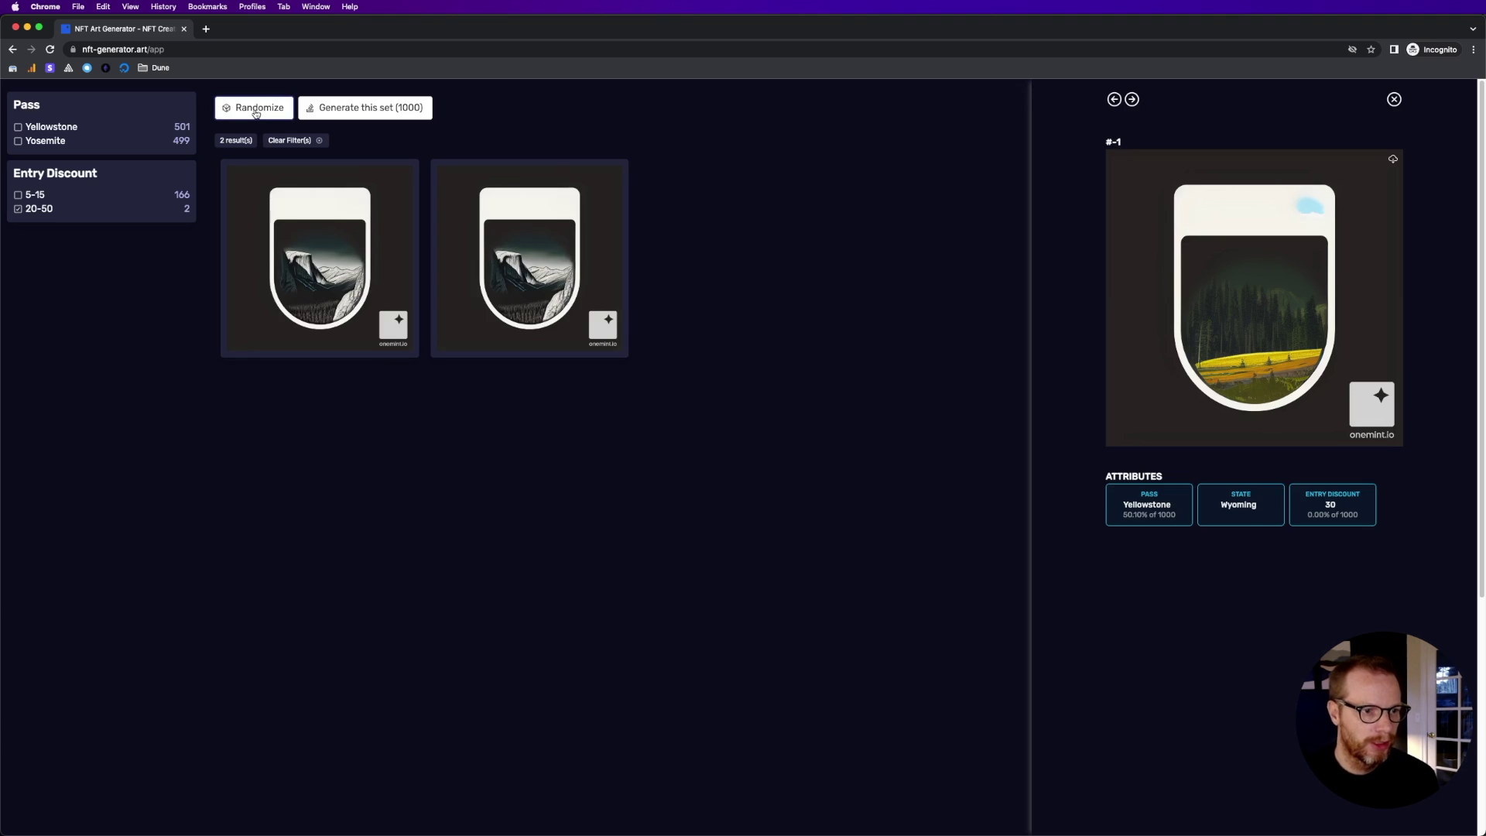
{"action": "left_click", "coordinate": [259, 111]}
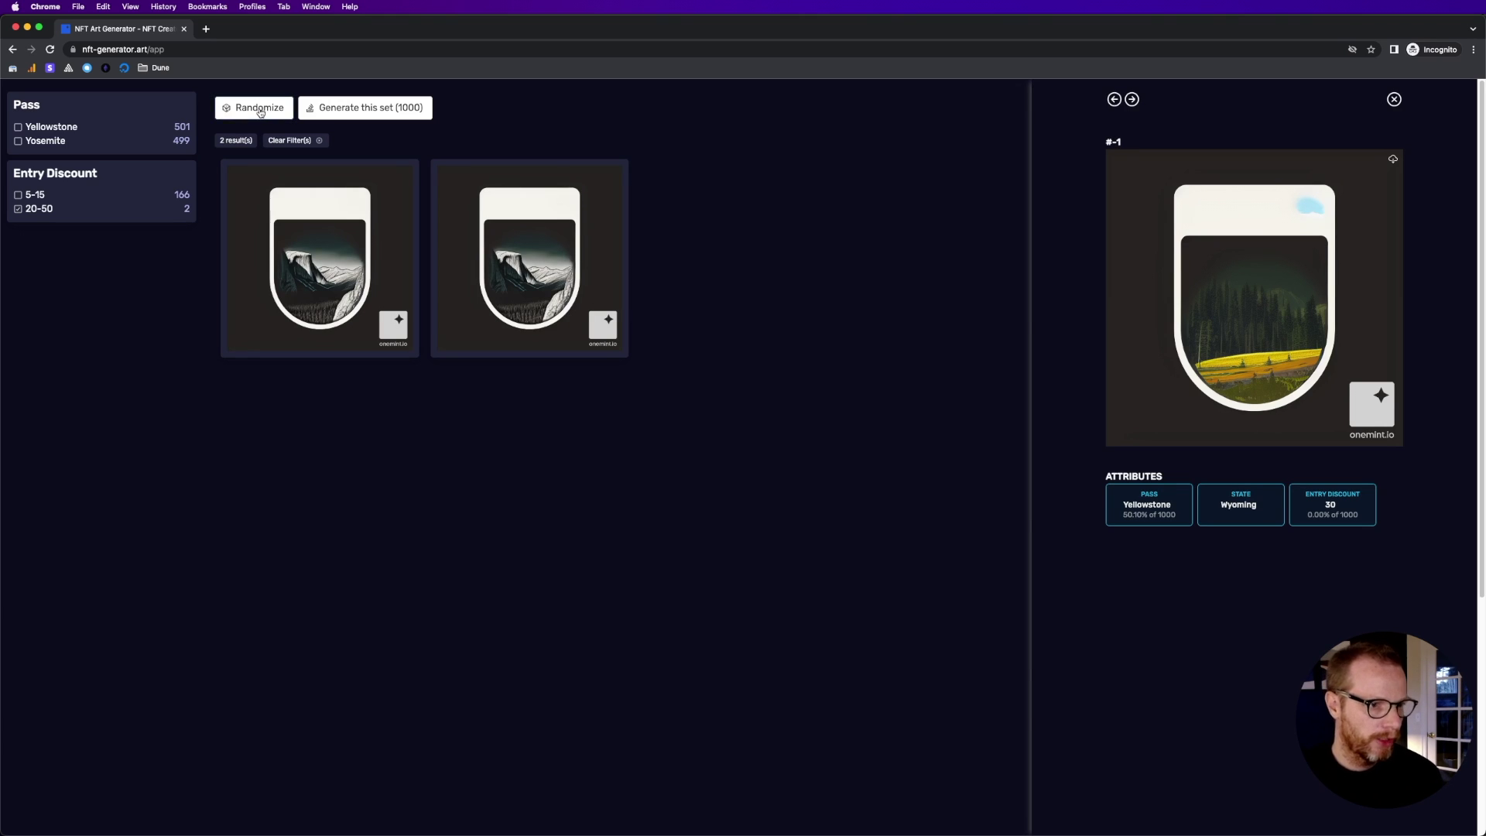
{"action": "left_click", "coordinate": [260, 113]}
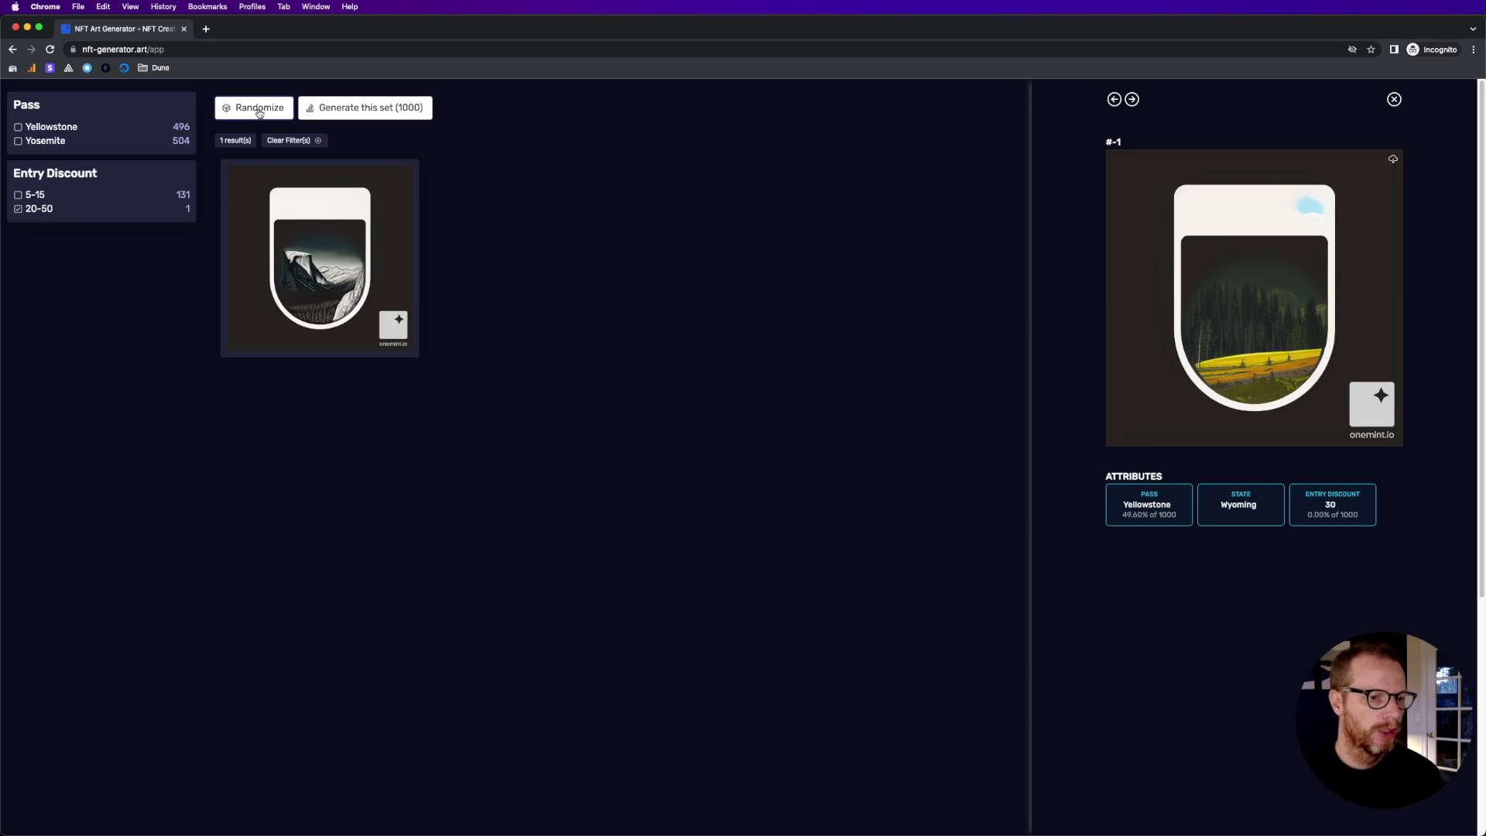
{"action": "left_click", "coordinate": [257, 113]}
{"action": "left_click", "coordinate": [257, 113]}
{"action": "left_click", "coordinate": [259, 113]}
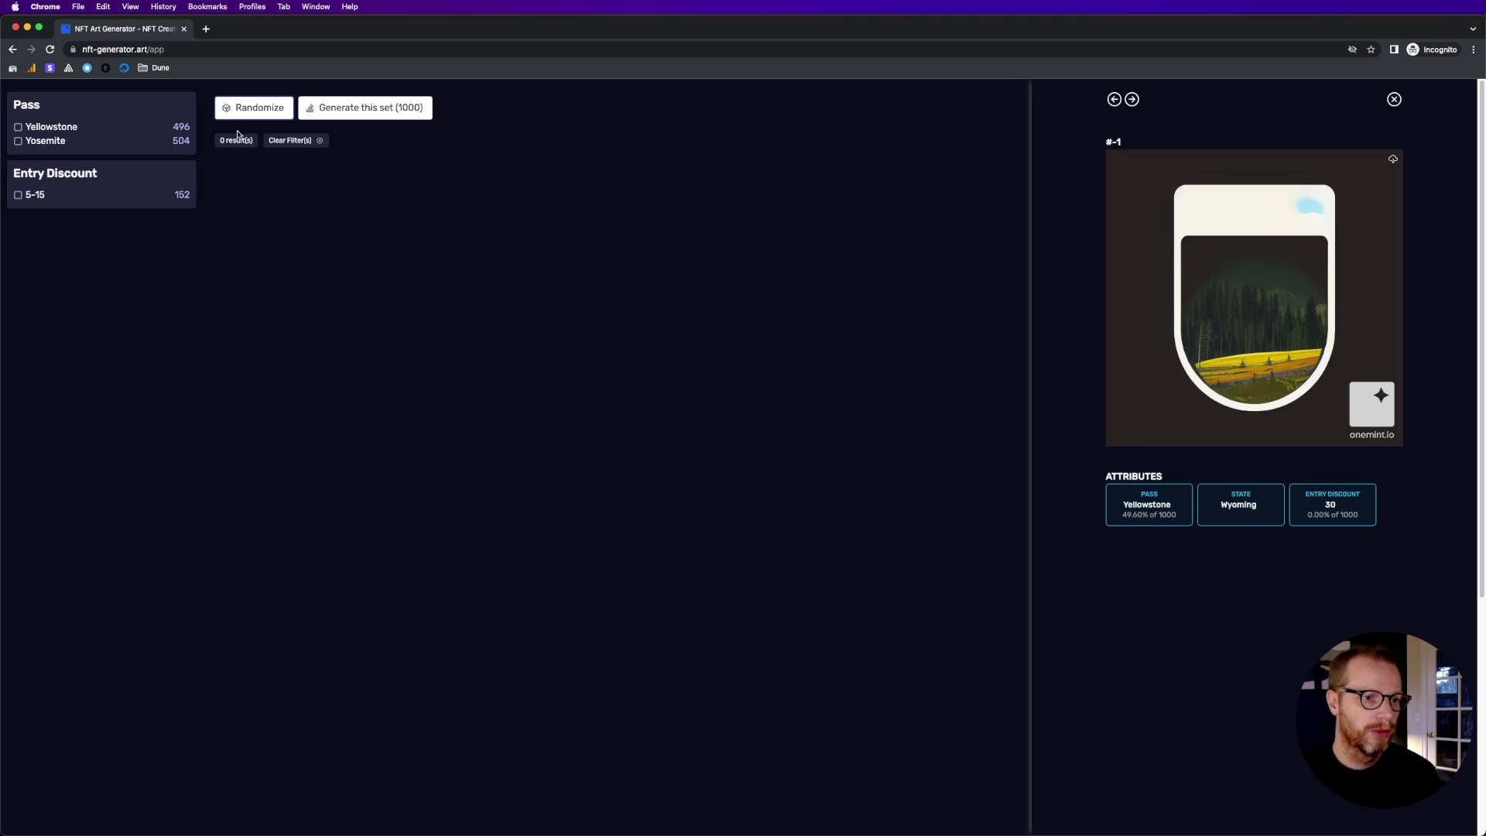
{"action": "left_click", "coordinate": [262, 113]}
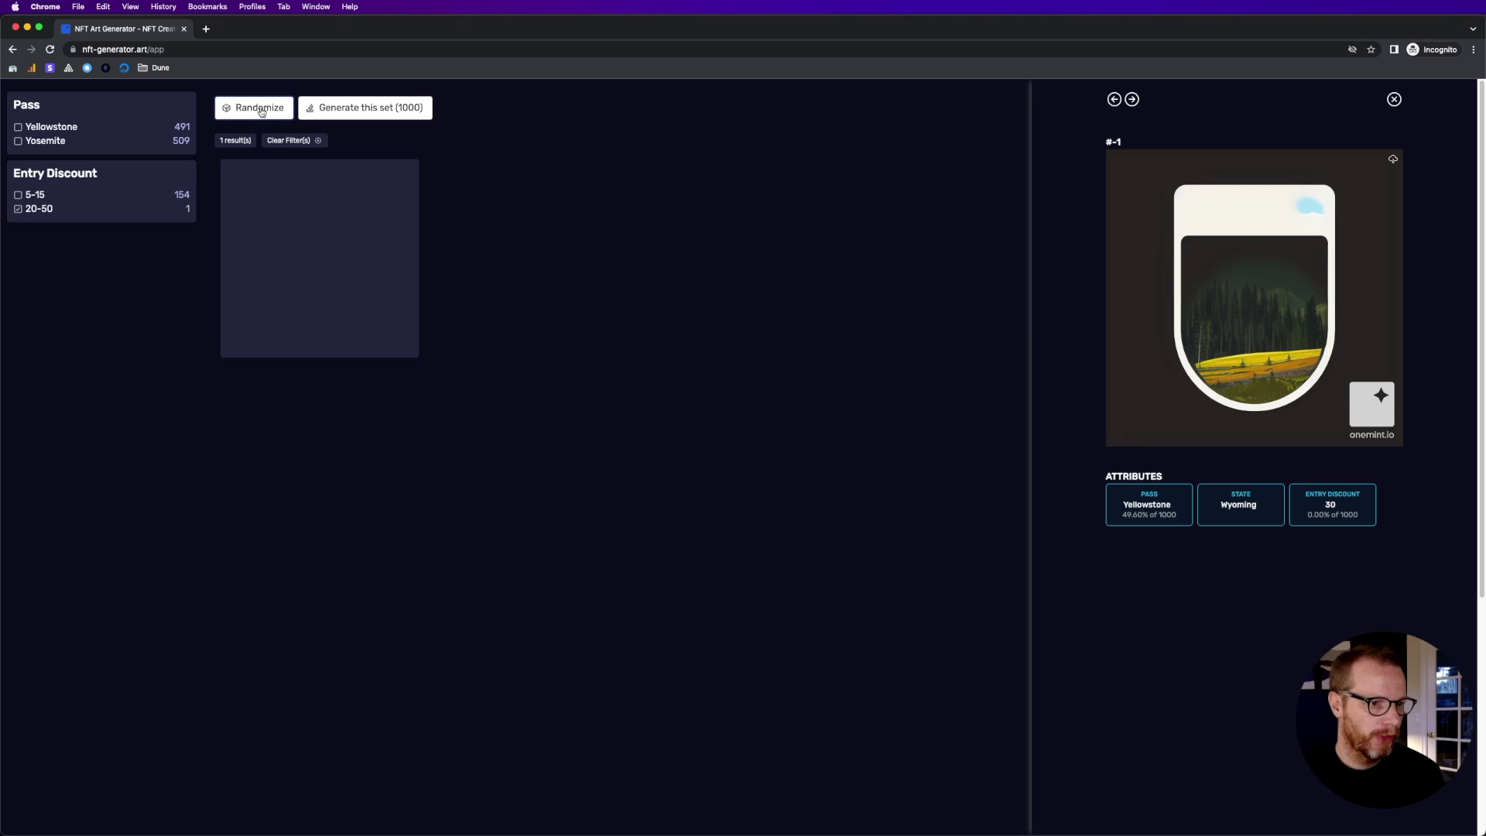
{"action": "left_click", "coordinate": [262, 113]}
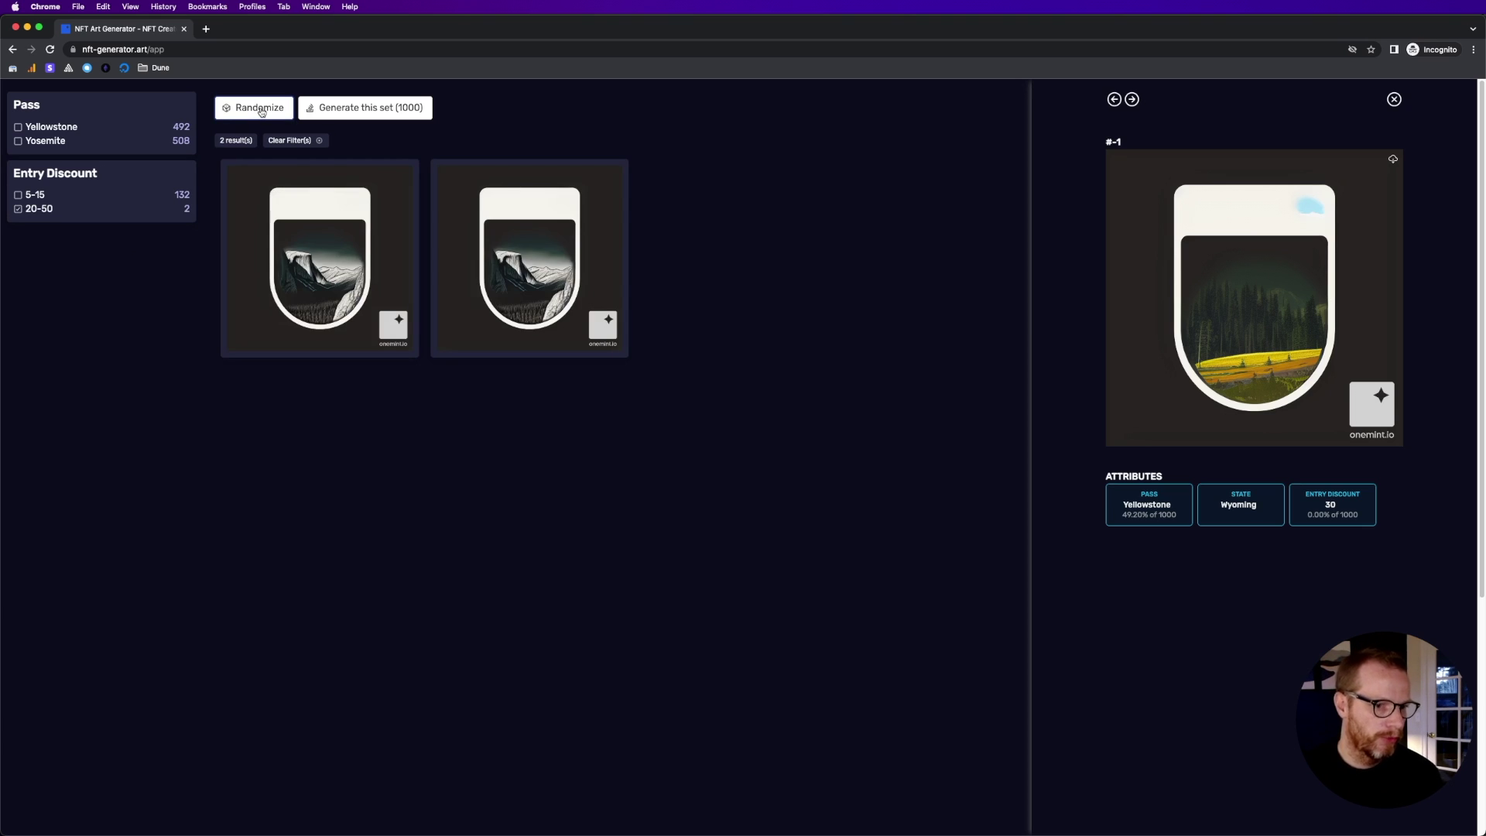
{"action": "left_click", "coordinate": [262, 113]}
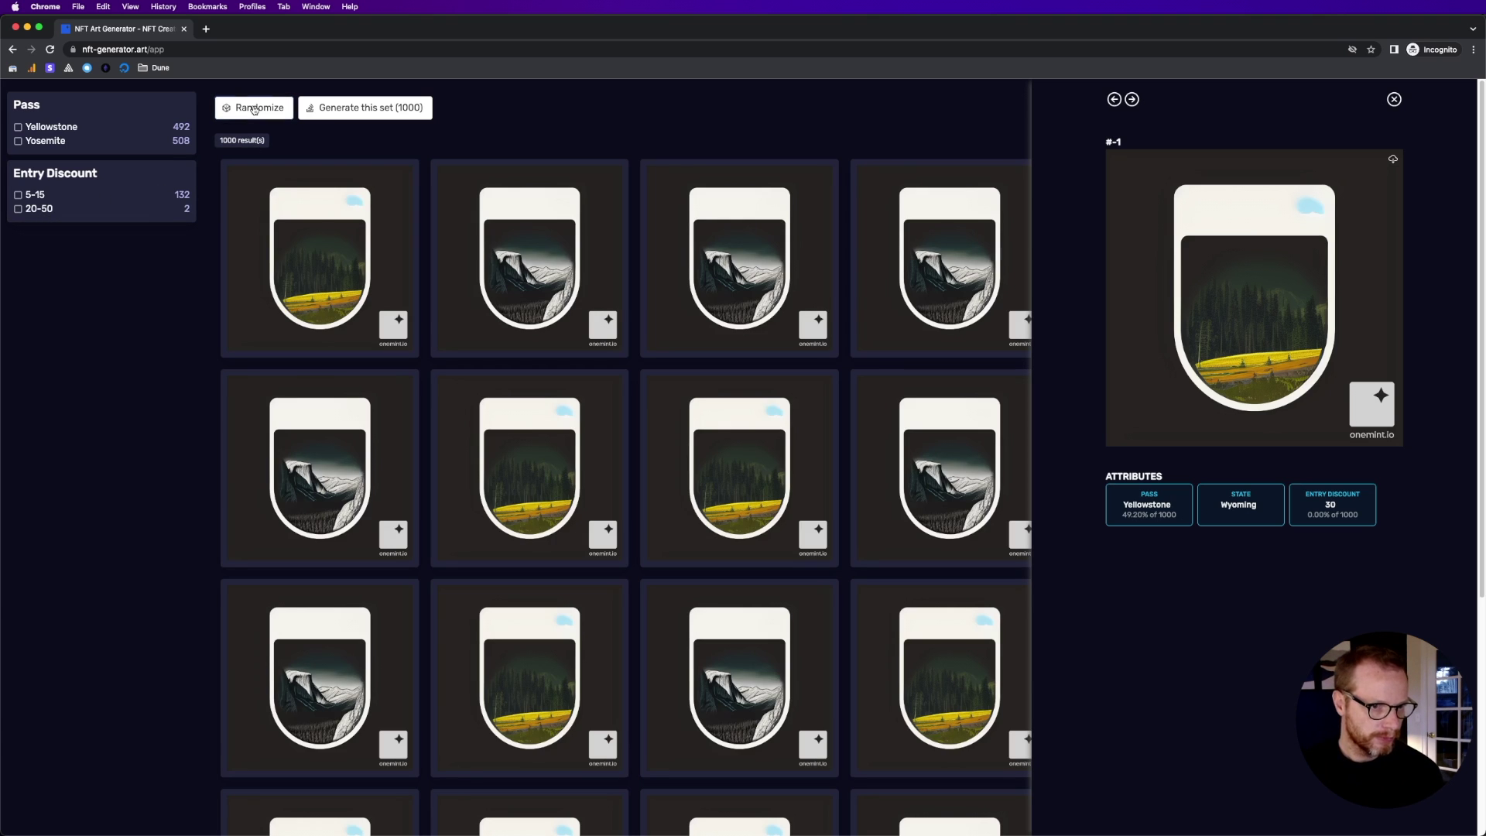
{"action": "left_click", "coordinate": [255, 109]}
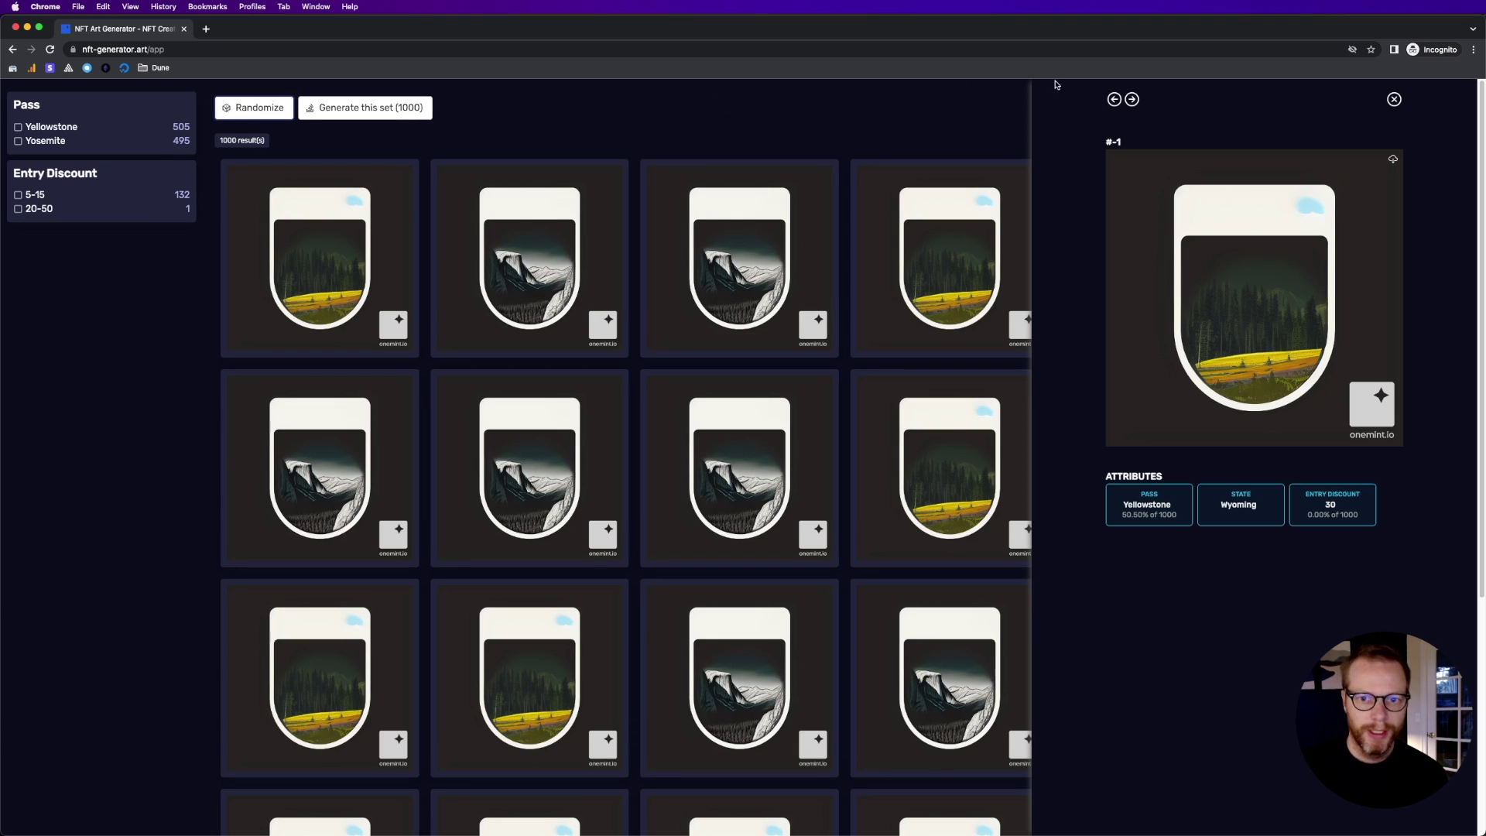
Show pass #1's details: a Yosemite pass in California with no Entry Discount.
{"action": "left_click", "coordinate": [1394, 99]}
{"action": "left_click", "coordinate": [771, 225]}
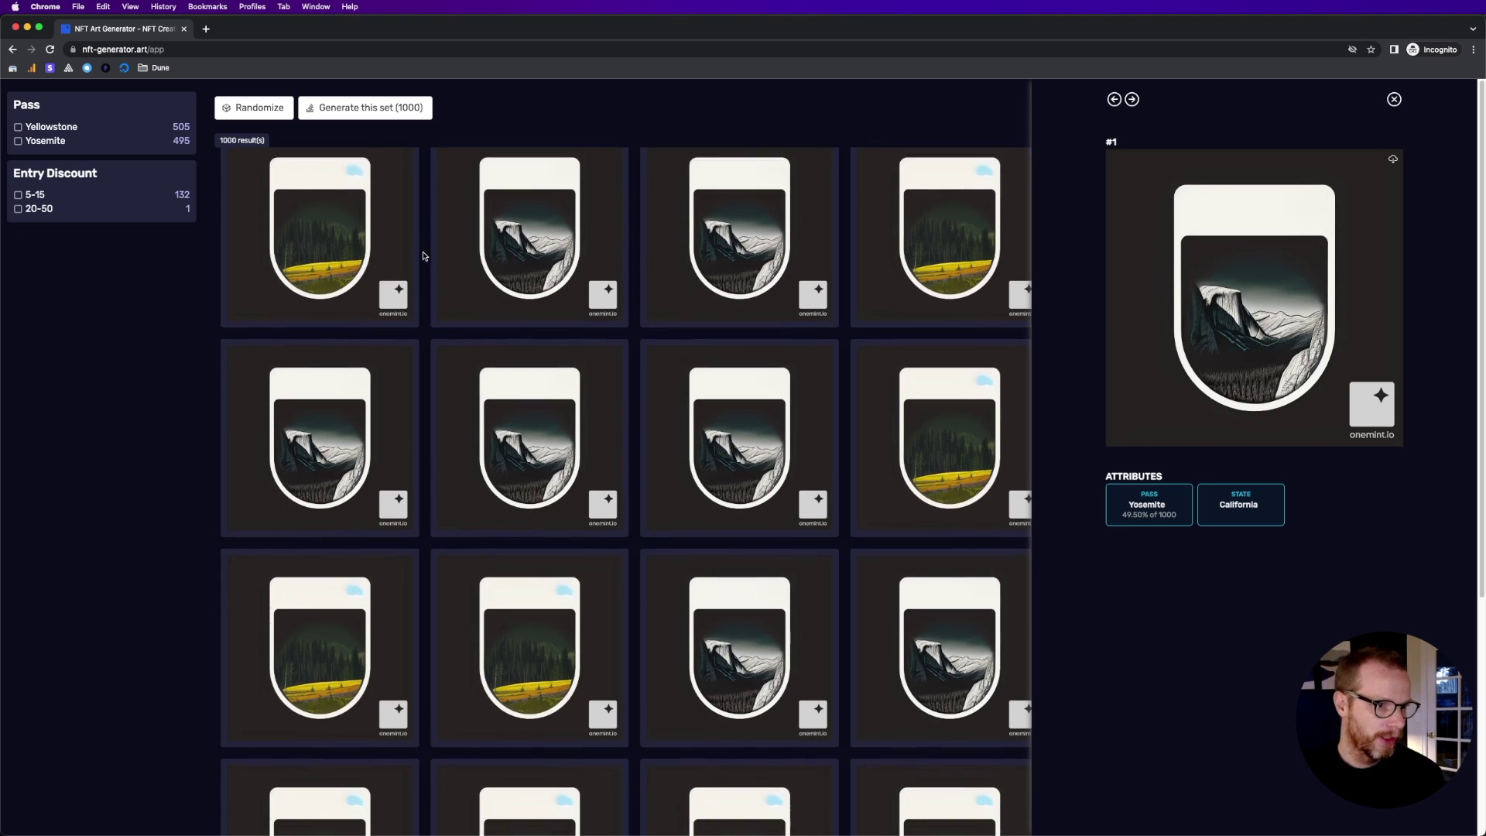
{"action": "scroll", "coordinate": [387, 271], "scroll_direction": "down", "scroll_amount": 1}
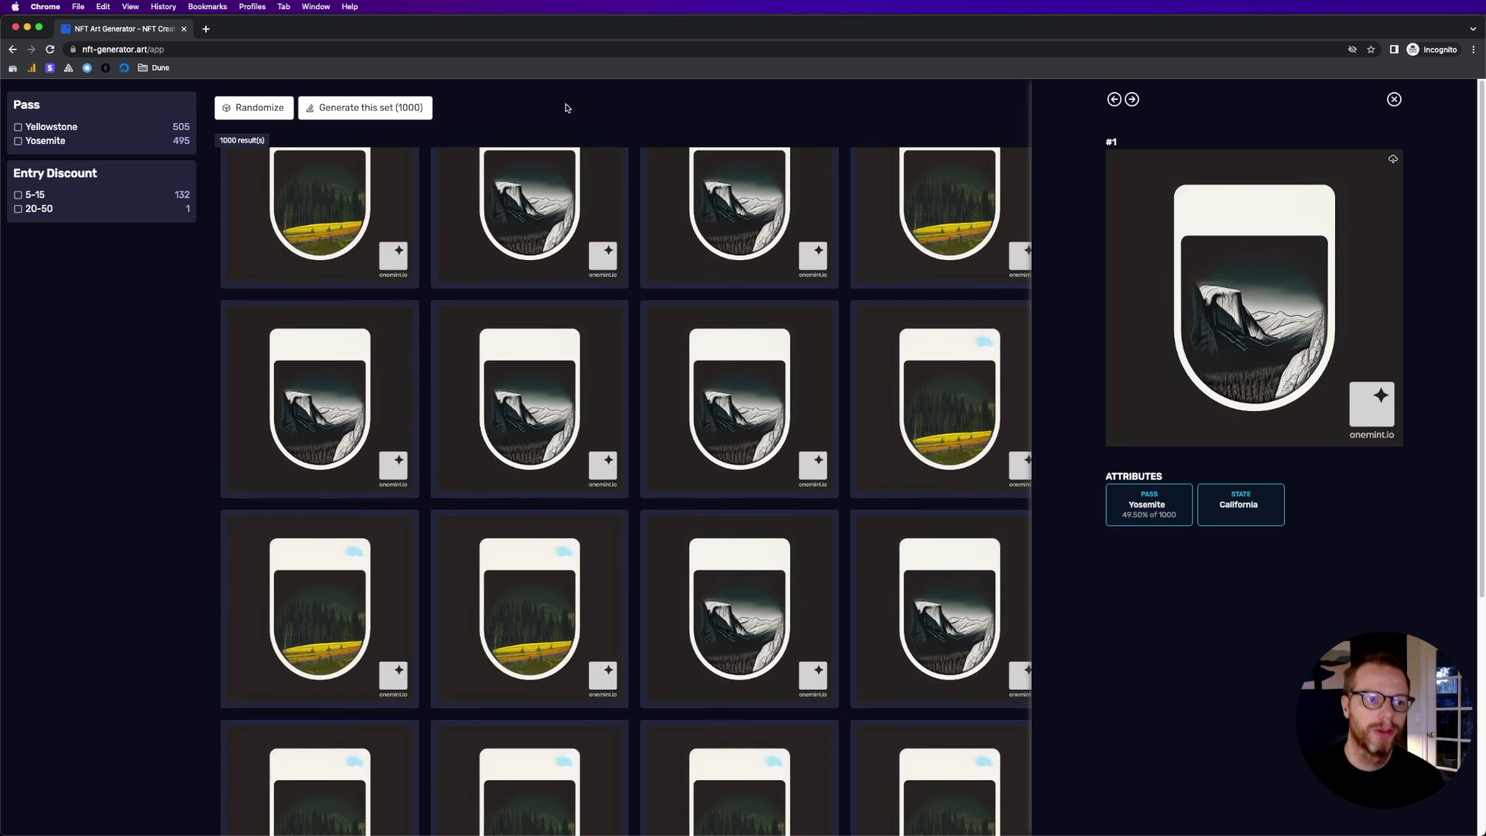